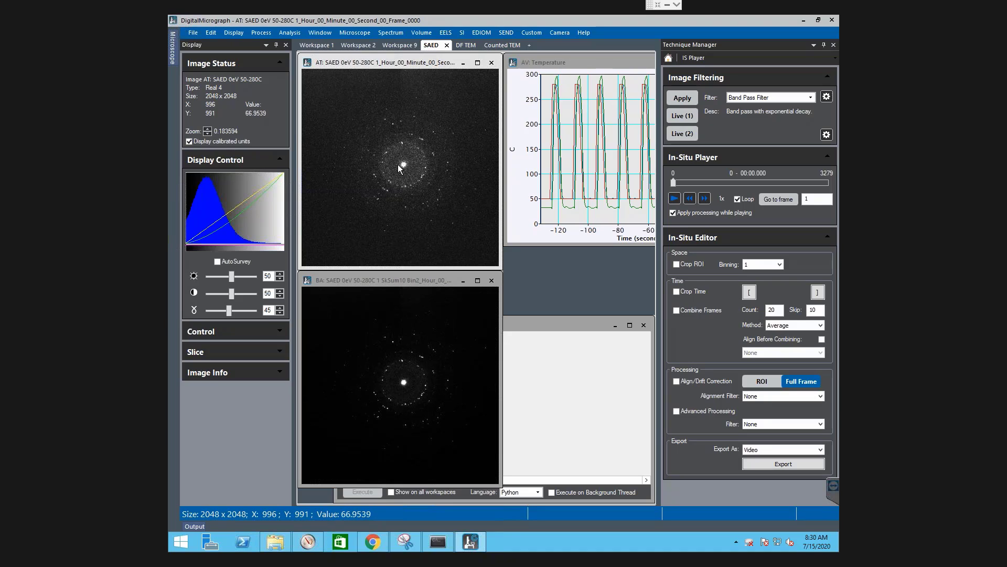
Step: Play the SAED series, speeding the playback up to 16x and slowing it down to 4x
{"action": "left_click", "coordinate": [675, 199]}
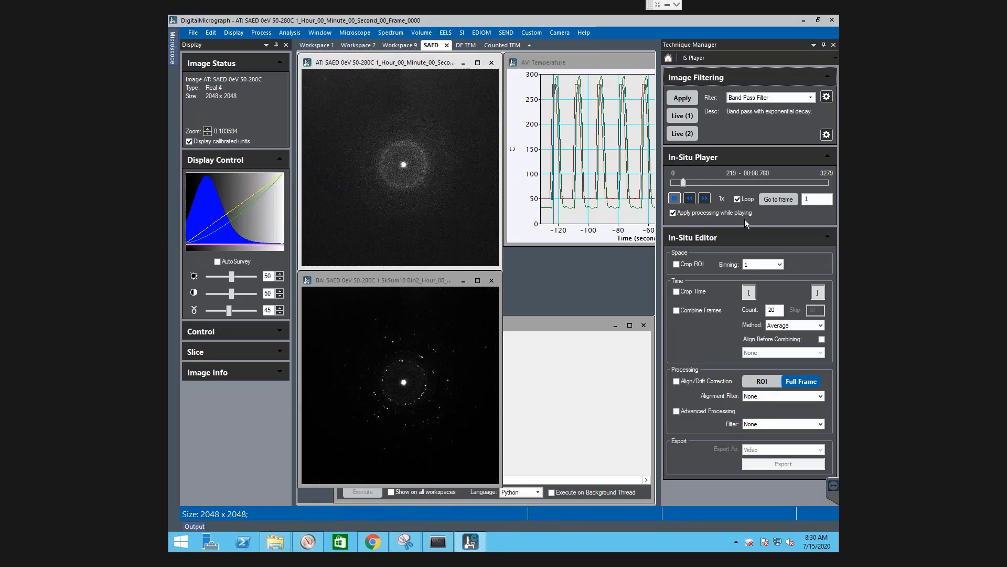
{"action": "left_click", "coordinate": [706, 199]}
{"action": "left_click", "coordinate": [706, 200]}
{"action": "left_click", "coordinate": [705, 200]}
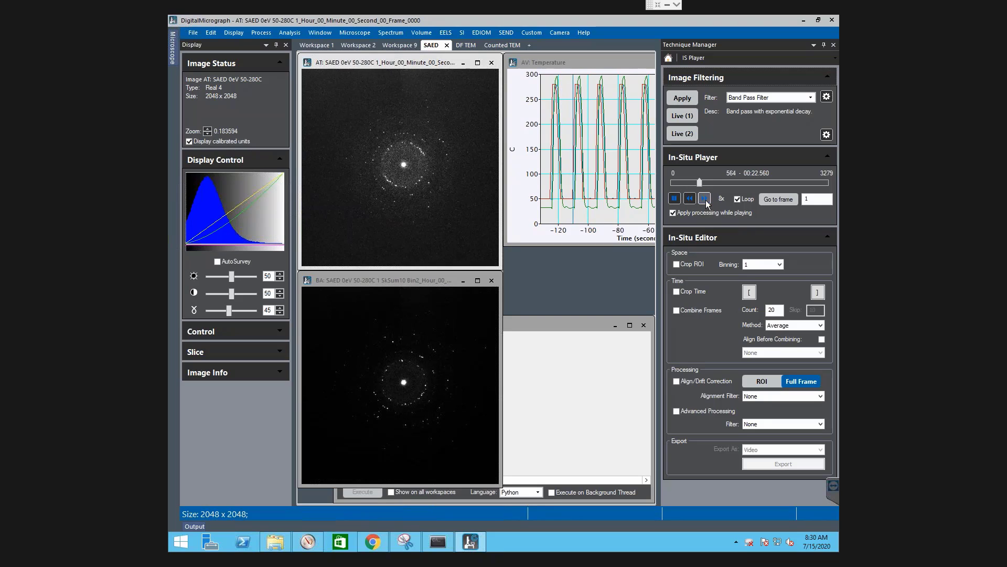
{"action": "left_click", "coordinate": [706, 200]}
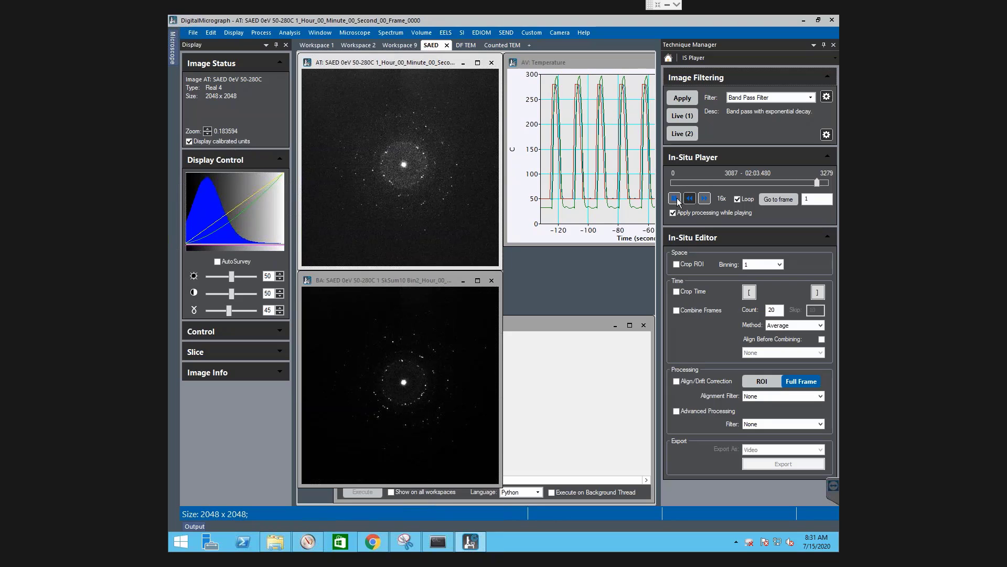
{"action": "left_click", "coordinate": [690, 200]}
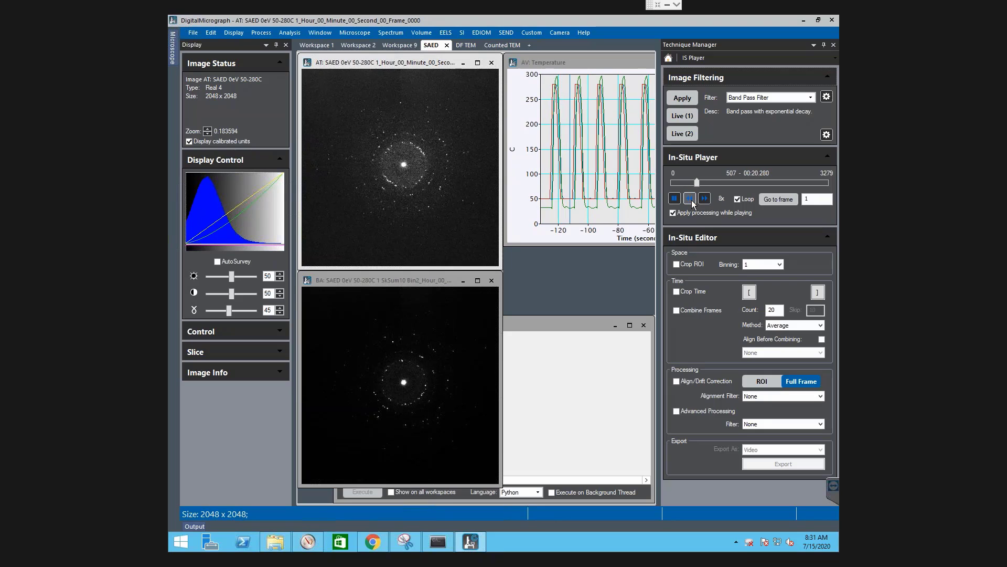
{"action": "left_click", "coordinate": [691, 199]}
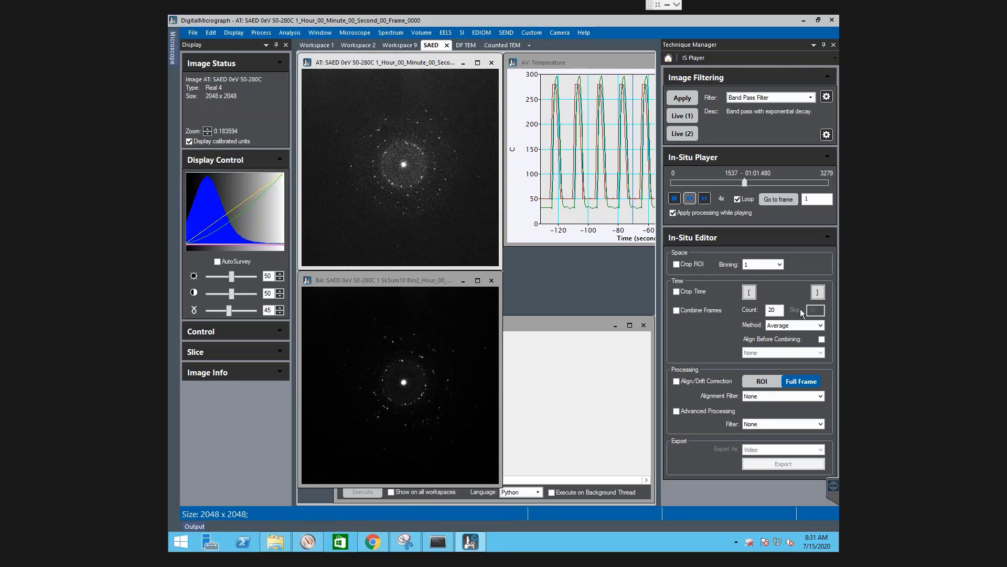
Step: Enable Combine Frames with a count of 10 for the SAED series and restart the playback
{"action": "left_click_drag", "start_coordinate": [781, 310], "coordinate": [756, 309]}
{"action": "type", "text": "10"}
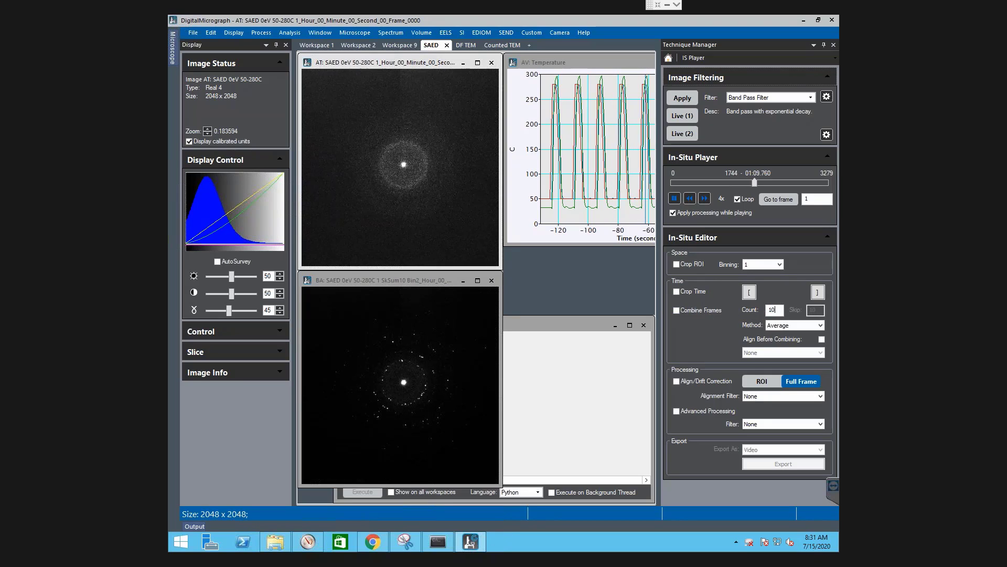
{"action": "left_click", "coordinate": [676, 199]}
{"action": "left_click", "coordinate": [676, 203]}
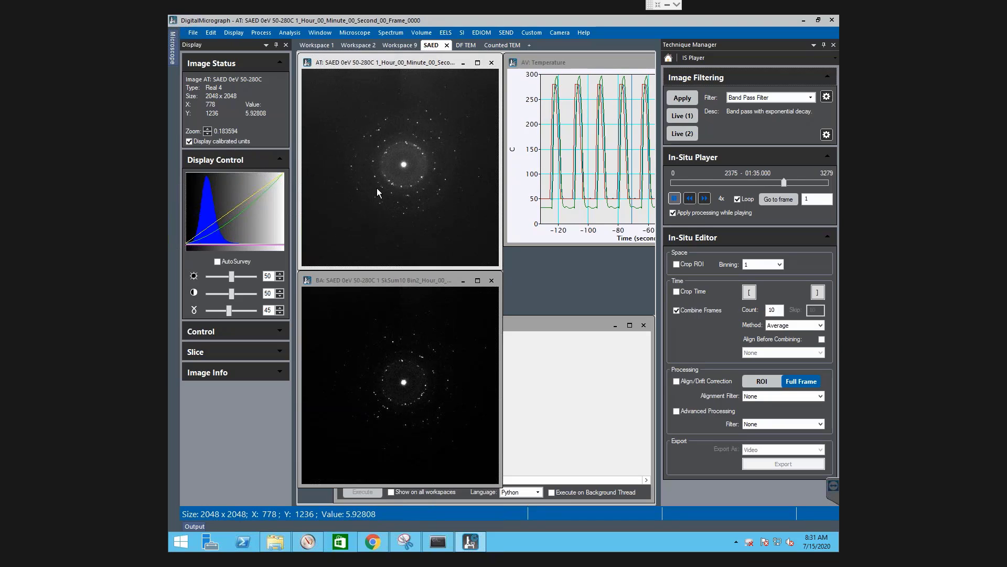
Step: Slow the playback of the frame-averaged SAED series to 1/2x
{"action": "left_click", "coordinate": [691, 198]}
{"action": "left_click", "coordinate": [691, 199]}
{"action": "left_click", "coordinate": [690, 198]}
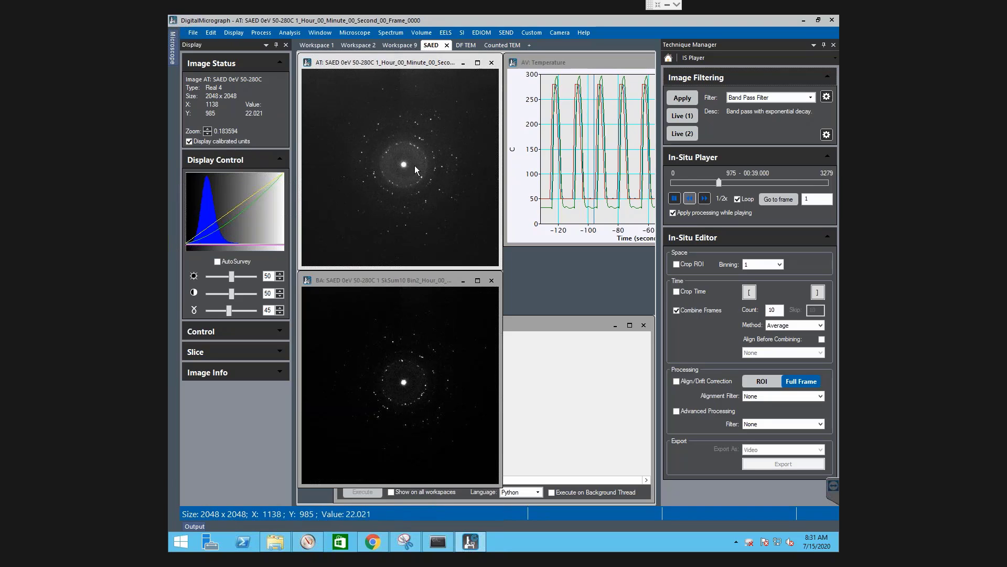
Step: Compare magnified diffraction spots with Combine Frames off and on, enlarging the image window and restoring its size
{"action": "scroll", "coordinate": [402, 165], "scroll_direction": "up", "scroll_amount": 3}
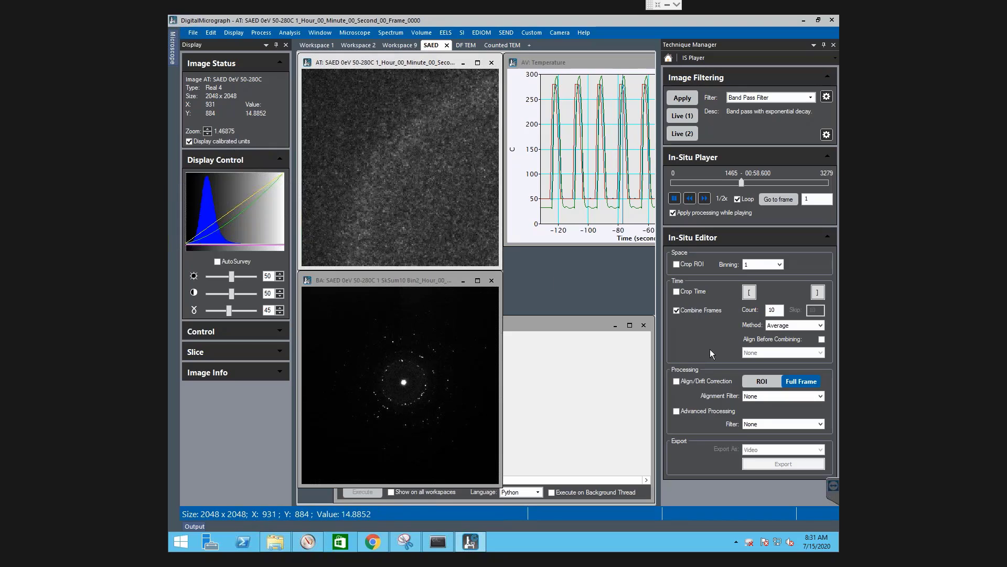
{"action": "left_click", "coordinate": [682, 308]}
{"action": "left_click", "coordinate": [680, 310]}
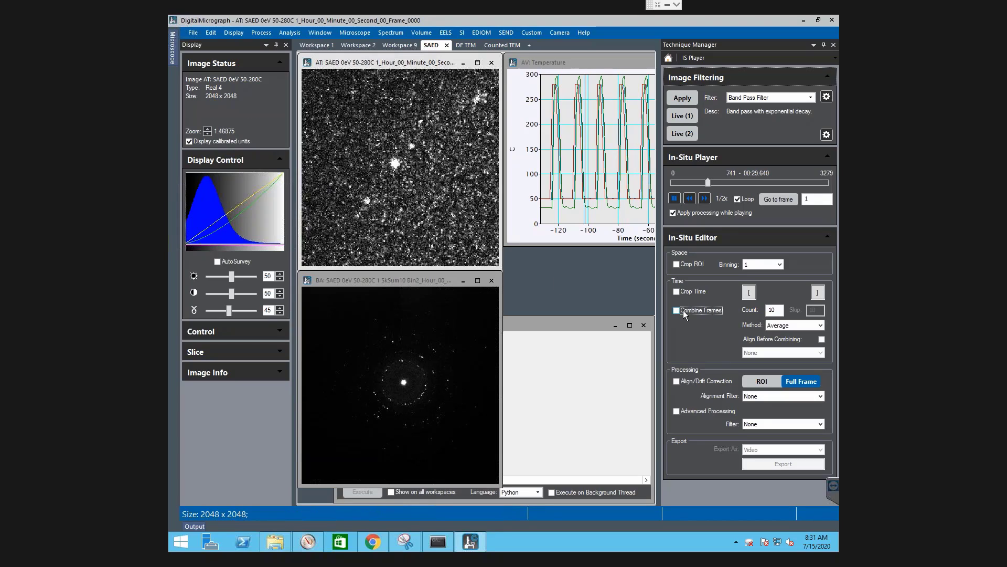
{"action": "left_click", "coordinate": [680, 309]}
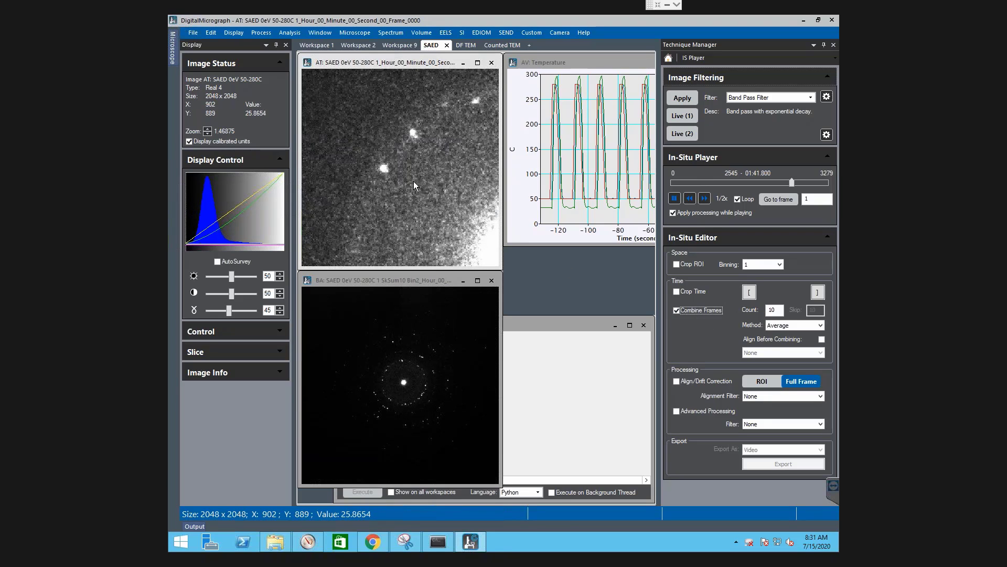
{"action": "left_click", "coordinate": [478, 64]}
{"action": "left_click_drag", "start_coordinate": [645, 416], "coordinate": [502, 268]}
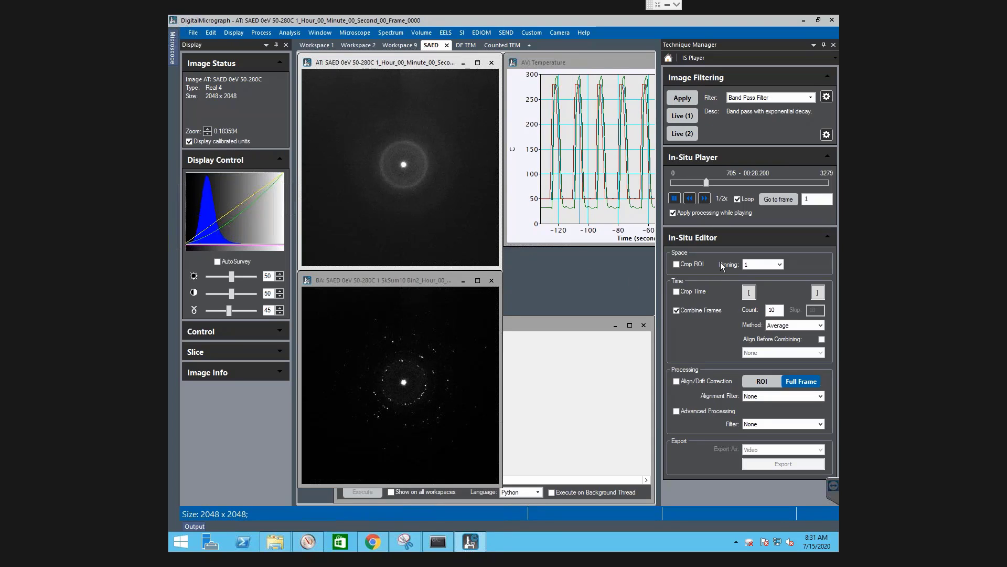
Step: Set the spatial binning of the SAED series to 2 and stop the playback
{"action": "left_click", "coordinate": [767, 267]}
{"action": "left_click", "coordinate": [766, 279]}
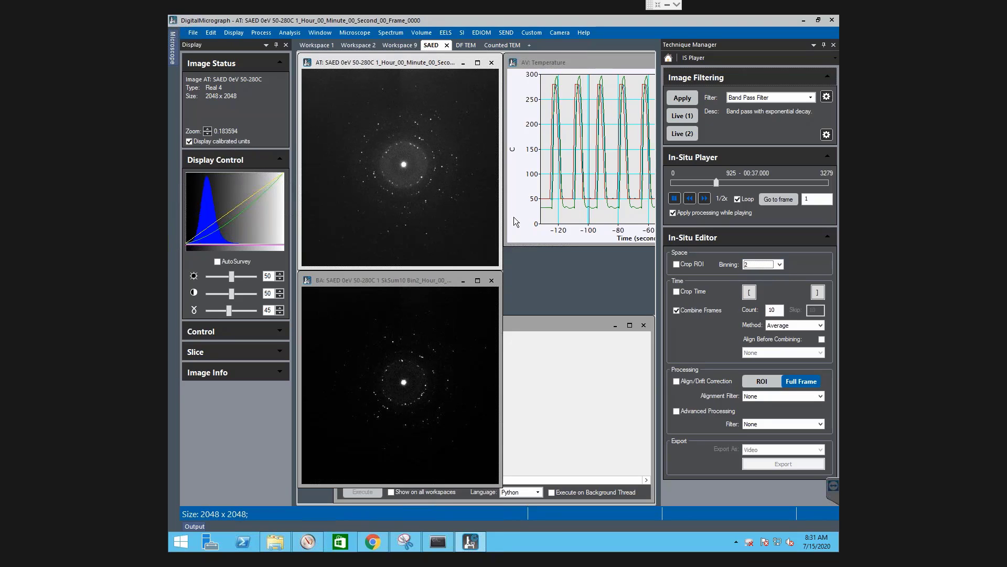
{"action": "left_click", "coordinate": [673, 199]}
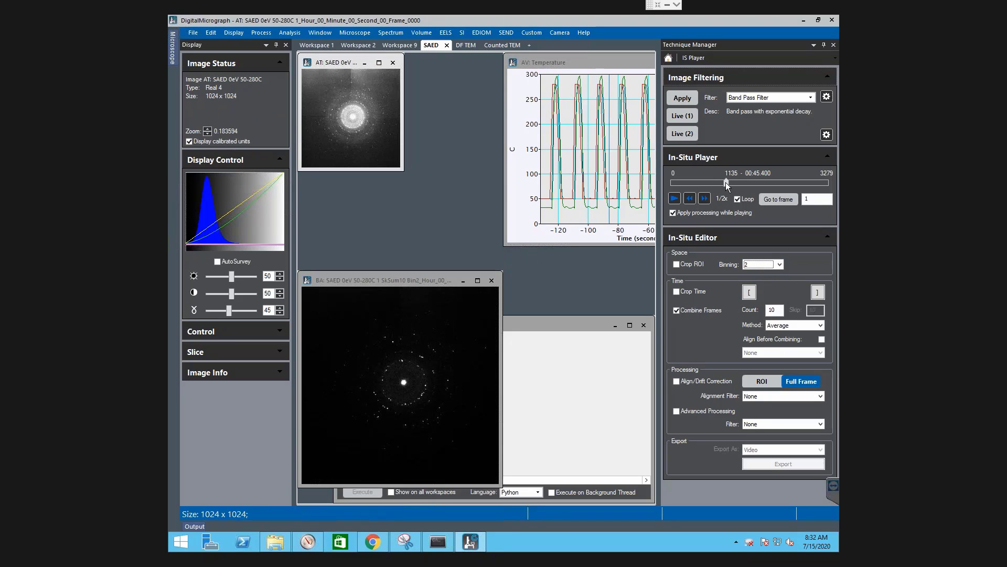
Step: Enlarge the binned SAED image window to match the image window below it and turn on AutoSurvey
{"action": "left_click_drag", "start_coordinate": [403, 171], "coordinate": [503, 270]}
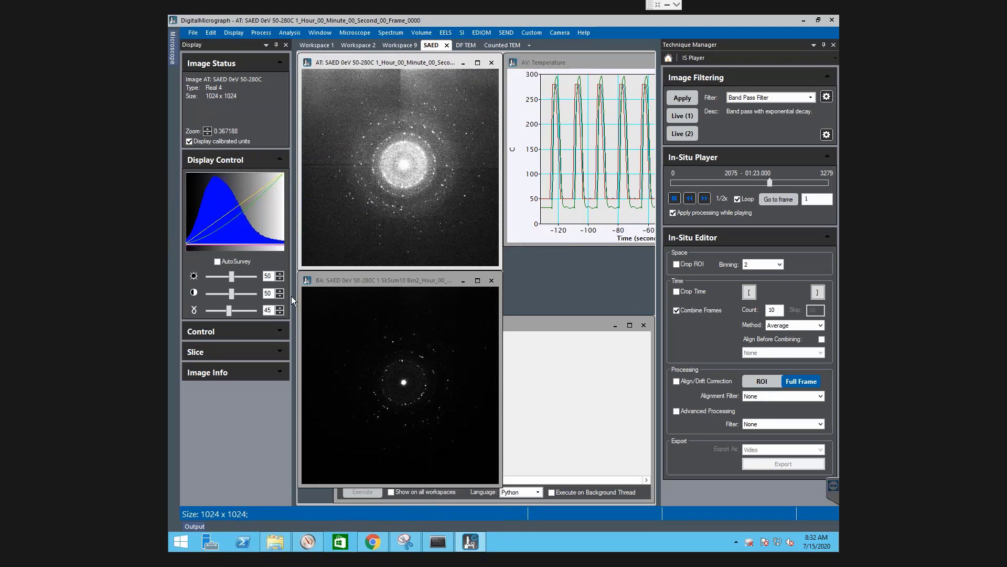
{"action": "left_click", "coordinate": [231, 261]}
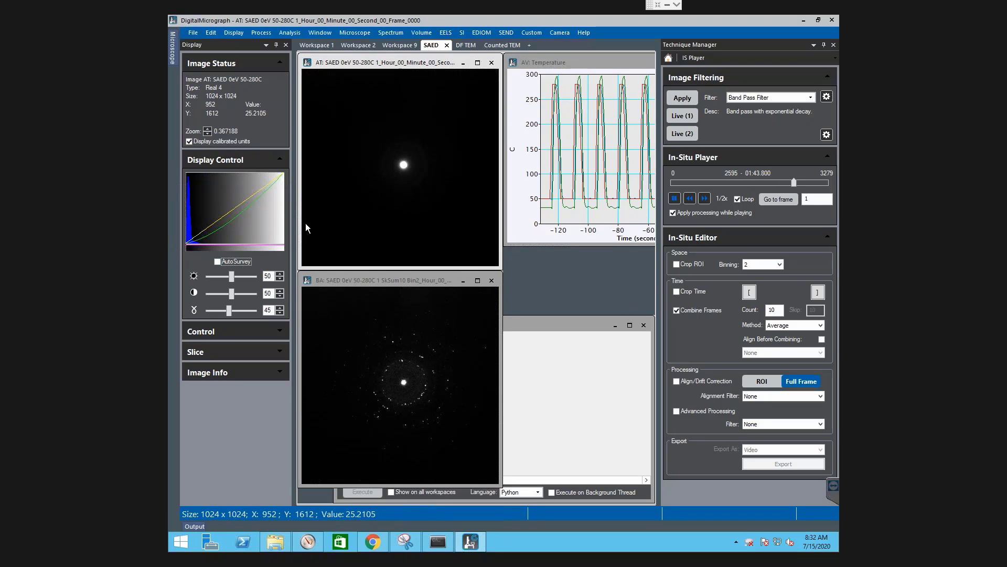
{"action": "left_click", "coordinate": [217, 262]}
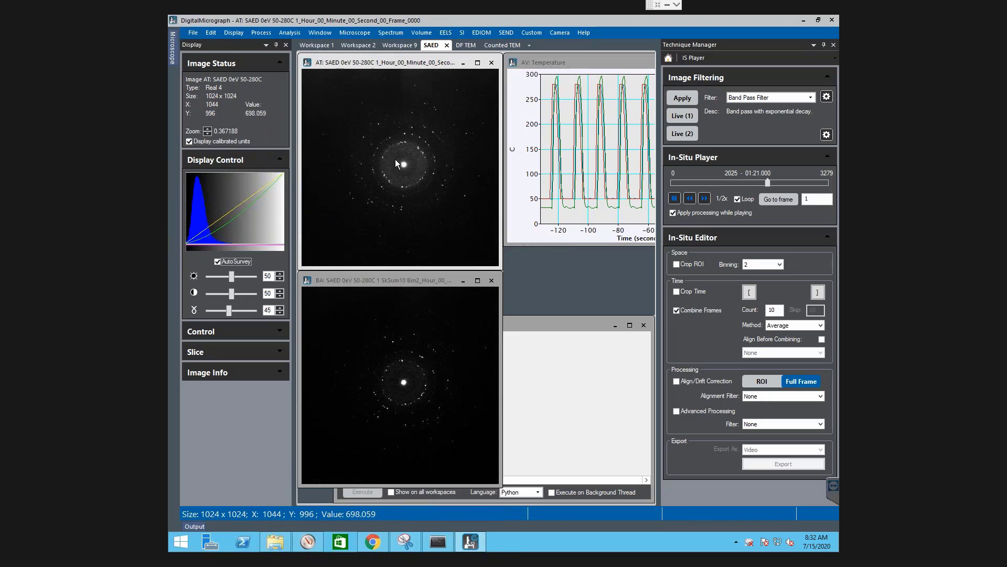
Step: Stop the playback with the central beam magnified, return to frame 0, and move to frame 2749
{"action": "scroll", "coordinate": [407, 165], "scroll_direction": "up", "scroll_amount": 3}
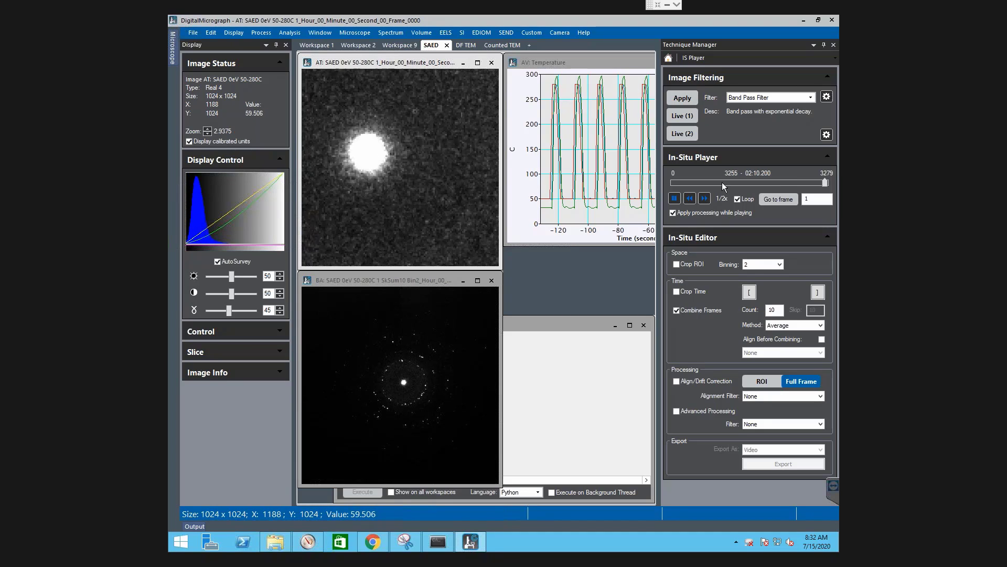
{"action": "left_click", "coordinate": [676, 200]}
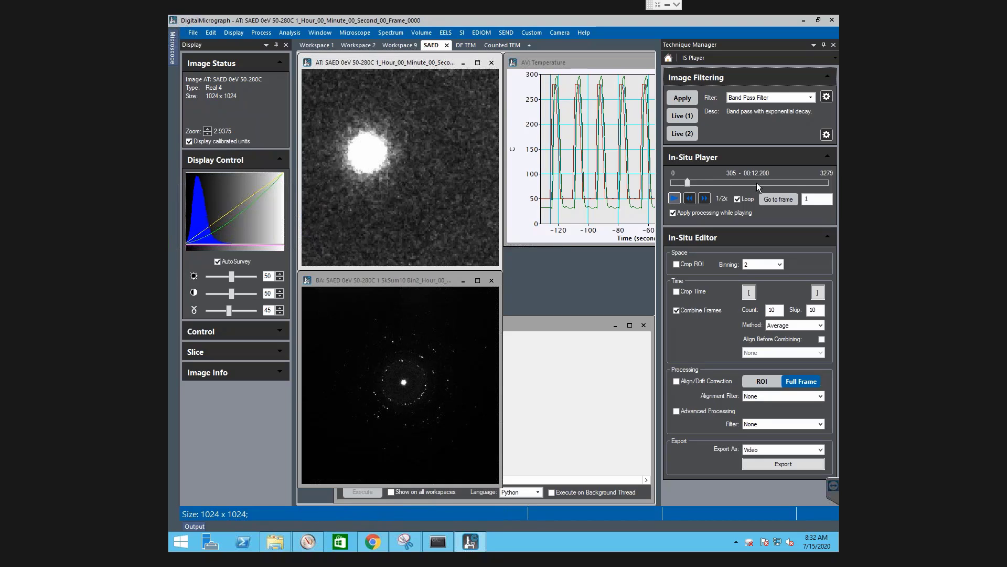
{"action": "left_click", "coordinate": [672, 182]}
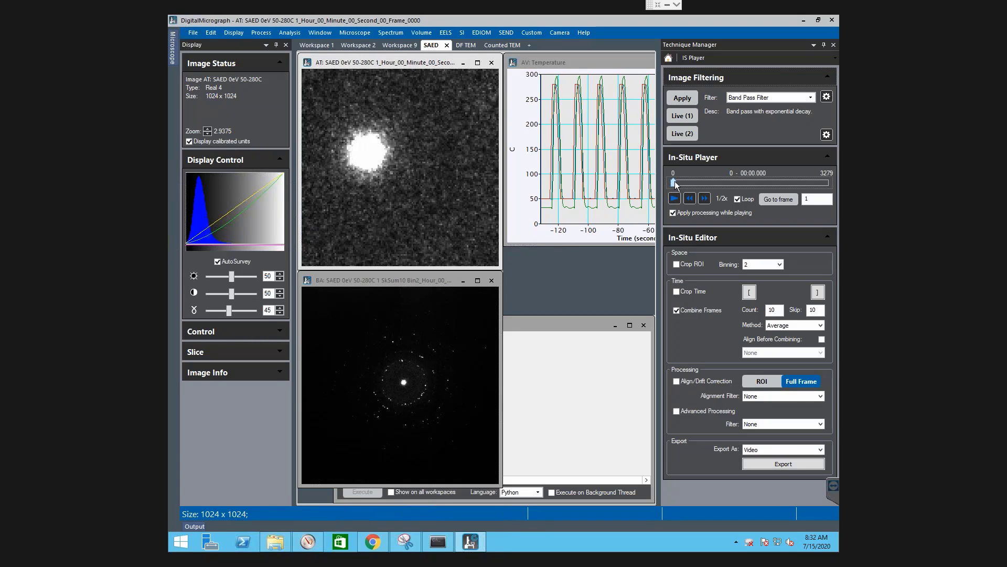
{"action": "left_click", "coordinate": [803, 183]}
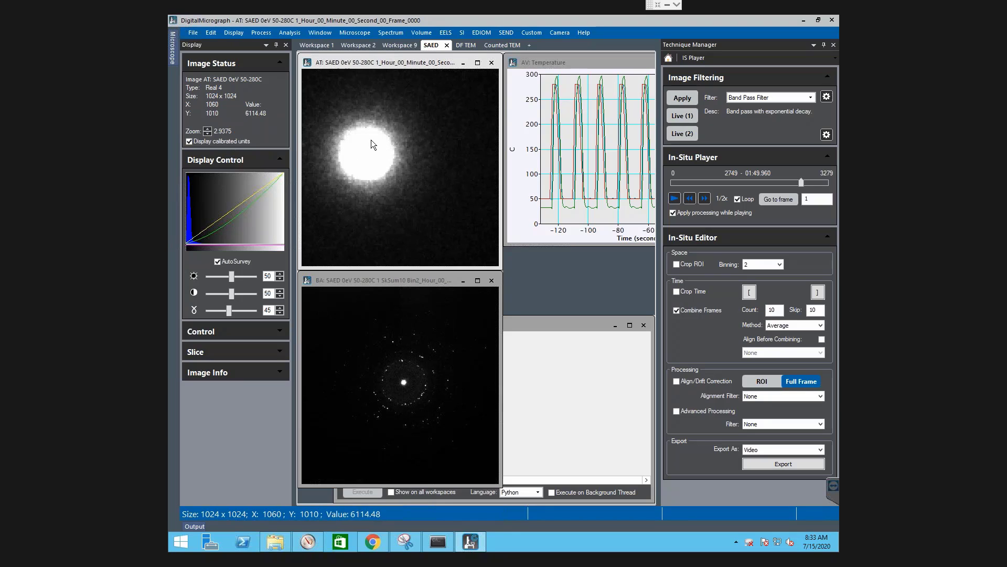
Step: Set the high contrast limit of the SAED image to 111207.0 in its image information
{"action": "double_click", "coordinate": [443, 168]}
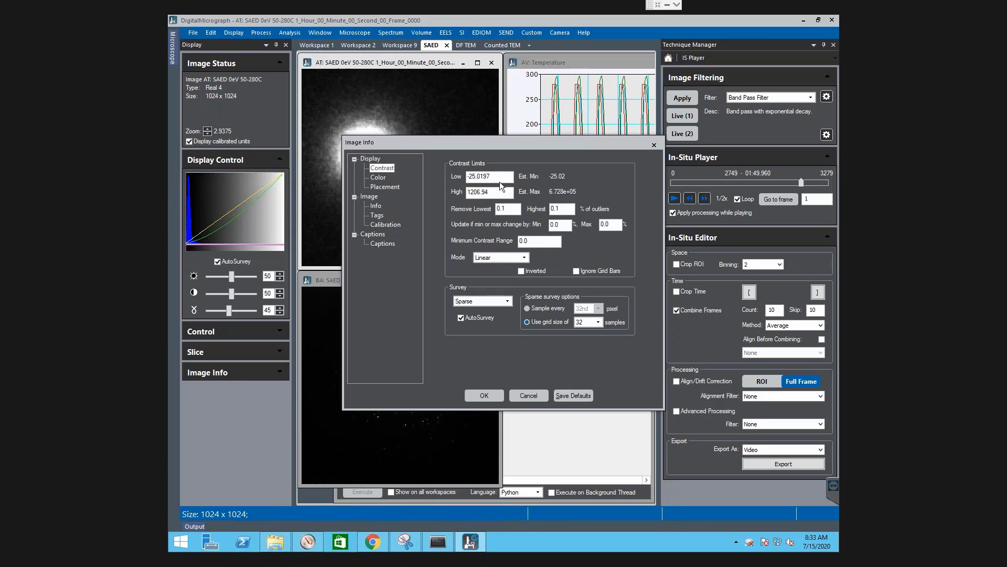
{"action": "left_click_drag", "start_coordinate": [491, 193], "coordinate": [468, 195]}
{"action": "left_click", "coordinate": [471, 194]}
{"action": "type", "text": "11"}
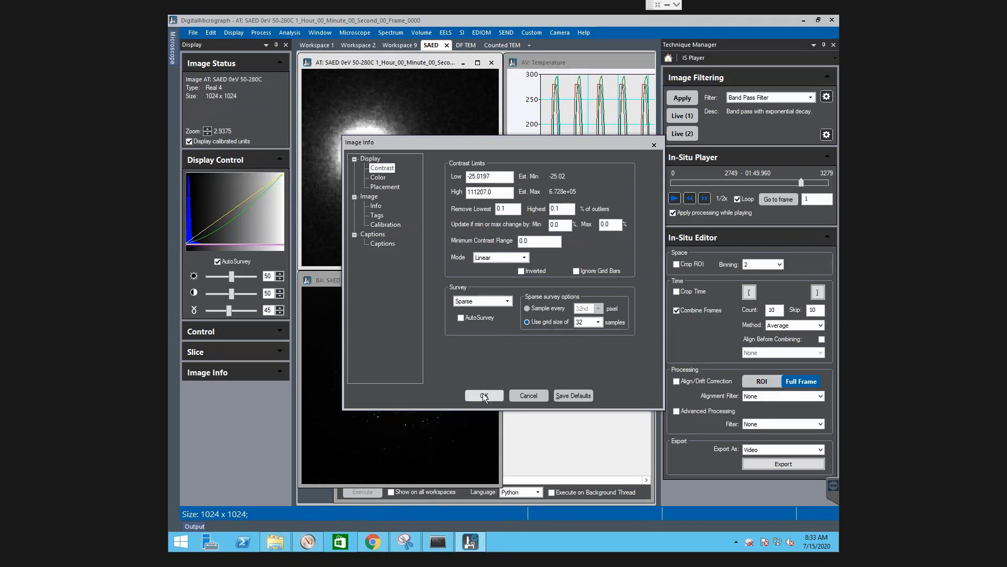
{"action": "left_click", "coordinate": [483, 395]}
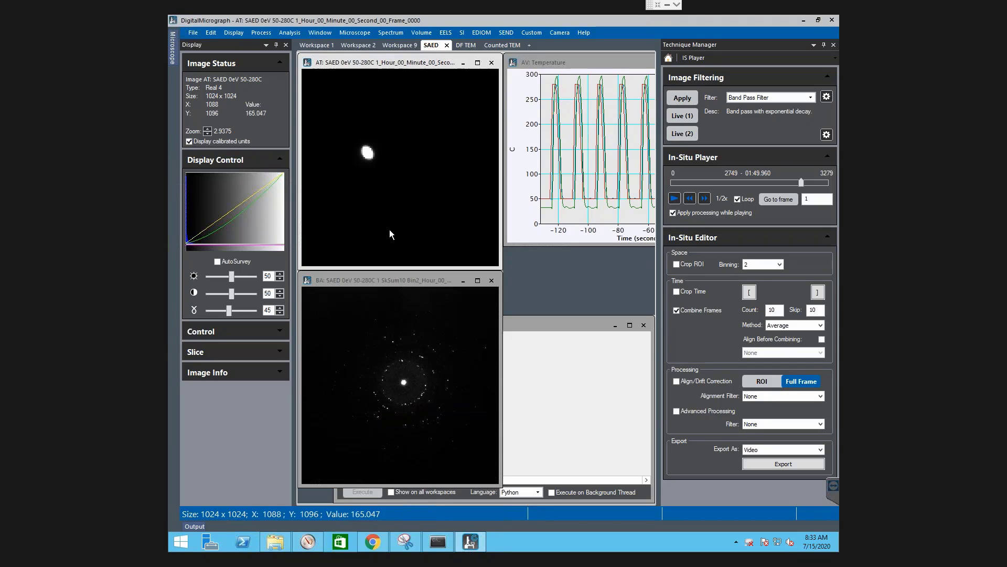
Step: Draw a circular region of about 20 by 20 pixels over the central beam and turn AutoSurvey back on
{"action": "right_click", "coordinate": [344, 177]}
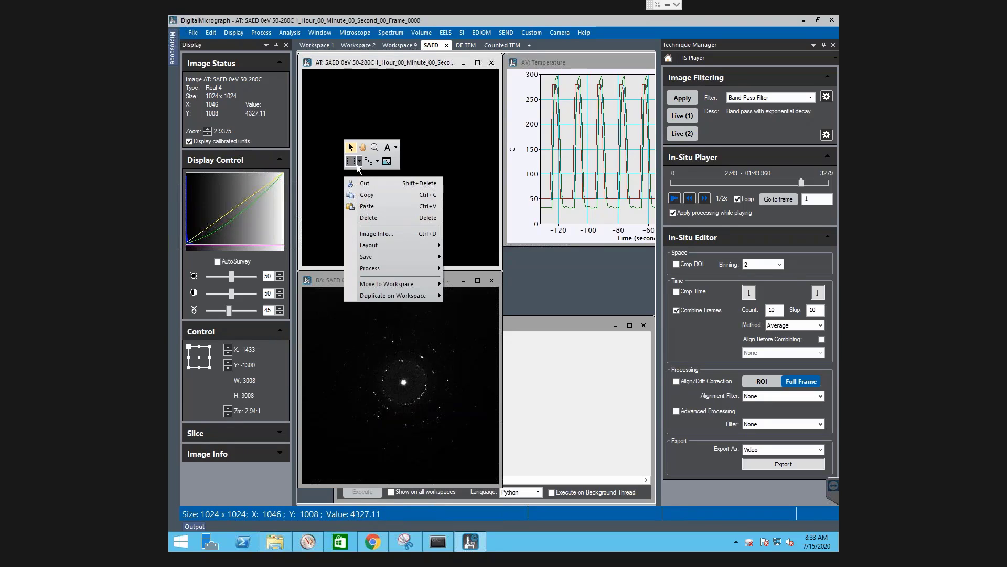
{"action": "left_click", "coordinate": [359, 164]}
{"action": "left_click", "coordinate": [364, 225]}
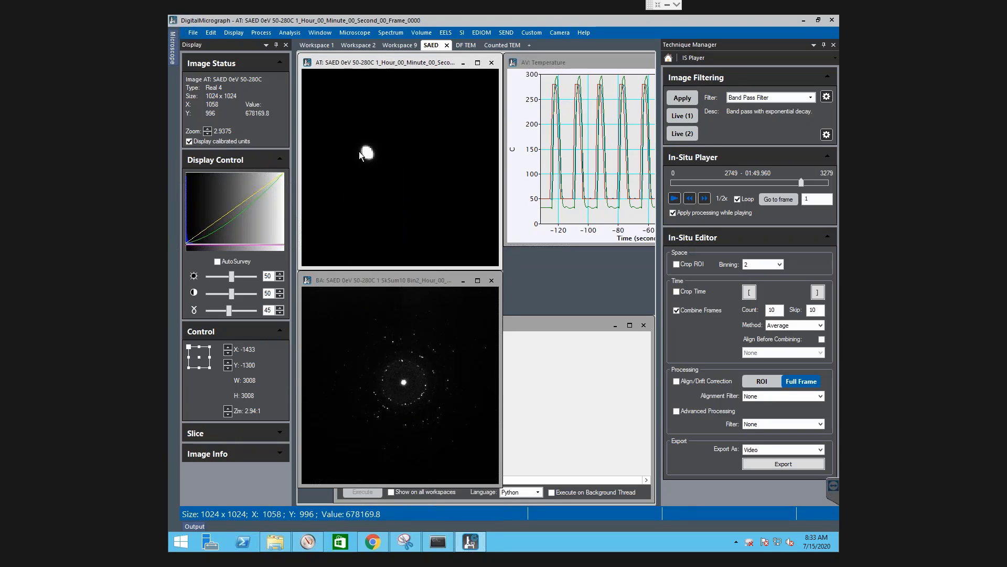
{"action": "mouse_move", "coordinate": [361, 142]}
{"action": "left_mouse_down"}
{"action": "mouse_move", "coordinate": [373, 158]}
{"action": "mouse_move", "coordinate": [369, 148]}
{"action": "left_mouse_up"}
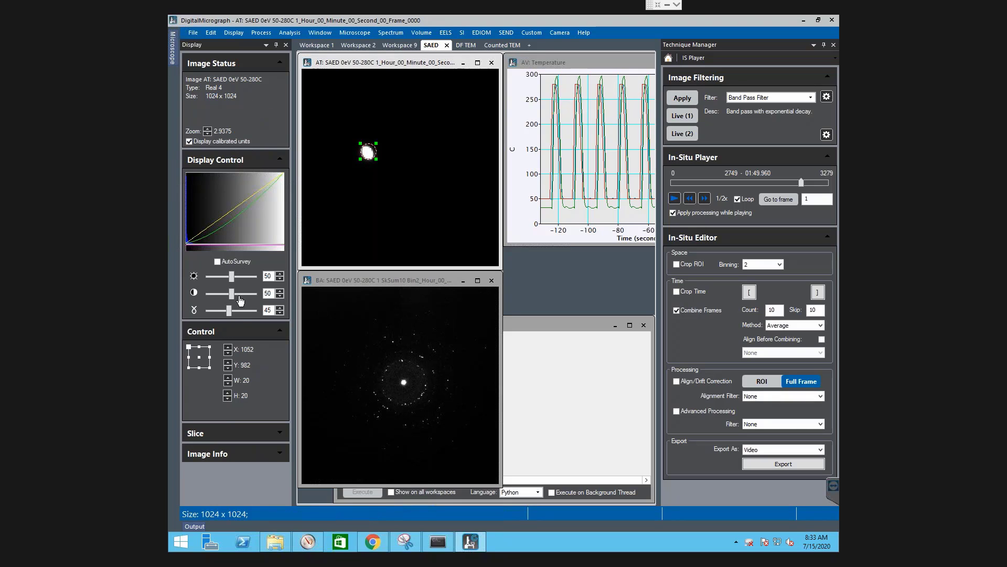
{"action": "left_click", "coordinate": [231, 261]}
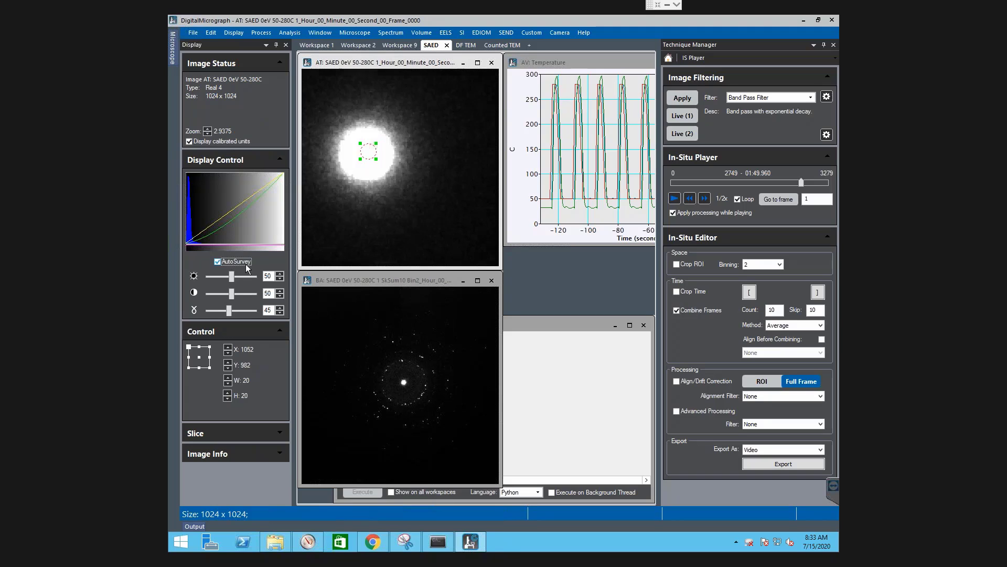
Step: Examine individual diffraction spots and the area around the central beam at different magnifications
{"action": "double_click", "coordinate": [385, 166]}
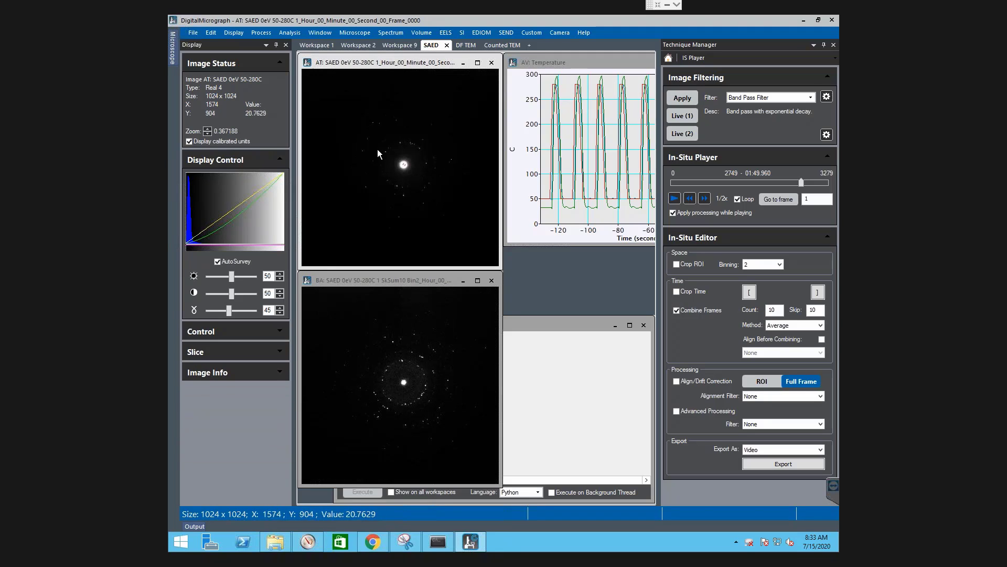
{"action": "scroll", "coordinate": [404, 145], "scroll_direction": "up", "scroll_amount": 6}
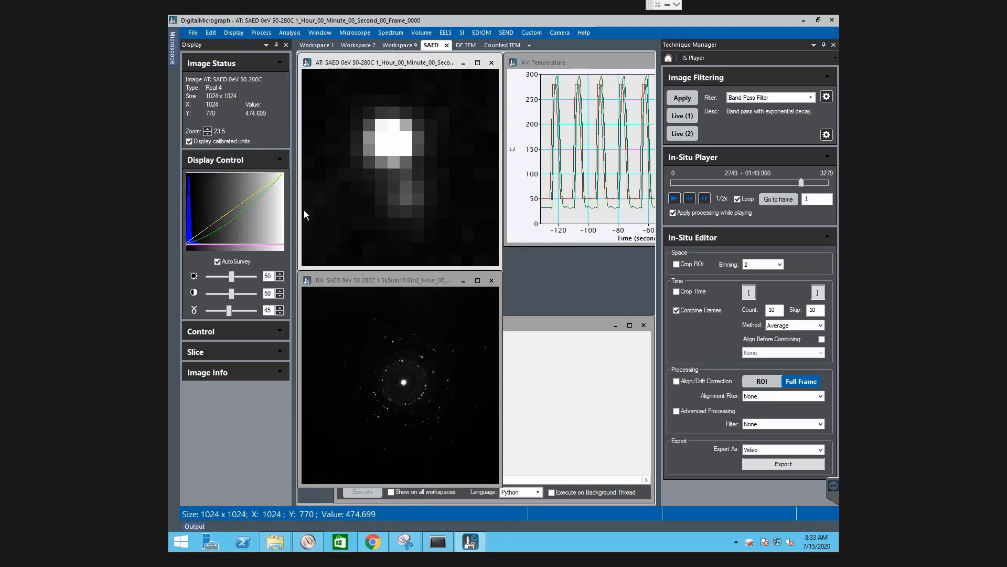
{"action": "scroll", "coordinate": [426, 162], "scroll_direction": "down", "scroll_amount": 6}
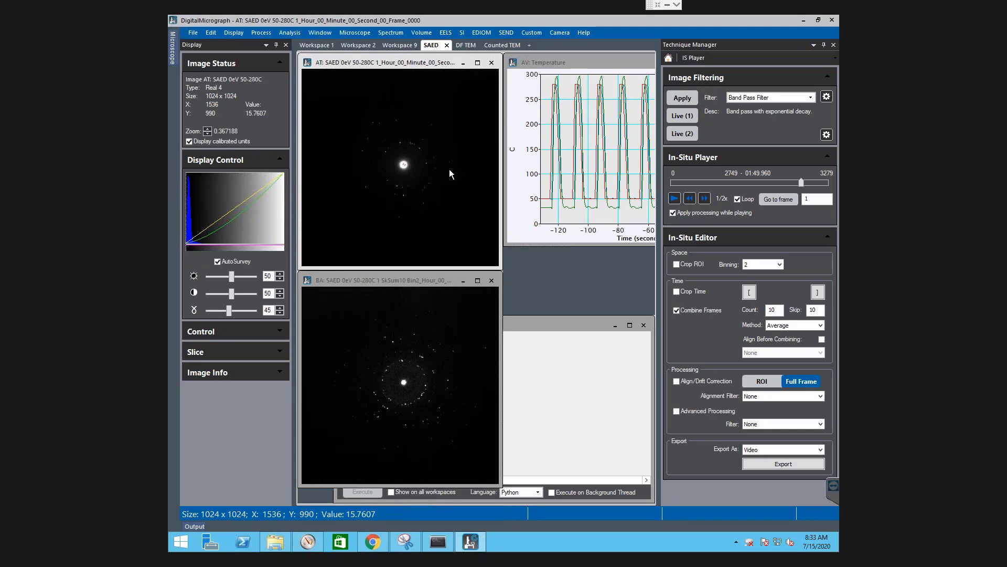
{"action": "scroll", "coordinate": [424, 148], "scroll_direction": "up", "scroll_amount": 1}
{"action": "scroll", "coordinate": [389, 151], "scroll_direction": "up", "scroll_amount": 4}
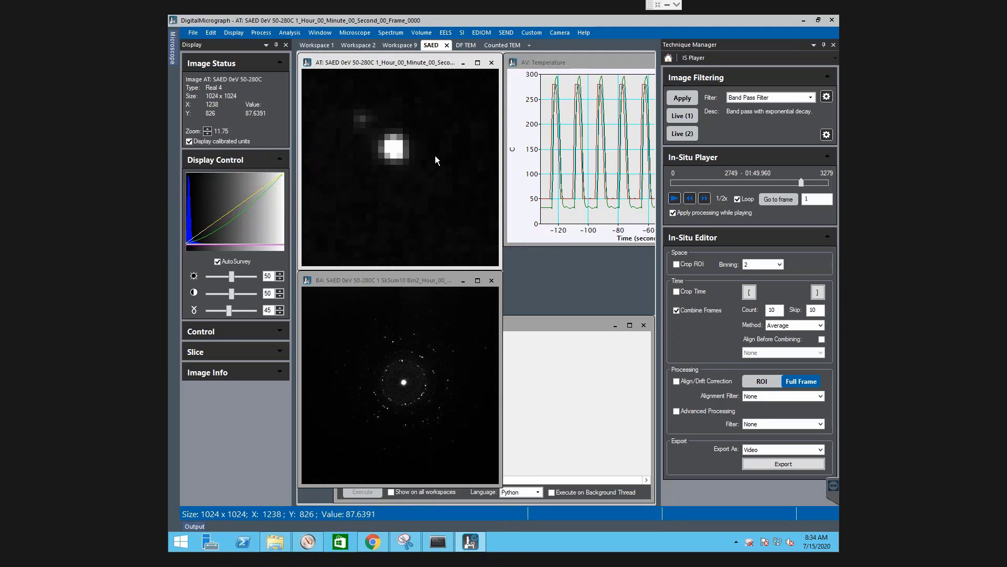
{"action": "scroll", "coordinate": [432, 156], "scroll_direction": "down", "scroll_amount": 5}
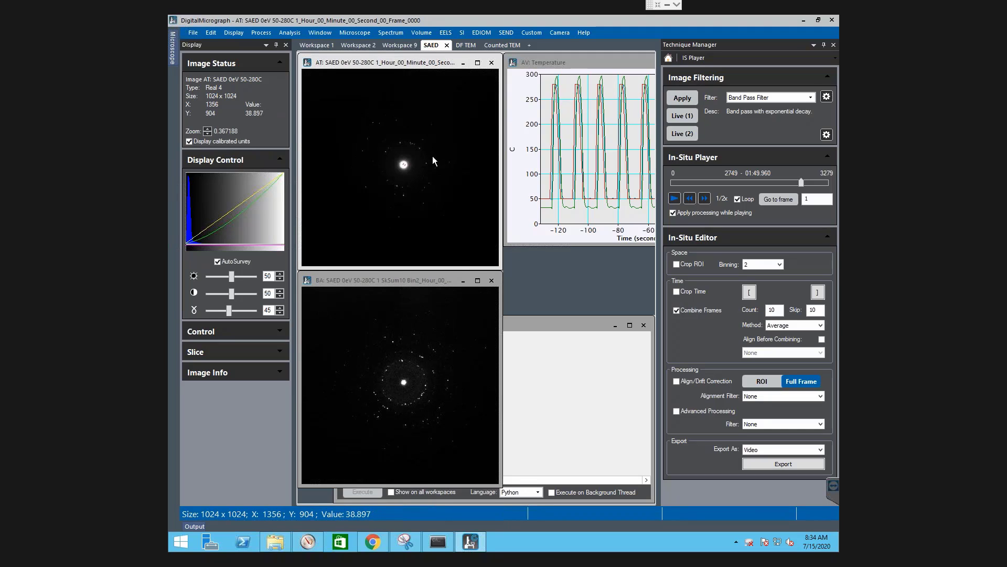
{"action": "scroll", "coordinate": [404, 165], "scroll_direction": "up", "scroll_amount": 2}
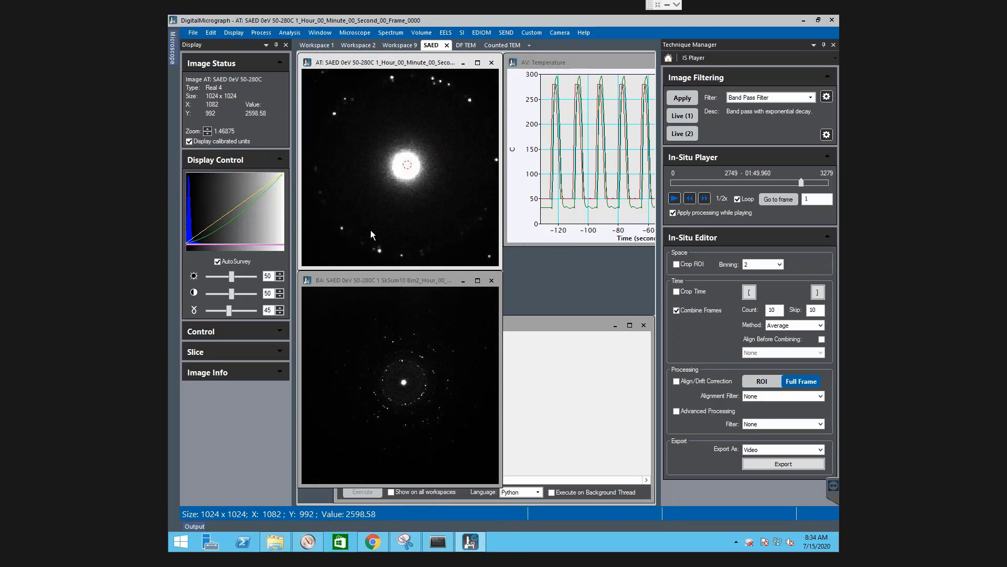
Step: Try adjusting the SAED image's gamma and return it to 45
{"action": "mouse_move", "coordinate": [234, 311]}
{"action": "left_mouse_down"}
{"action": "mouse_move", "coordinate": [211, 310]}
{"action": "mouse_move", "coordinate": [244, 316]}
{"action": "mouse_move", "coordinate": [234, 314]}
{"action": "left_mouse_up"}
{"action": "double_click", "coordinate": [268, 310]}
{"action": "type", "text": "45"}
{"action": "key", "text": "Return"}
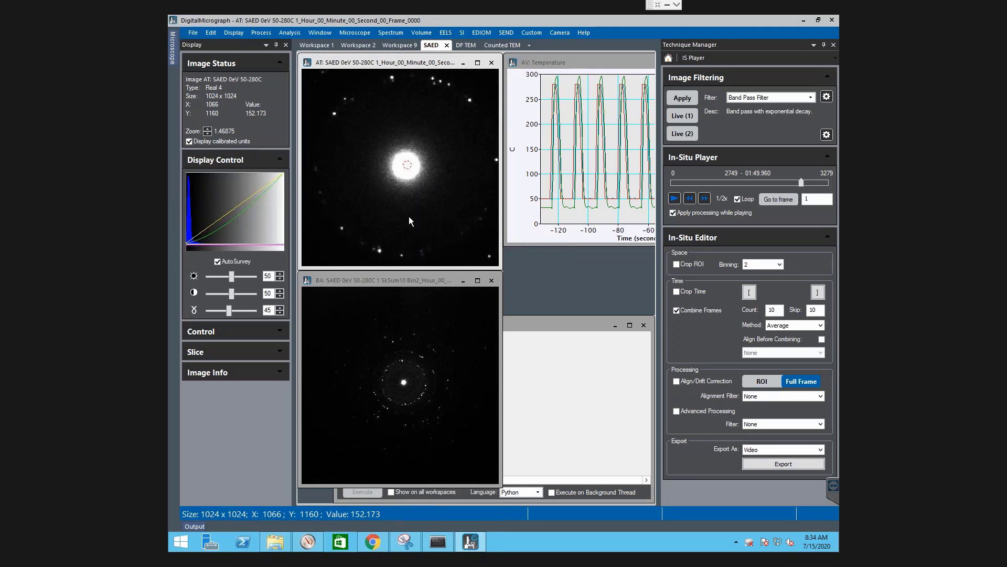
Step: Move the SAED series back to an earlier frame and play it with the whole diffraction pattern in view
{"action": "scroll", "coordinate": [414, 209], "scroll_direction": "down", "scroll_amount": 2}
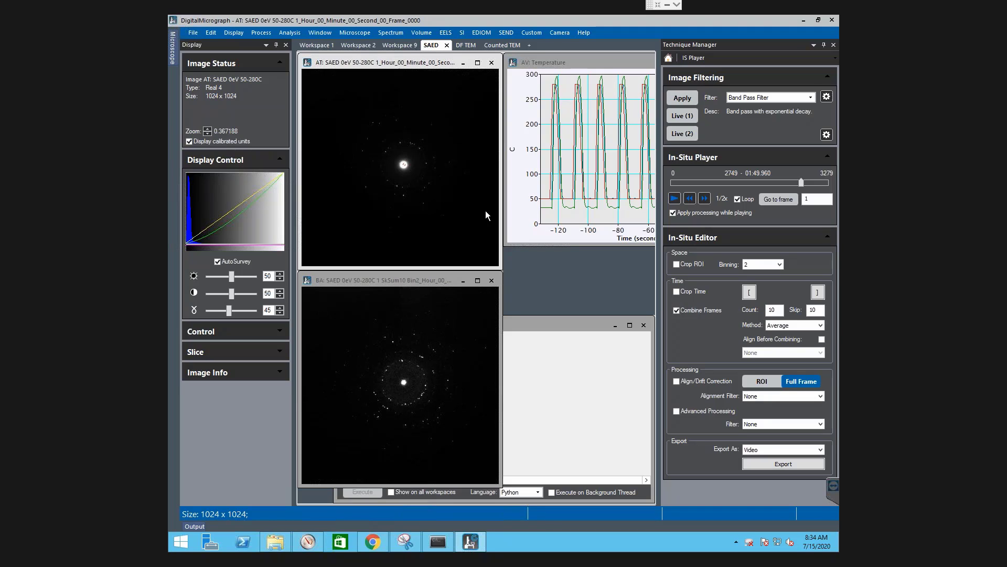
{"action": "left_click", "coordinate": [738, 183]}
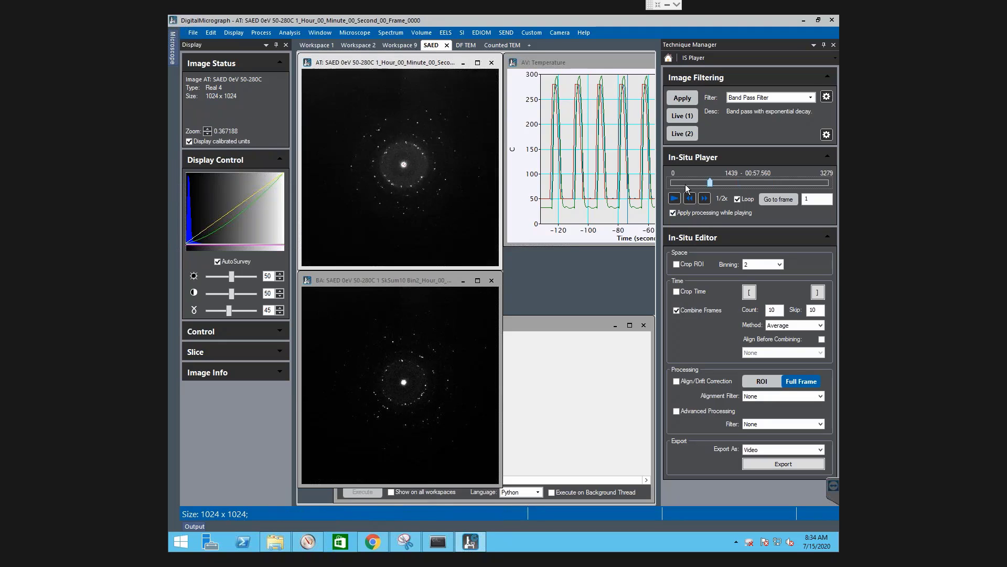
{"action": "left_click", "coordinate": [685, 185]}
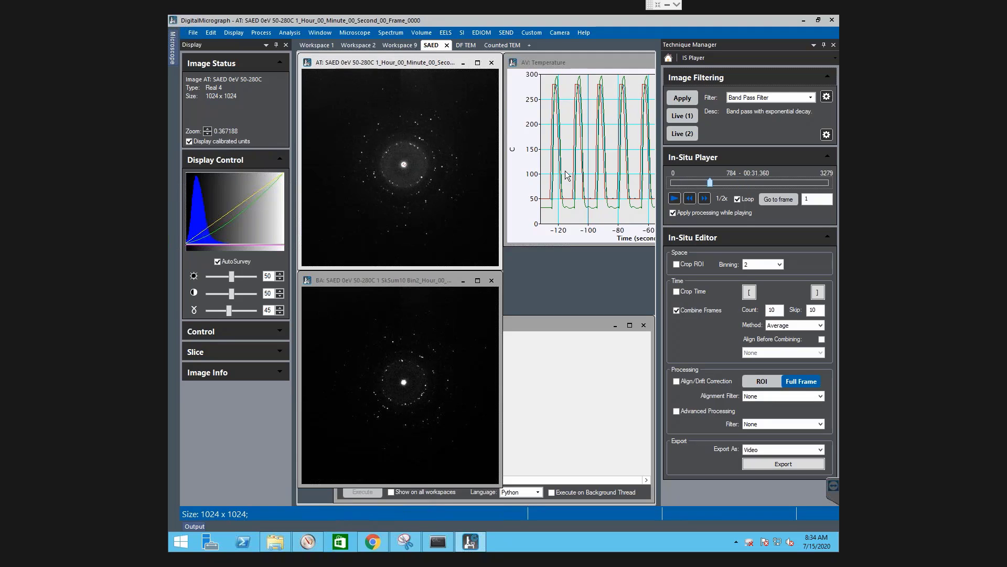
{"action": "left_click", "coordinate": [673, 199]}
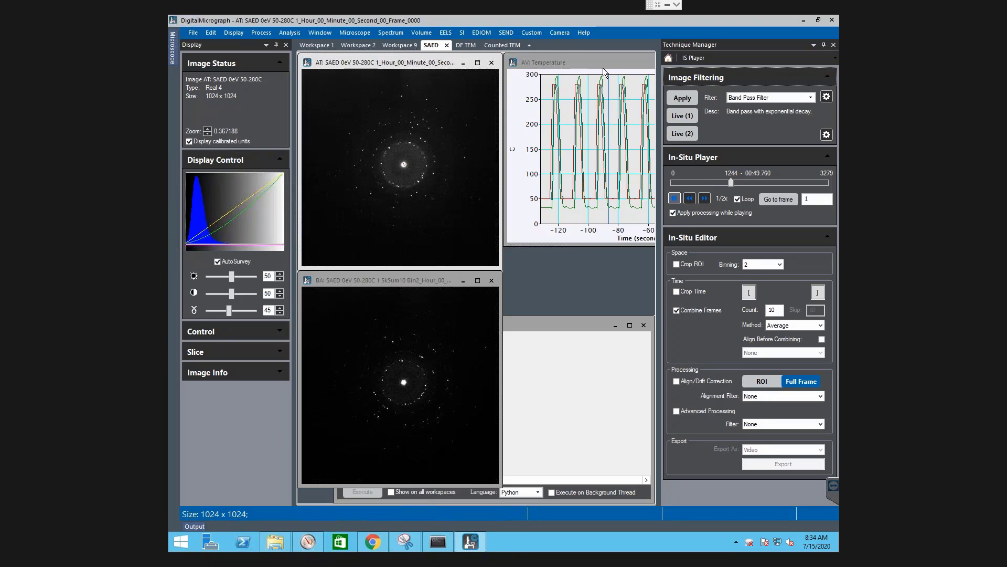
Step: Compare the SAED pattern with the temperature plot during the heating cycles, and place the plot beside the SAED image
{"action": "left_click_drag", "start_coordinate": [620, 62], "coordinate": [386, 118]}
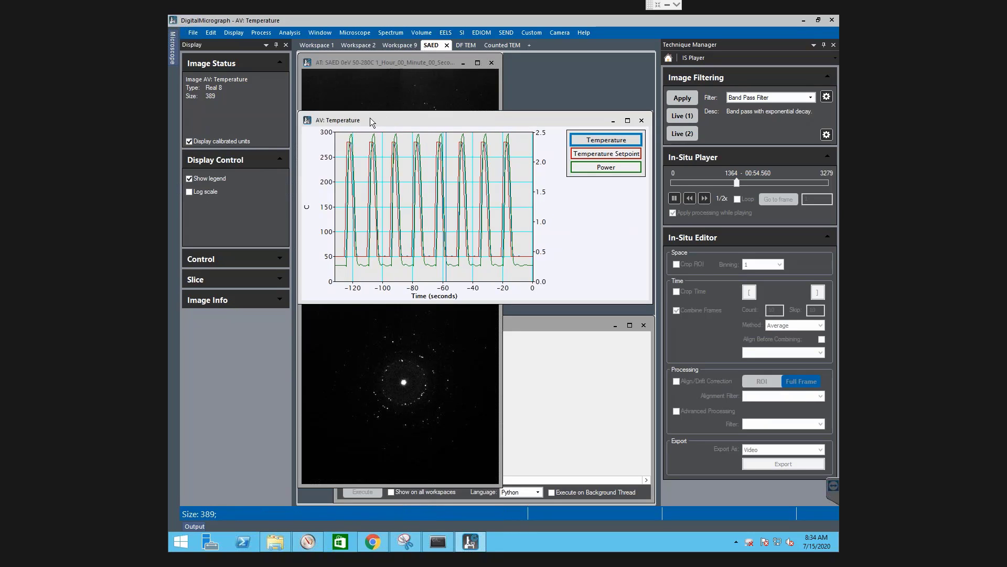
{"action": "left_click_drag", "start_coordinate": [372, 118], "coordinate": [400, 178]}
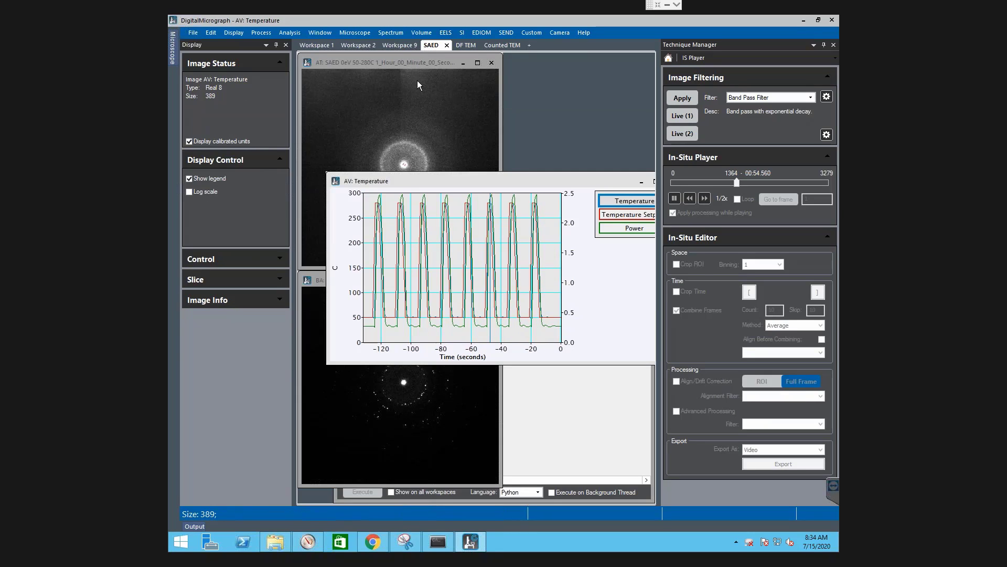
{"action": "left_click", "coordinate": [436, 104]}
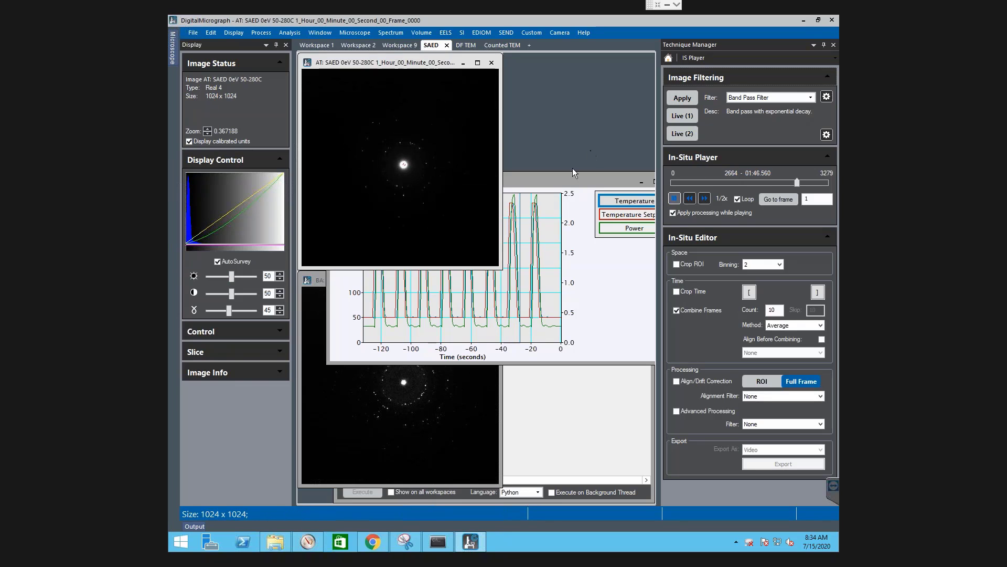
{"action": "left_click", "coordinate": [561, 185]}
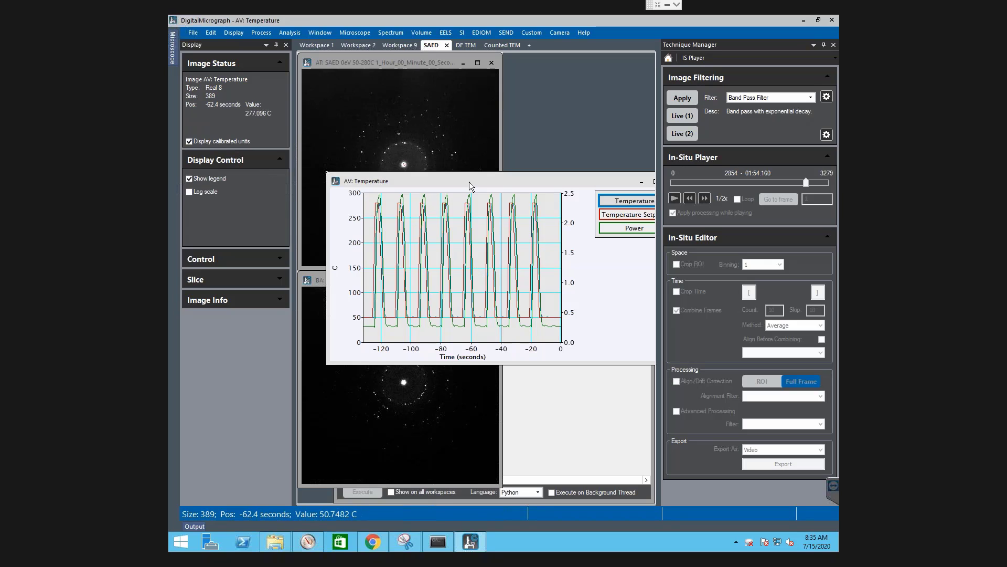
{"action": "left_click_drag", "start_coordinate": [471, 180], "coordinate": [463, 241]}
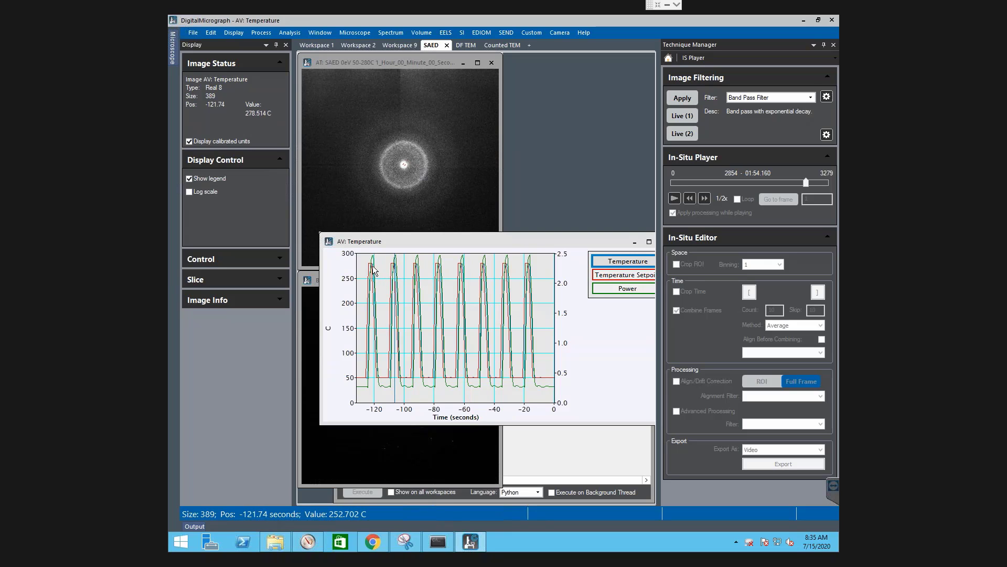
{"action": "left_click", "coordinate": [506, 263]}
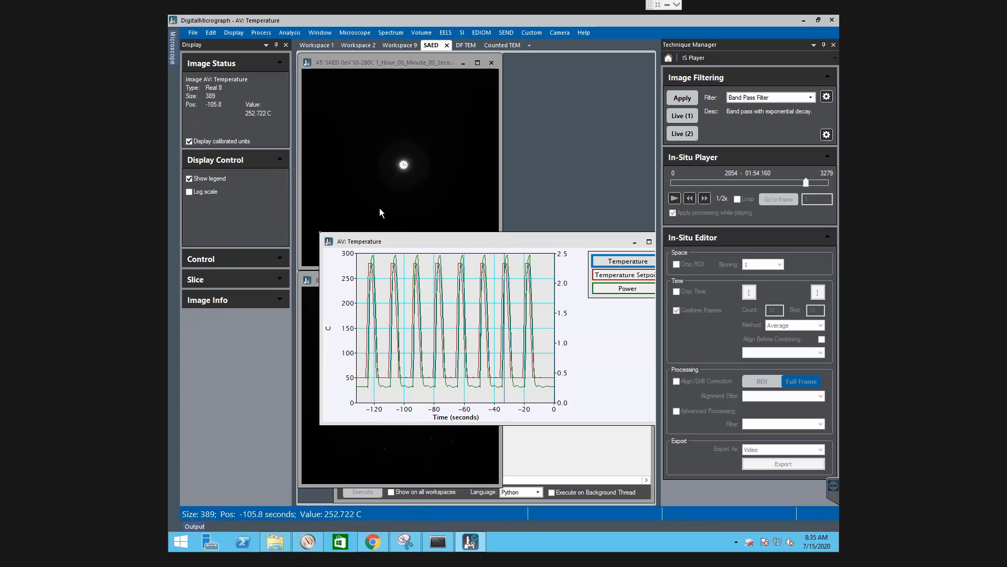
{"action": "left_click_drag", "start_coordinate": [375, 242], "coordinate": [566, 55]}
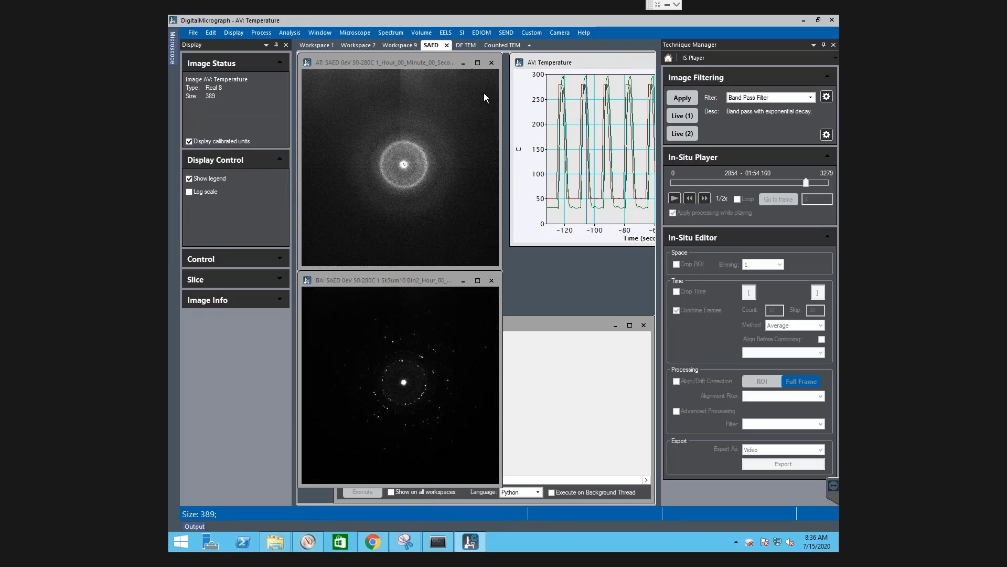
Step: Open the DF TEM workspace, bring its temperature plot forward and play the 50-280C dark-field series at 4x speed
{"action": "left_click", "coordinate": [466, 46]}
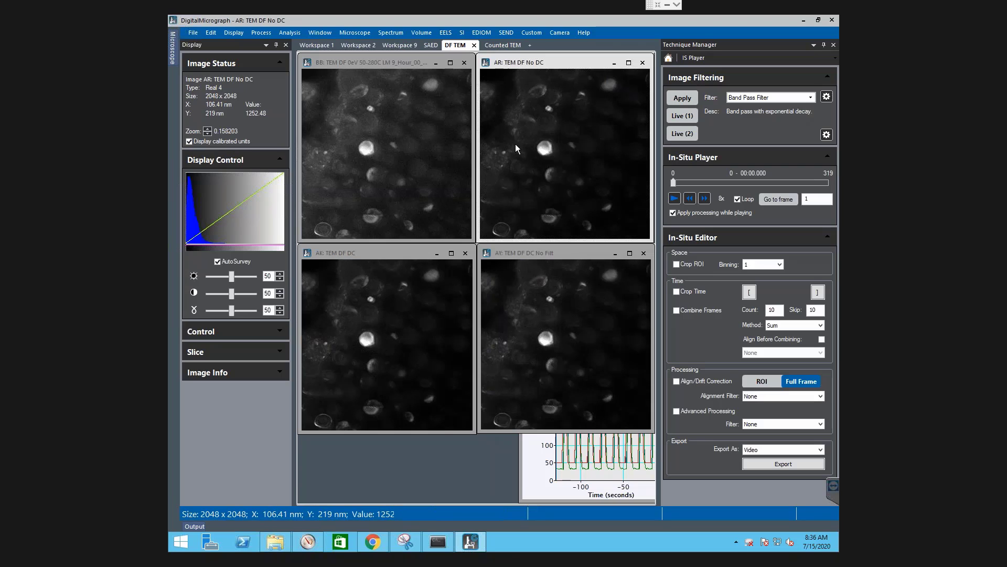
{"action": "left_click", "coordinate": [435, 124]}
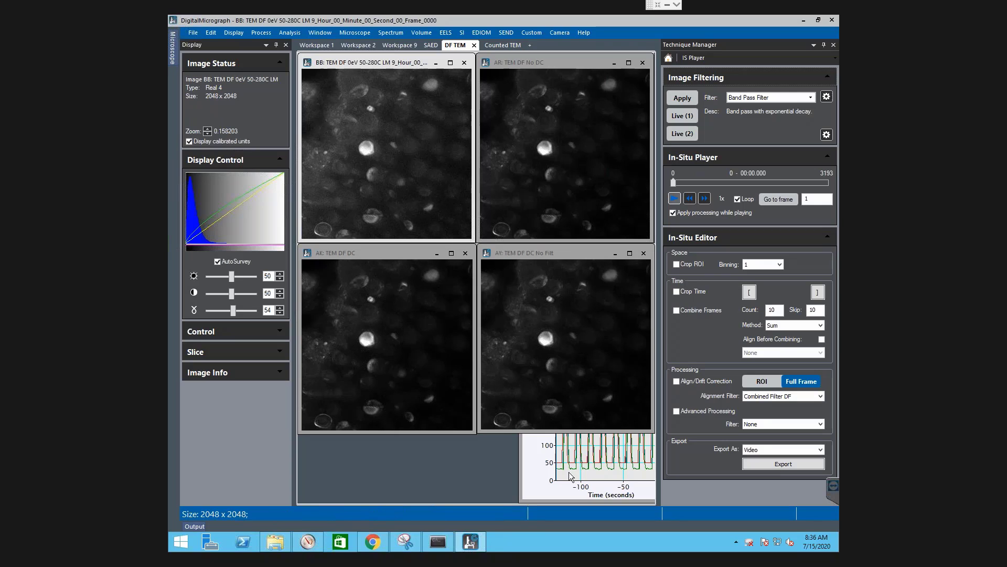
{"action": "left_click", "coordinate": [535, 480]}
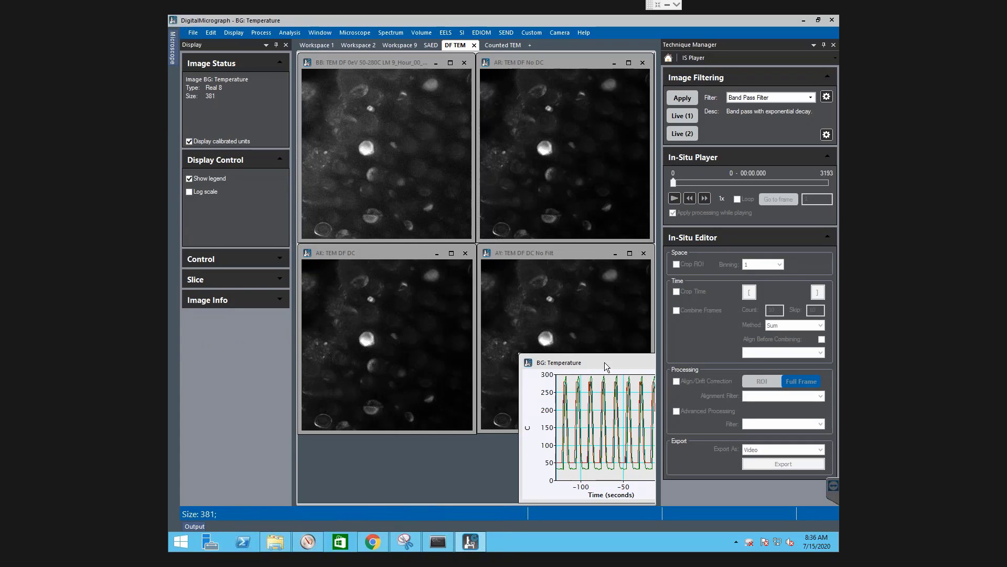
{"action": "left_click", "coordinate": [390, 184]}
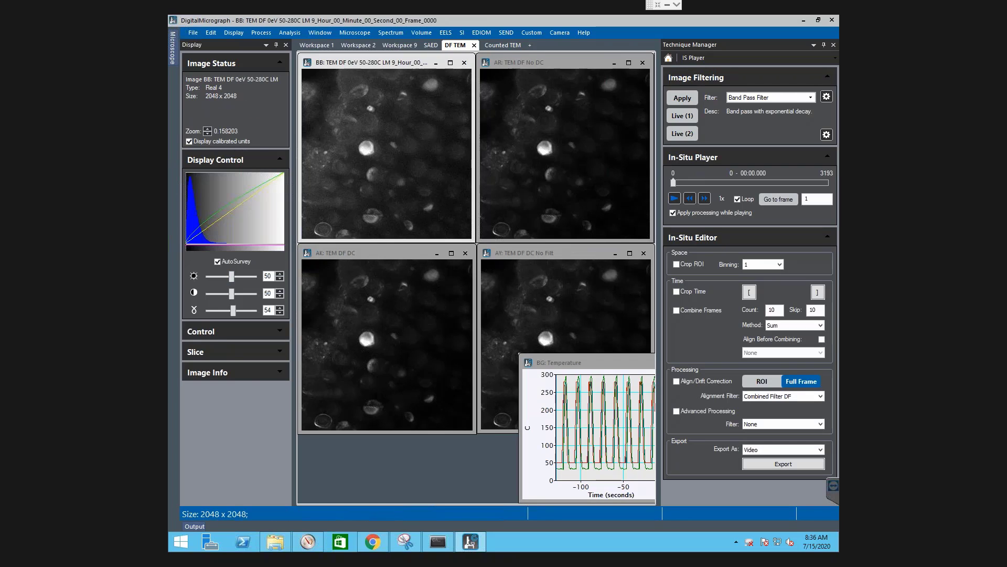
{"action": "left_click", "coordinate": [674, 199]}
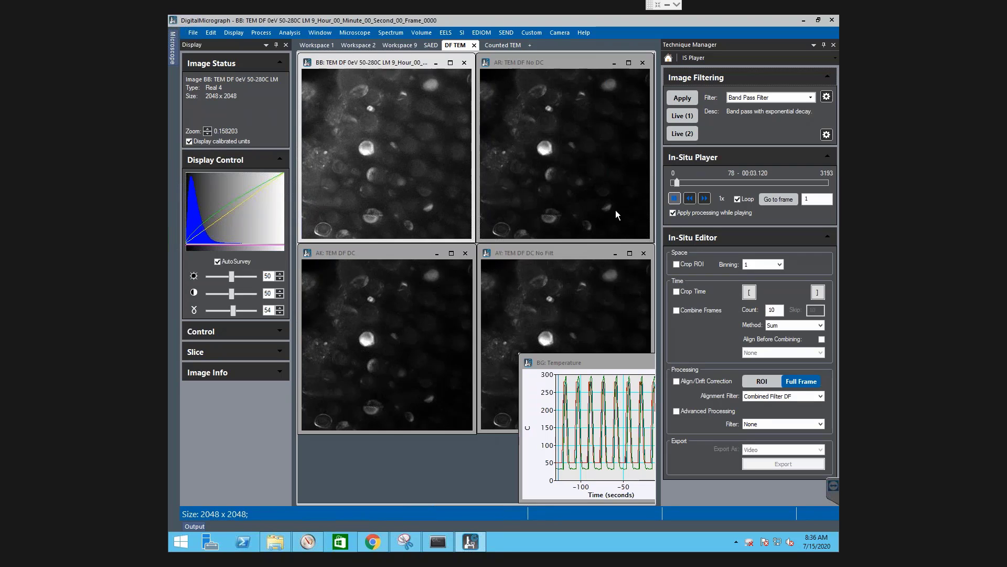
{"action": "left_click", "coordinate": [706, 199]}
{"action": "left_click", "coordinate": [705, 199]}
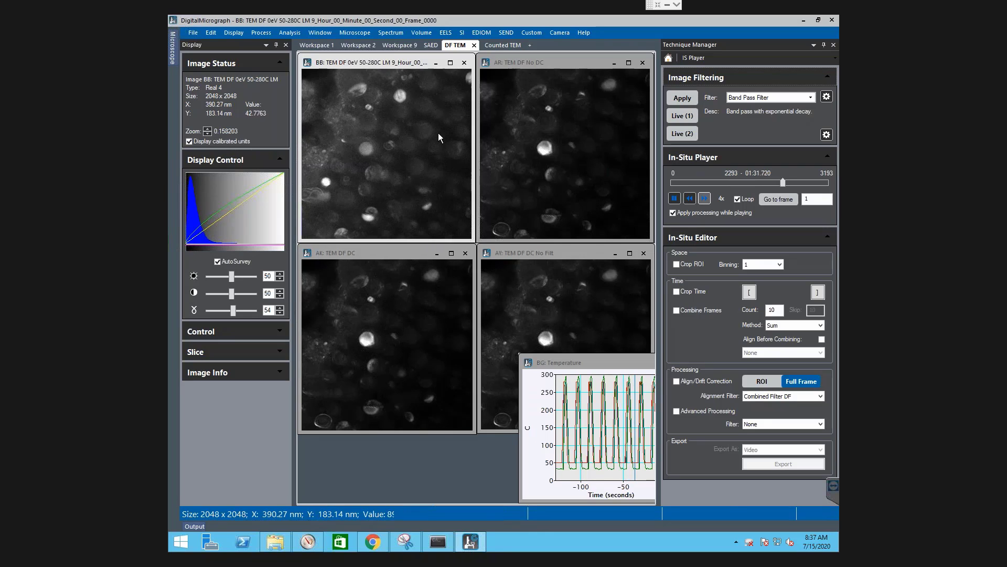
Step: Look at the SAED diffraction pattern again for comparison and return to the DF TEM workspace
{"action": "left_click", "coordinate": [430, 46]}
{"action": "left_click", "coordinate": [431, 46]}
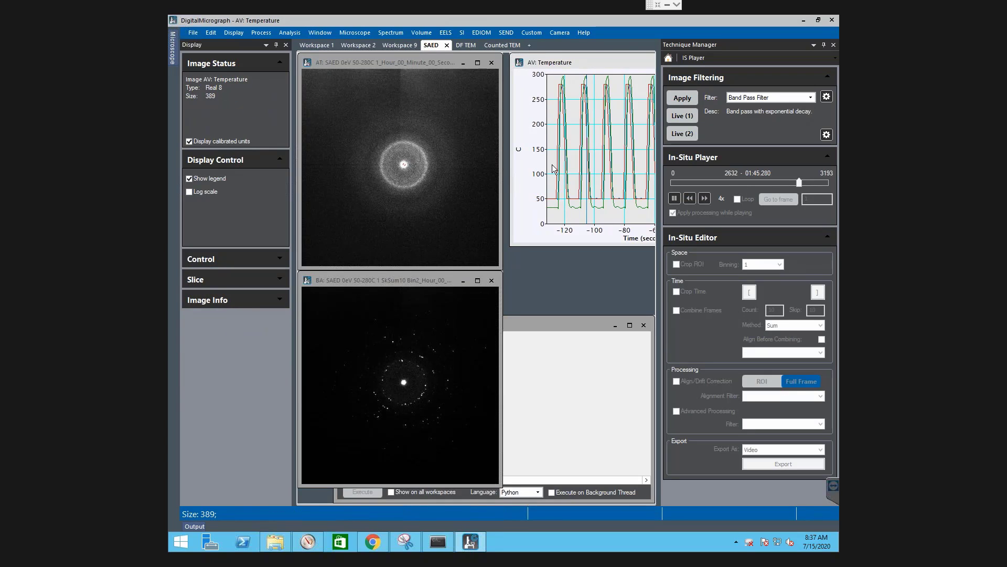
{"action": "left_click", "coordinate": [423, 124]}
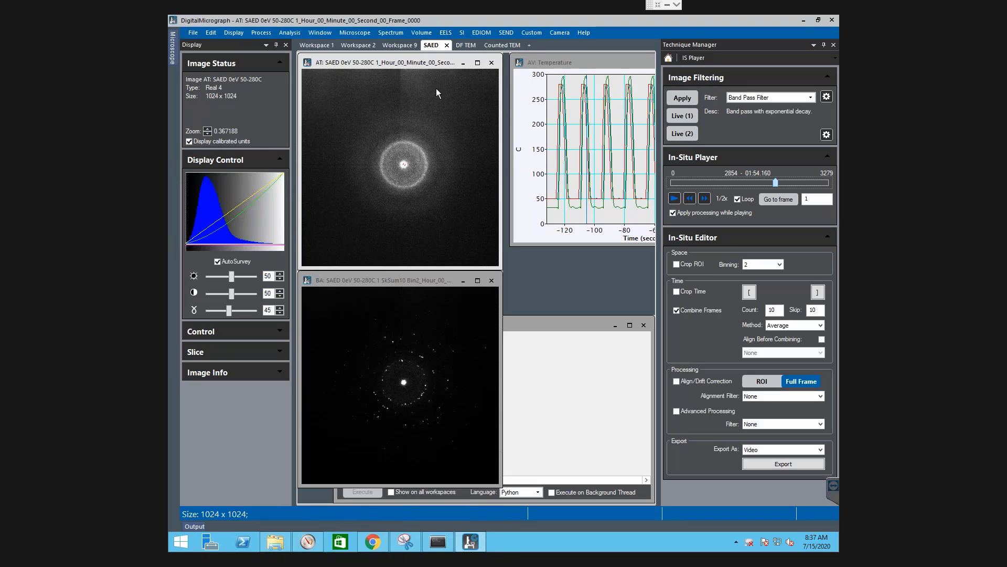
{"action": "left_click", "coordinate": [467, 46]}
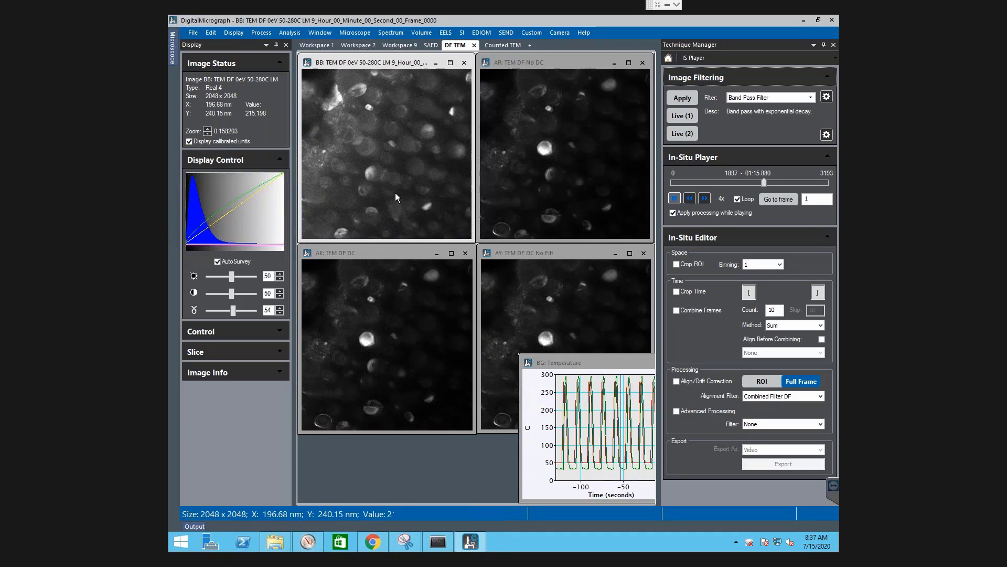
Step: Enable Combine Frames for the playing dark-field series and slow its playback to 1x
{"action": "left_click", "coordinate": [703, 203]}
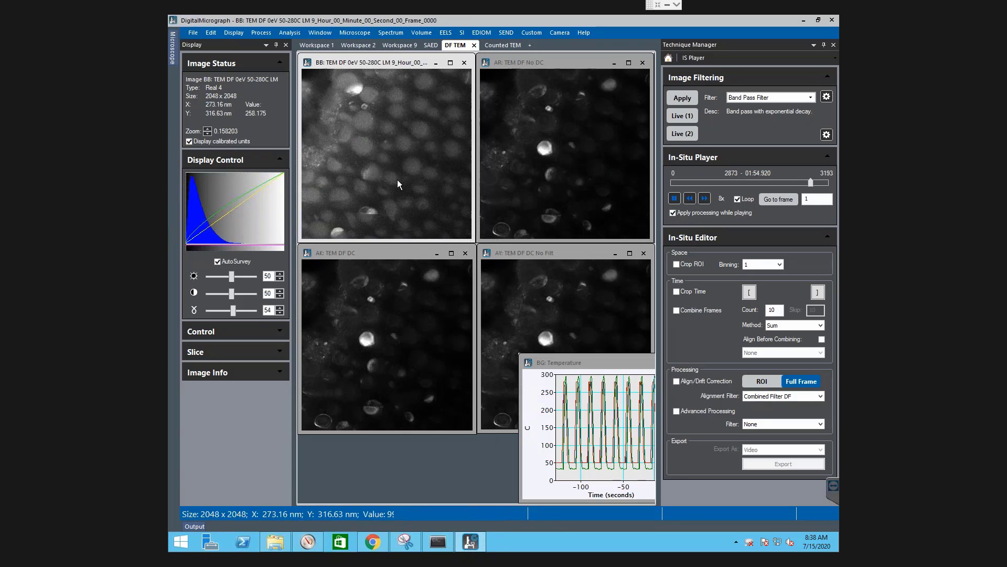
{"action": "left_click", "coordinate": [705, 309]}
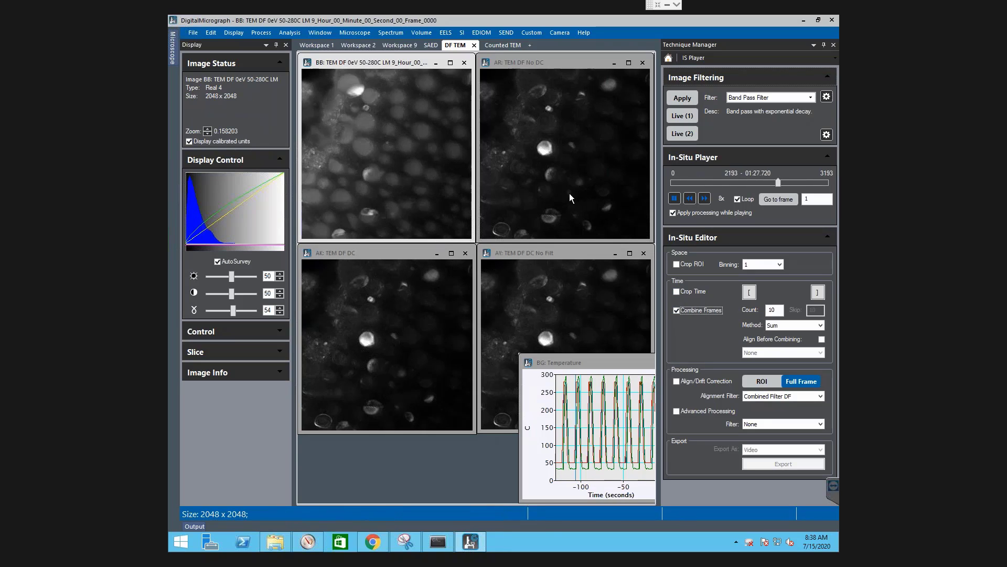
{"action": "left_click", "coordinate": [695, 199]}
{"action": "left_click", "coordinate": [694, 198]}
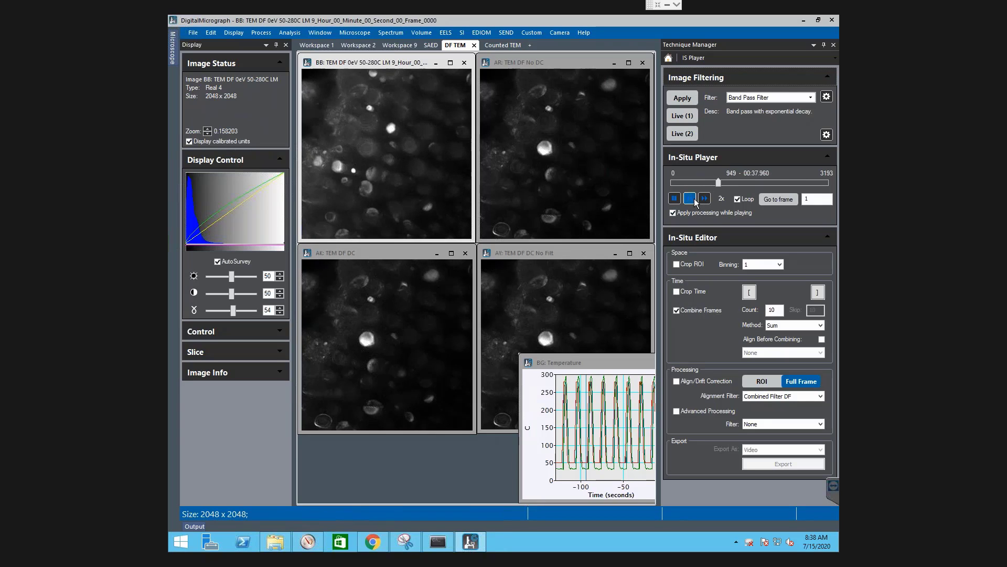
{"action": "left_click", "coordinate": [694, 199]}
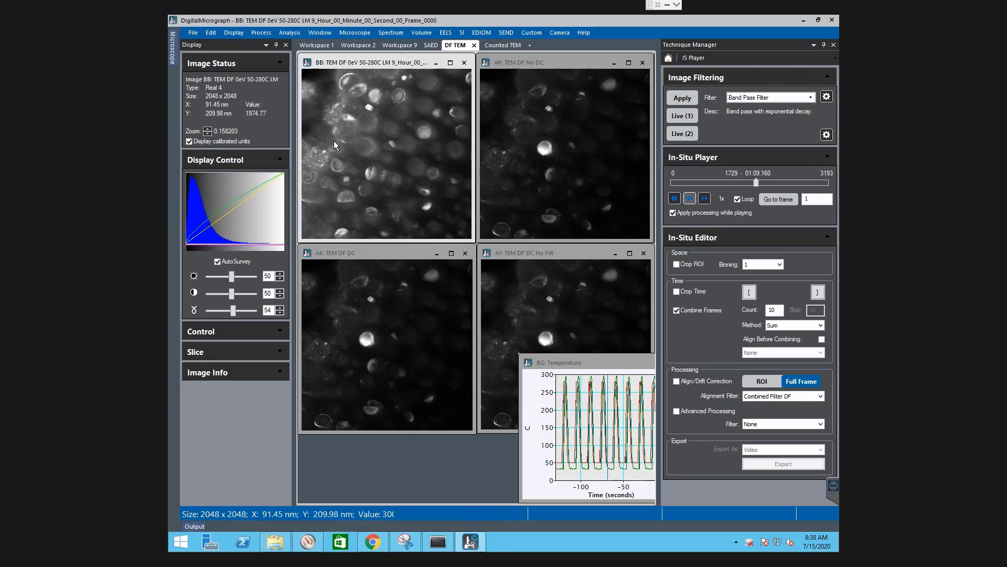
Step: Compare fine detail in the dark-field series with frame combining off and back on, and stop the playback
{"action": "scroll", "coordinate": [331, 140], "scroll_direction": "up", "scroll_amount": 1}
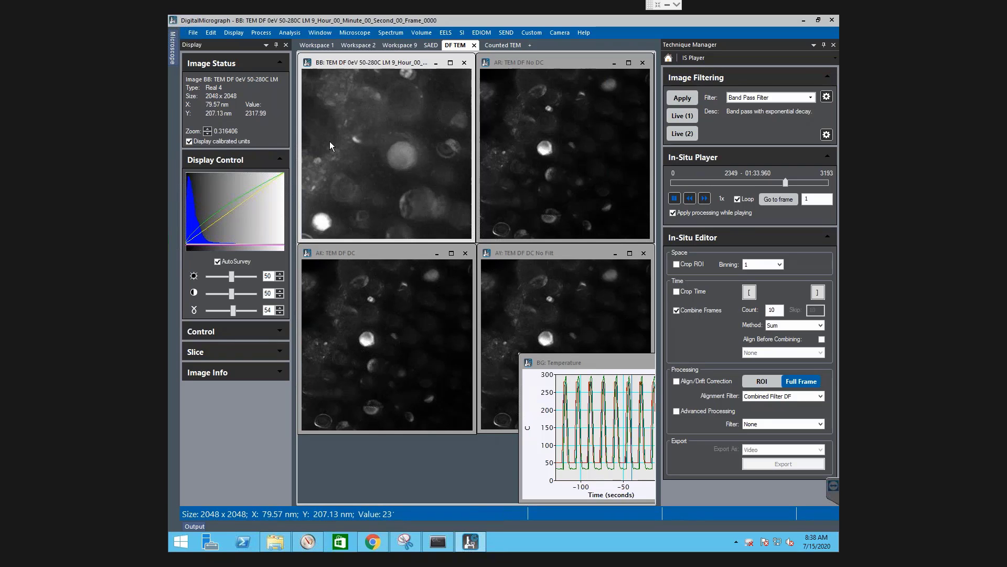
{"action": "scroll", "coordinate": [330, 141], "scroll_direction": "up", "scroll_amount": 1}
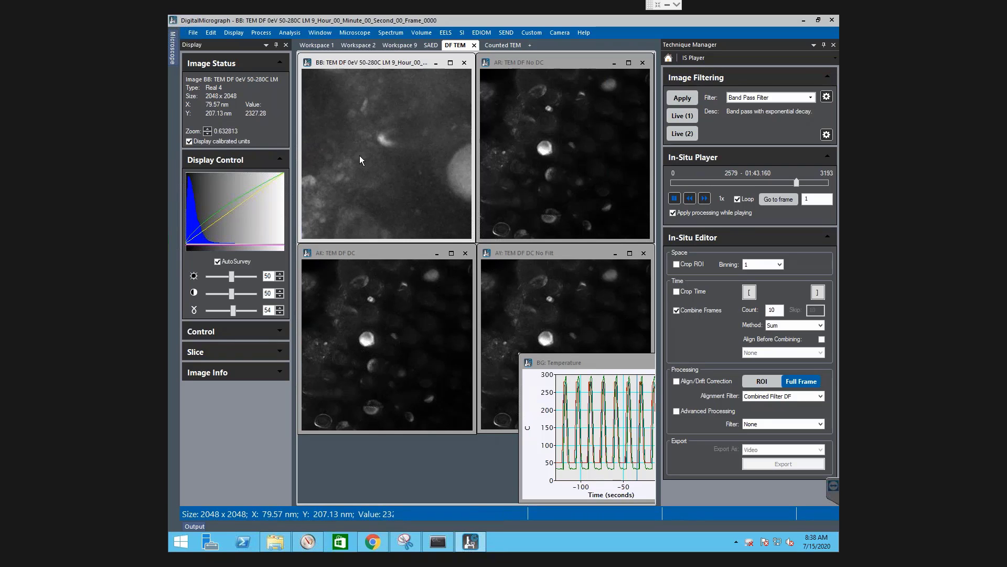
{"action": "left_click", "coordinate": [676, 310]}
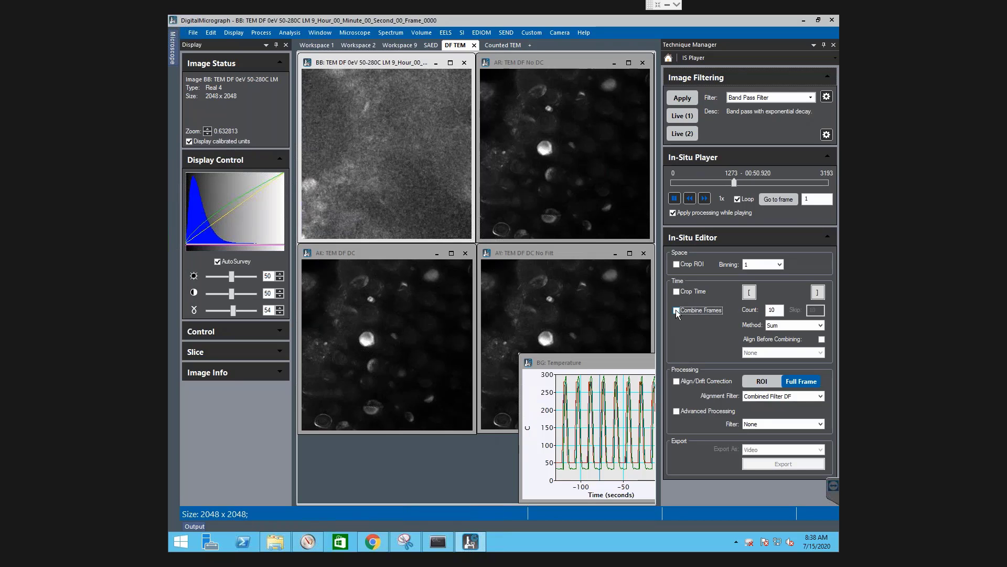
{"action": "left_click", "coordinate": [677, 310]}
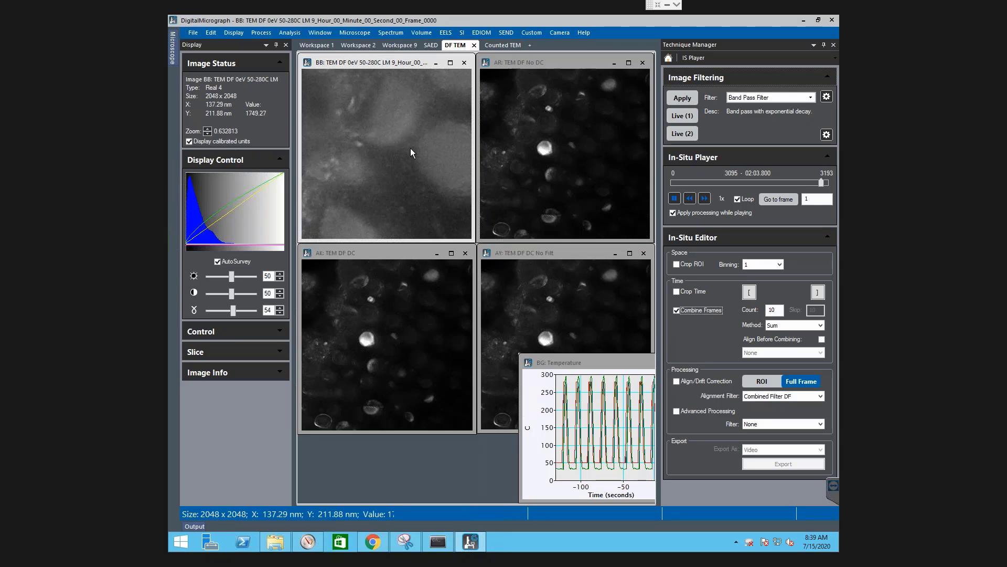
{"action": "left_click", "coordinate": [676, 202]}
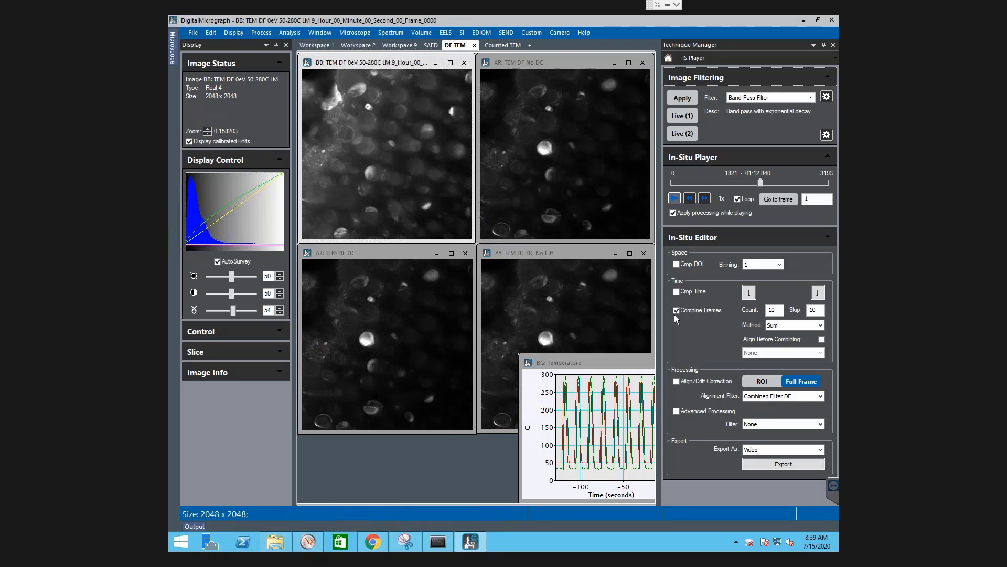
Step: Enable Align/Drift Correction with the alignment filter set to None and play the dark-field series to check the alignment
{"action": "left_click", "coordinate": [708, 383]}
{"action": "left_click", "coordinate": [796, 397]}
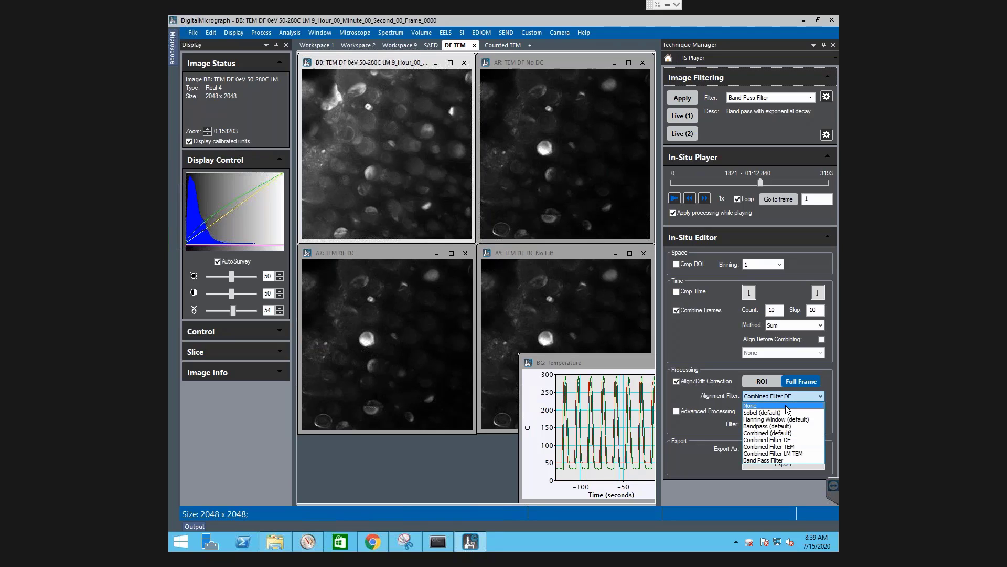
{"action": "left_click", "coordinate": [786, 406]}
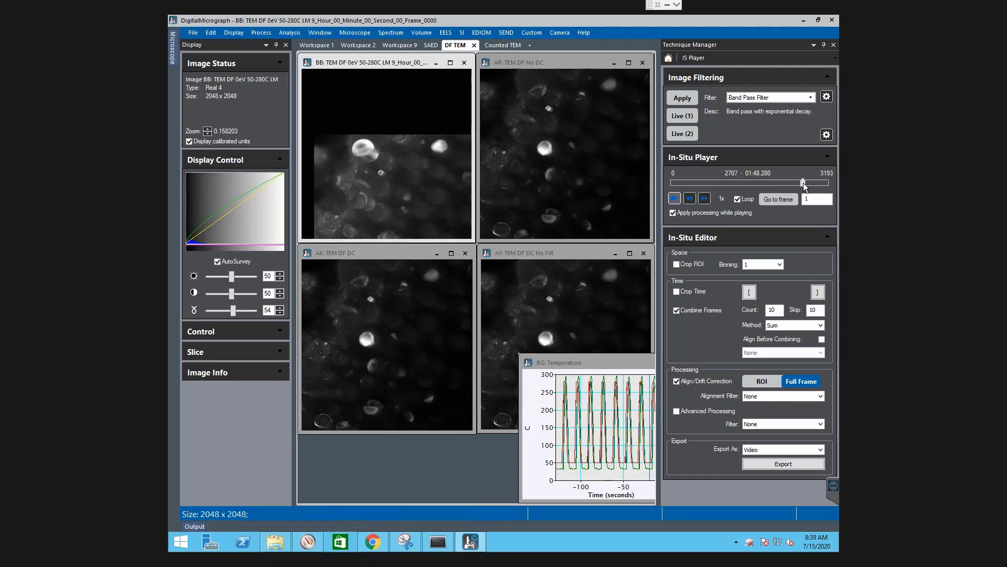
{"action": "left_click_drag", "start_coordinate": [804, 183], "coordinate": [676, 185]}
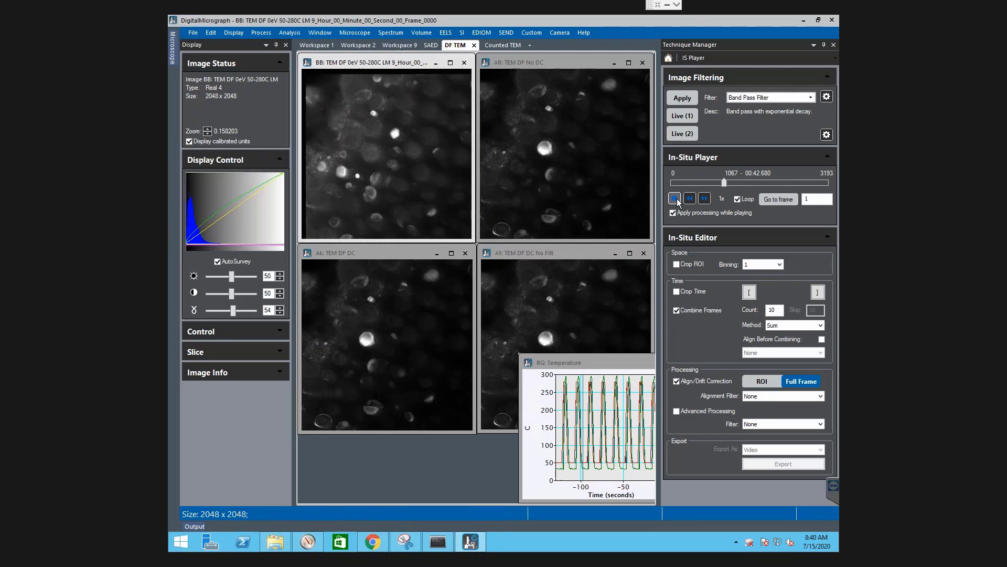
{"action": "left_click", "coordinate": [675, 199]}
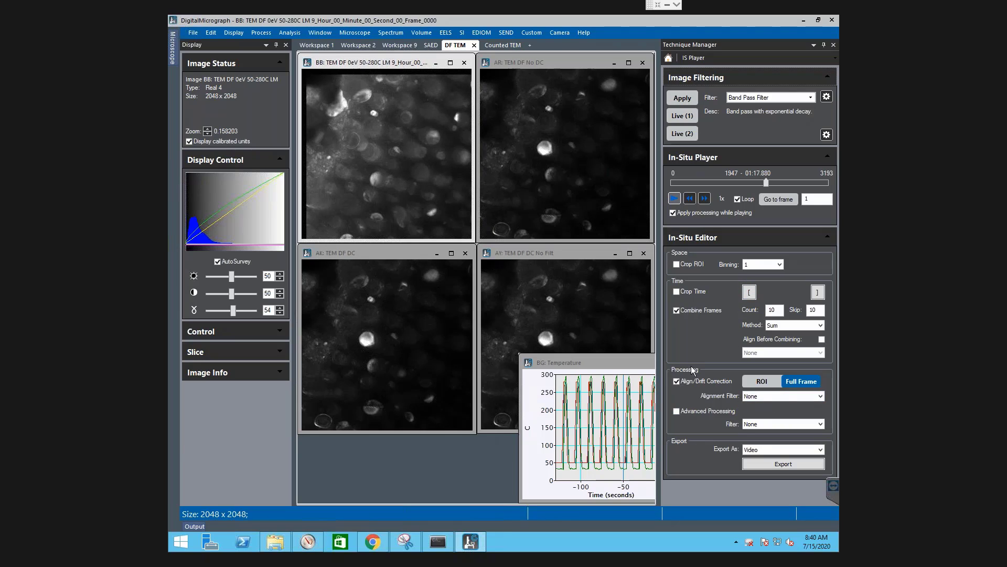
Step: Set the drift correction's alignment filter to Combined Filter DF
{"action": "left_click", "coordinate": [791, 399]}
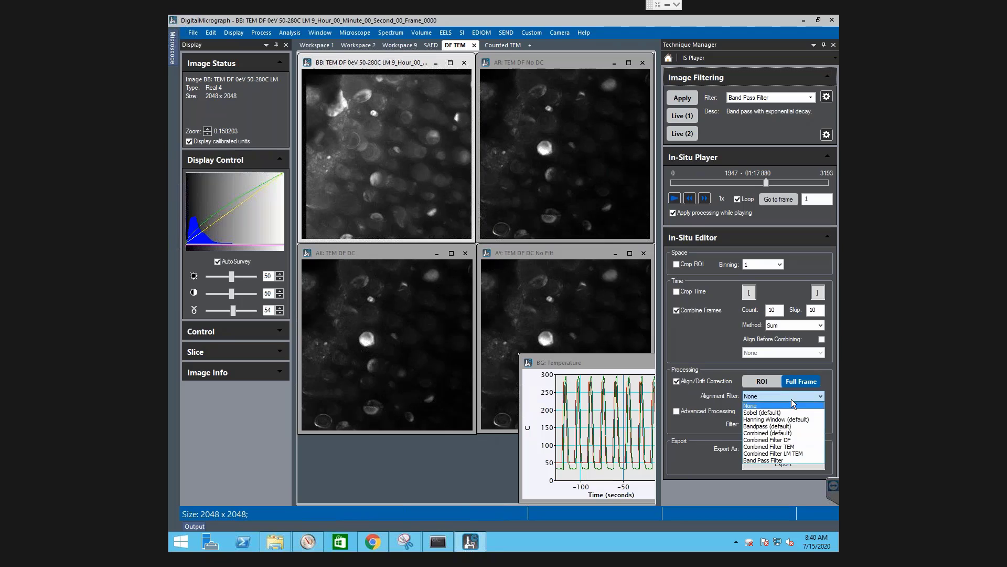
{"action": "left_click", "coordinate": [771, 440]}
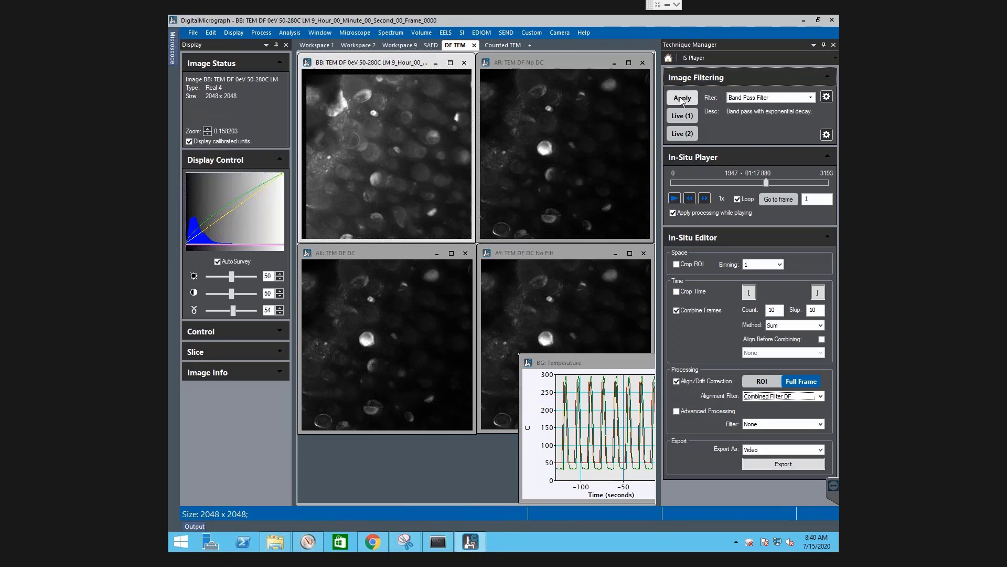
Step: Choose Combined Filter DF for image filtering and start a live filter preview on the dark-field series' current frame
{"action": "left_click", "coordinate": [793, 99]}
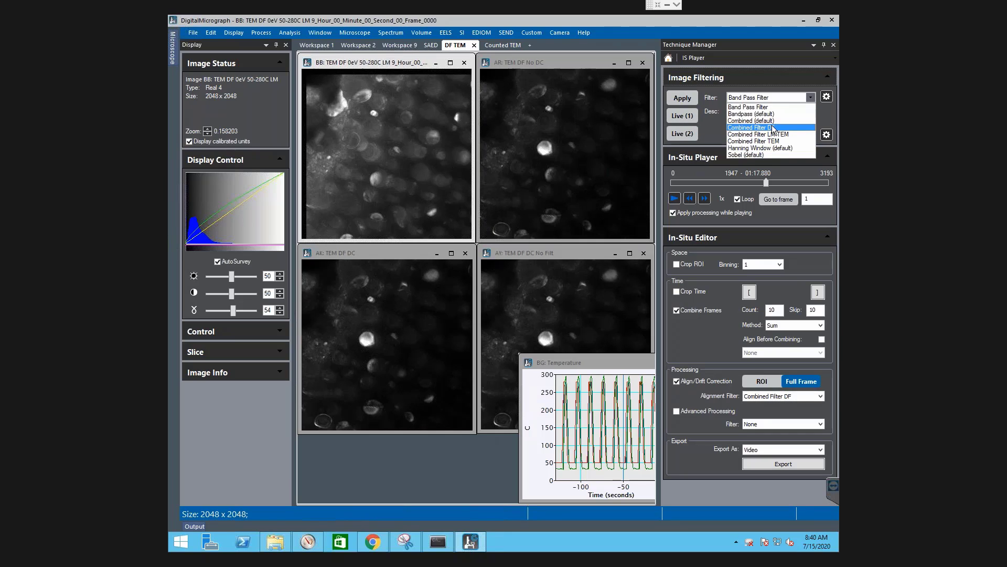
{"action": "left_click", "coordinate": [756, 127]}
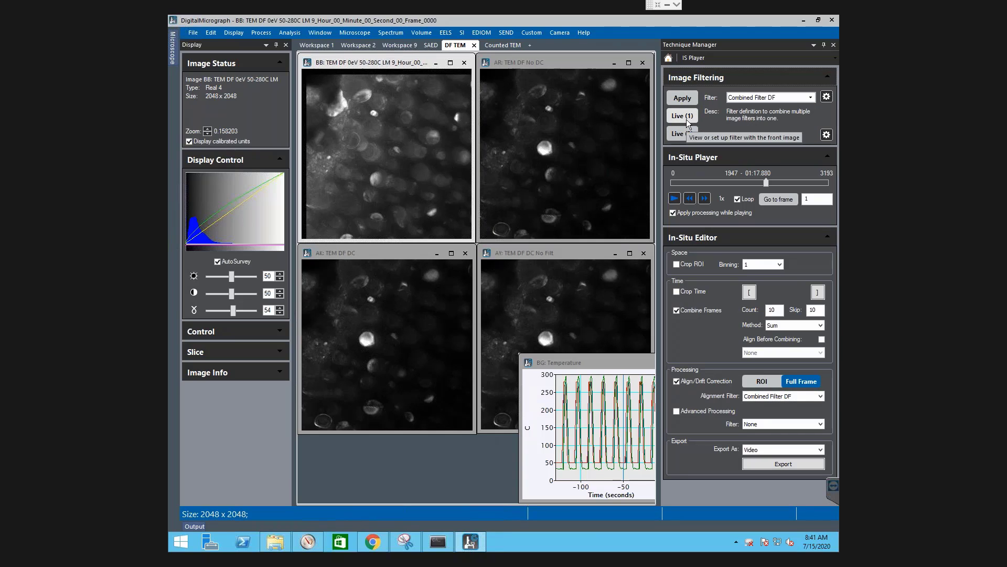
{"action": "left_click", "coordinate": [683, 116]}
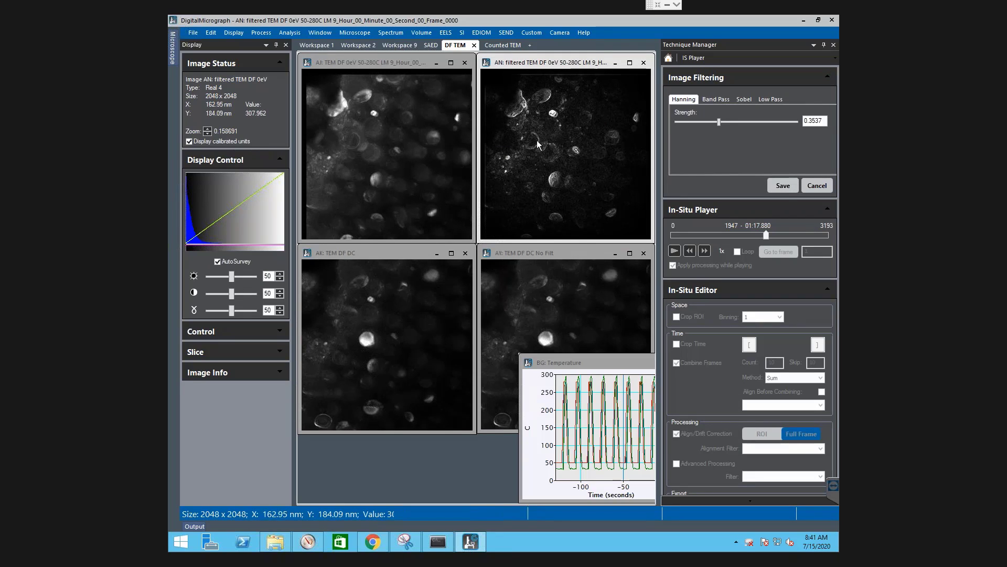
Step: Review the filter's Band Pass and Low Pass components, try a Low Pass cut-off radius of 0, and cancel the preview
{"action": "left_click", "coordinate": [727, 100]}
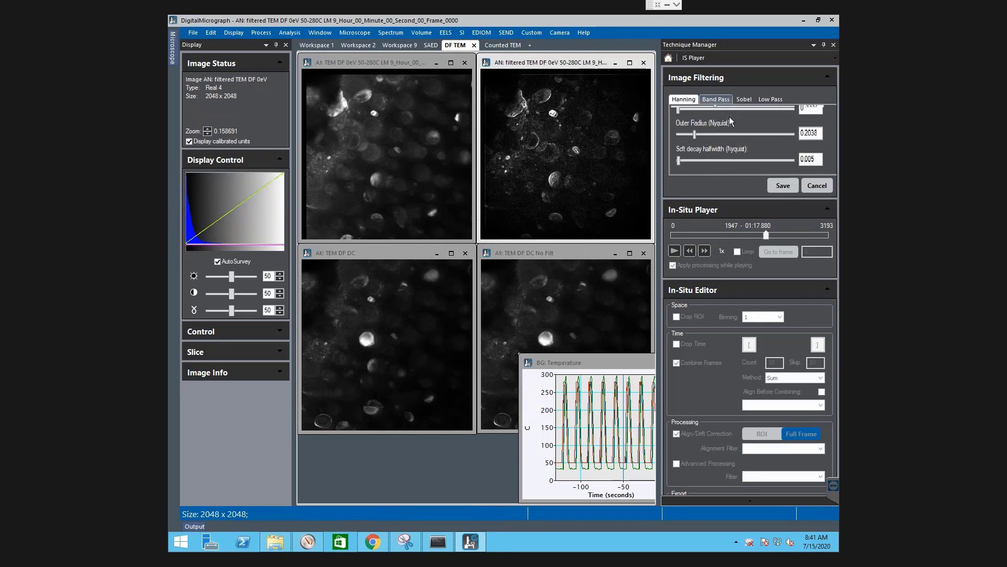
{"action": "mouse_move", "coordinate": [695, 143]}
{"action": "left_mouse_down"}
{"action": "mouse_move", "coordinate": [676, 144]}
{"action": "mouse_move", "coordinate": [730, 150]}
{"action": "mouse_move", "coordinate": [641, 145]}
{"action": "mouse_move", "coordinate": [766, 150]}
{"action": "mouse_move", "coordinate": [695, 143]}
{"action": "left_mouse_up"}
{"action": "left_click", "coordinate": [783, 101]}
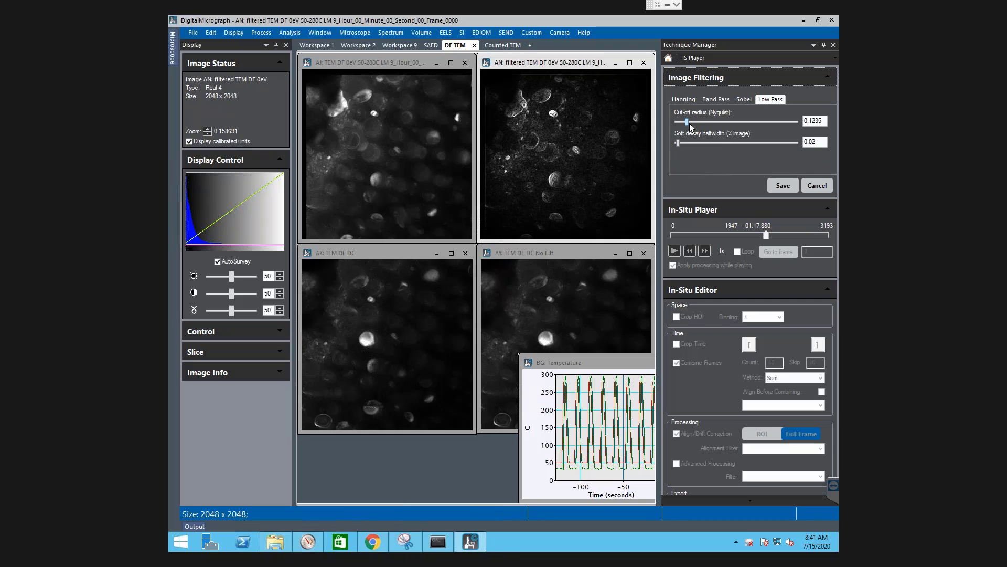
{"action": "mouse_move", "coordinate": [688, 124]}
{"action": "left_mouse_down"}
{"action": "mouse_move", "coordinate": [677, 123]}
{"action": "mouse_move", "coordinate": [717, 126]}
{"action": "mouse_move", "coordinate": [676, 125]}
{"action": "left_mouse_up"}
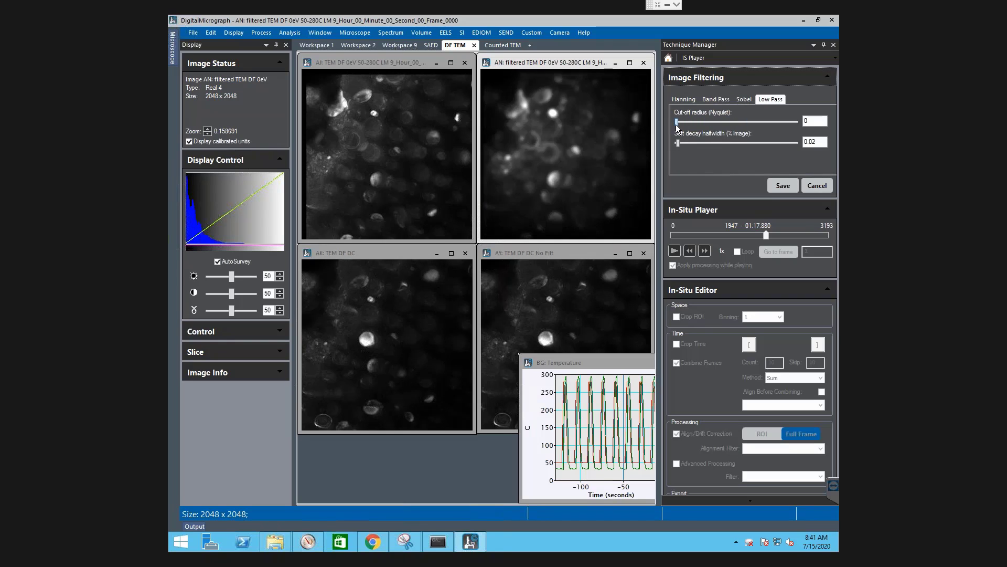
{"action": "left_click", "coordinate": [827, 187]}
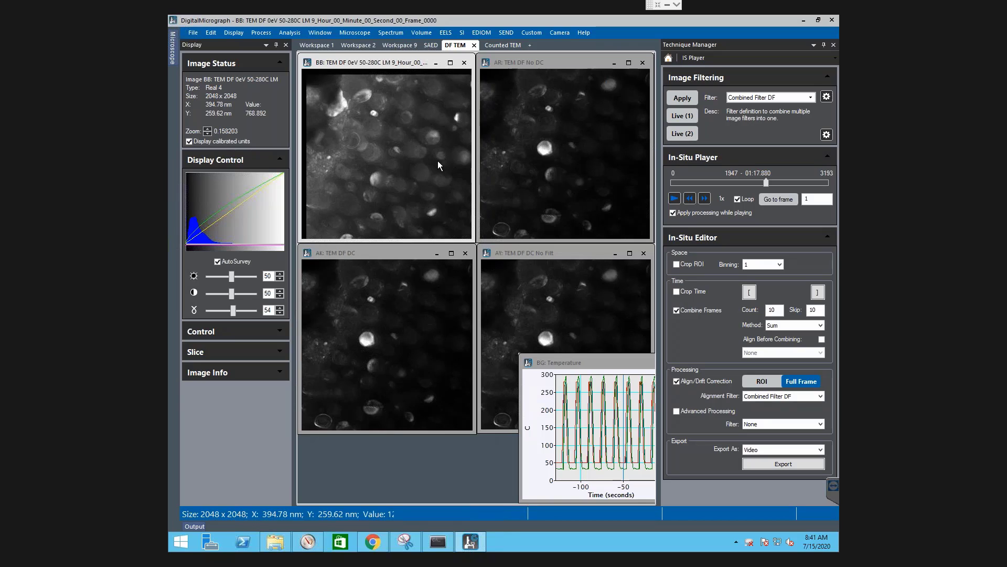
Step: Move the dark-field series to frame 88, copy that frame to a separate image, and return to the series
{"action": "left_click_drag", "start_coordinate": [759, 185], "coordinate": [679, 184]}
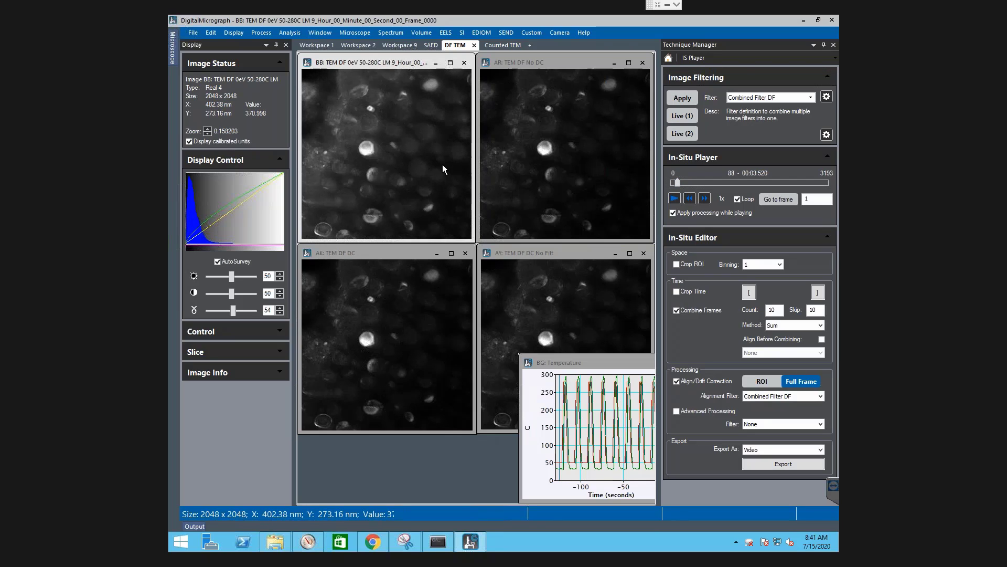
{"action": "key", "text": "space"}
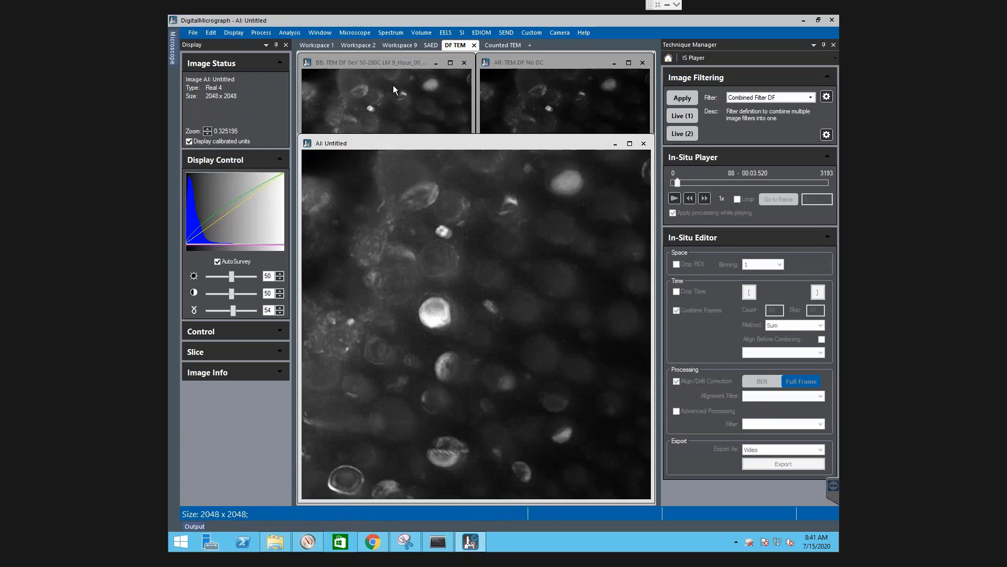
{"action": "left_click", "coordinate": [398, 100]}
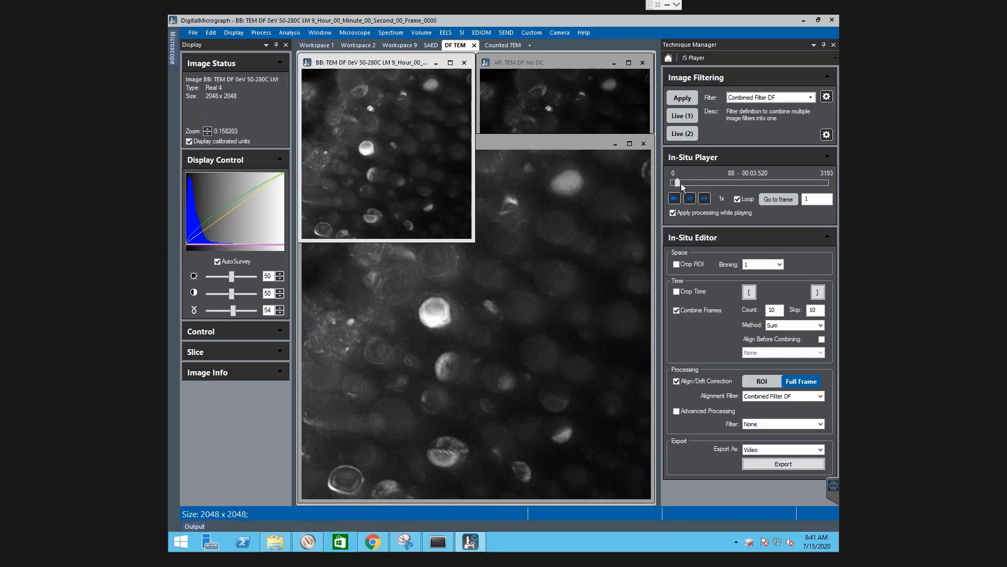
Step: Turn off Align/Drift Correction, move the dark-field series to frame 318, and copy that frame to a separate image
{"action": "left_click_drag", "start_coordinate": [676, 182], "coordinate": [684, 188]}
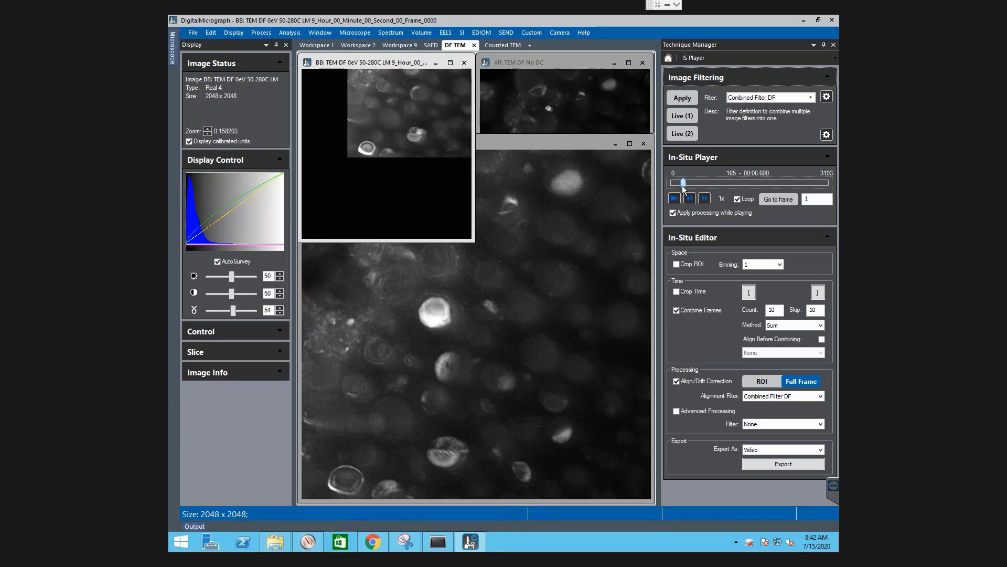
{"action": "left_click", "coordinate": [686, 382]}
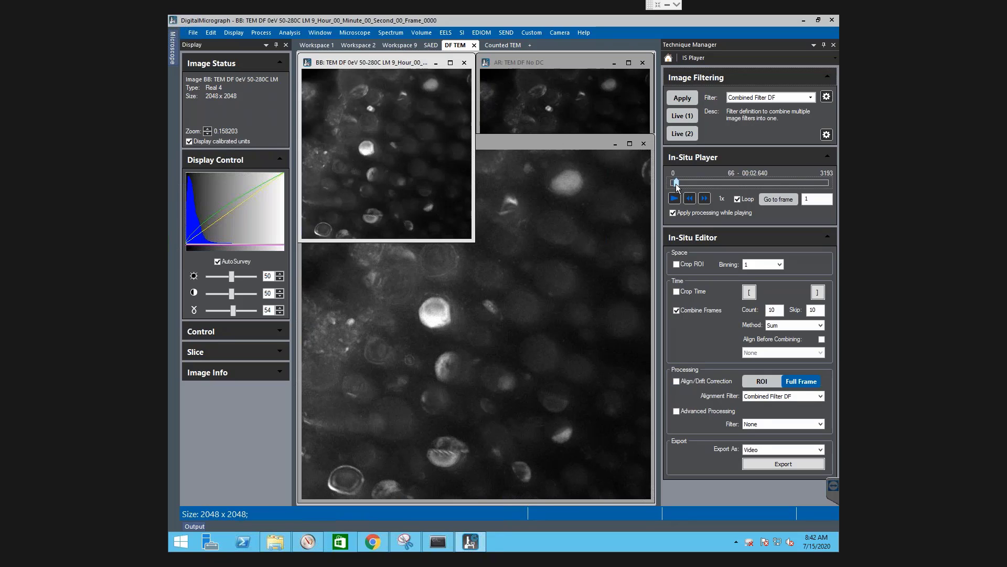
{"action": "left_click_drag", "start_coordinate": [676, 184], "coordinate": [682, 186]}
{"action": "left_click", "coordinate": [377, 152]}
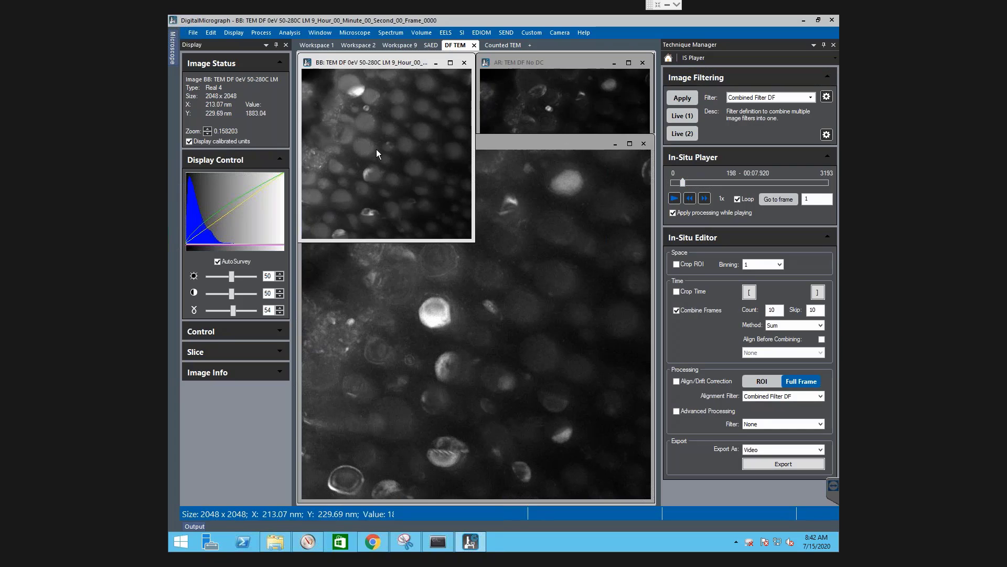
{"action": "left_click_drag", "start_coordinate": [685, 184], "coordinate": [690, 185]}
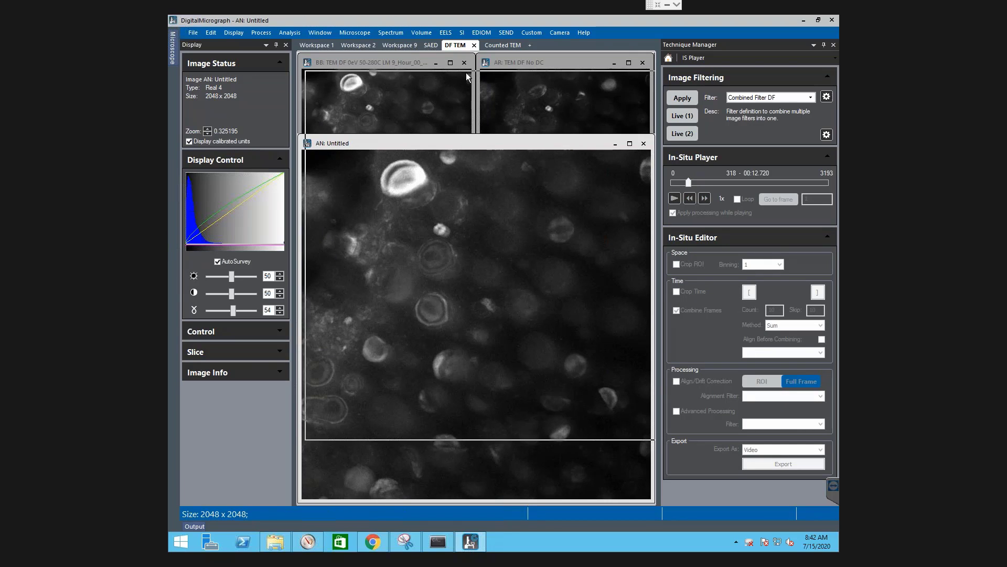
Step: Arrange the two frame copies and start the two-image live filter setup, cross-correlating the frame 88 copy with the frame 318 copy
{"action": "left_click", "coordinate": [519, 123]}
{"action": "left_click", "coordinate": [486, 445]}
{"action": "left_click", "coordinate": [573, 110]}
{"action": "left_click", "coordinate": [501, 459]}
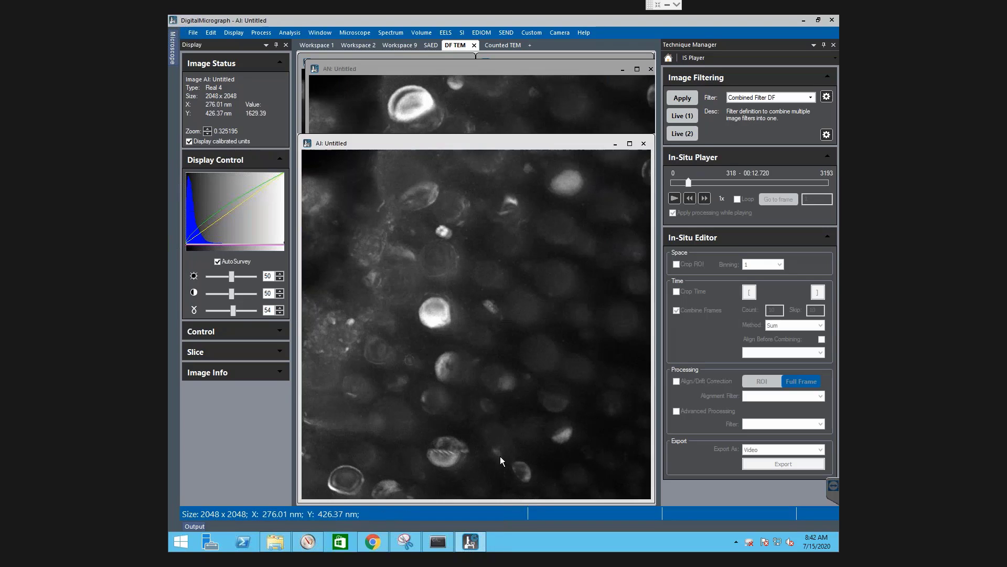
{"action": "left_click", "coordinate": [681, 135]}
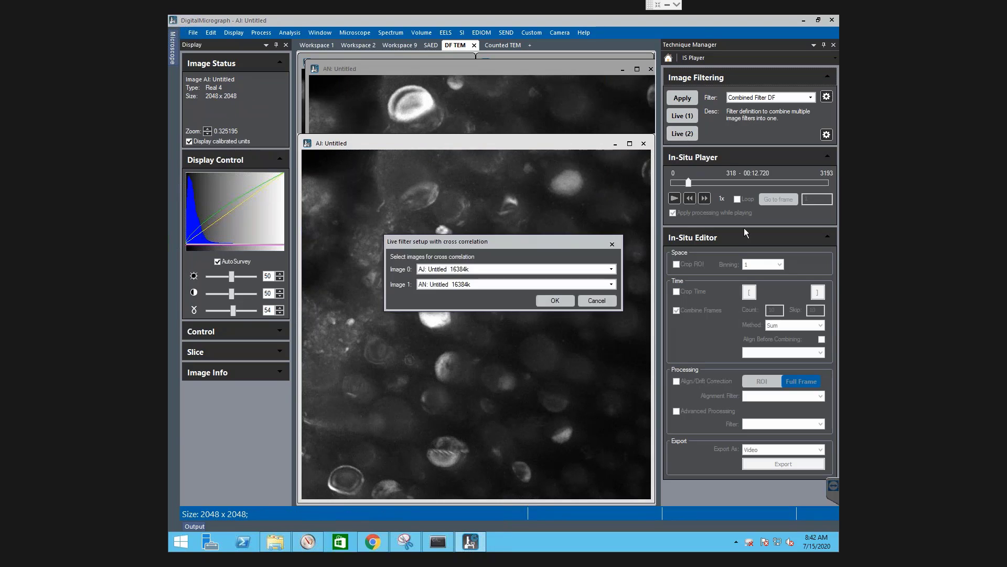
{"action": "left_click", "coordinate": [554, 302]}
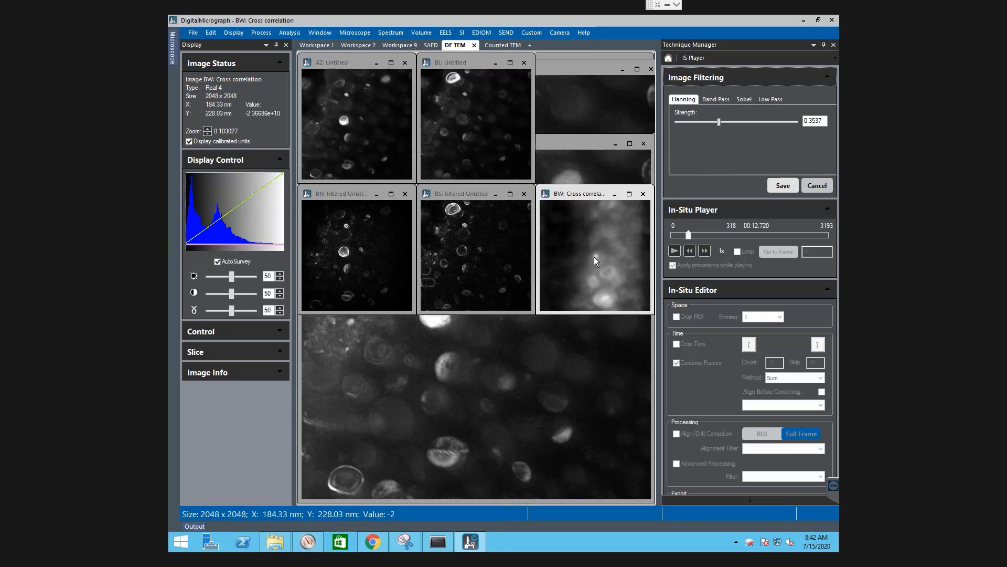
Step: Reduce the cross-correlation image's gamma to 25 and examine its correlation peaks up close
{"action": "left_click_drag", "start_coordinate": [232, 314], "coordinate": [219, 313]}
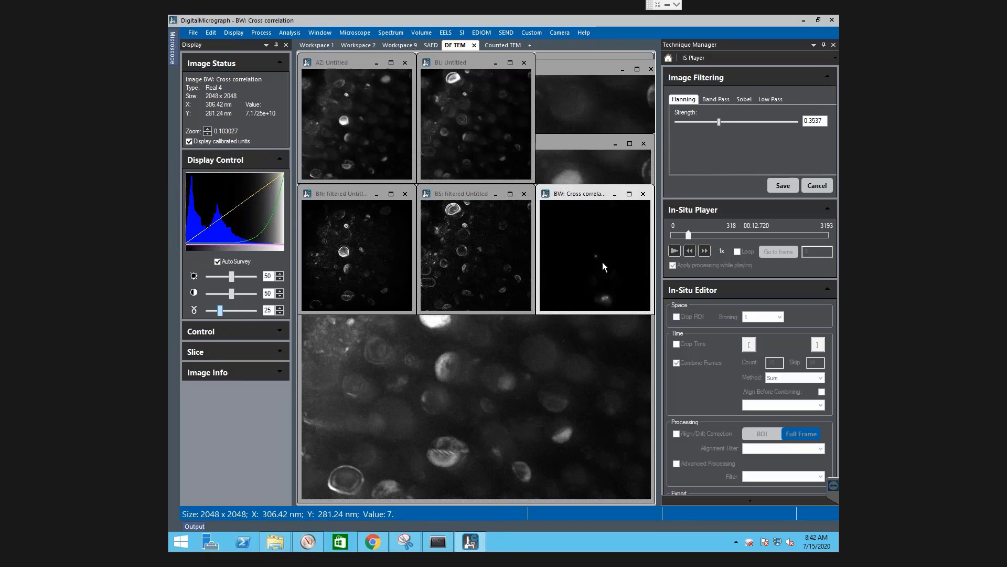
{"action": "scroll", "coordinate": [599, 263], "scroll_direction": "up", "scroll_amount": 3}
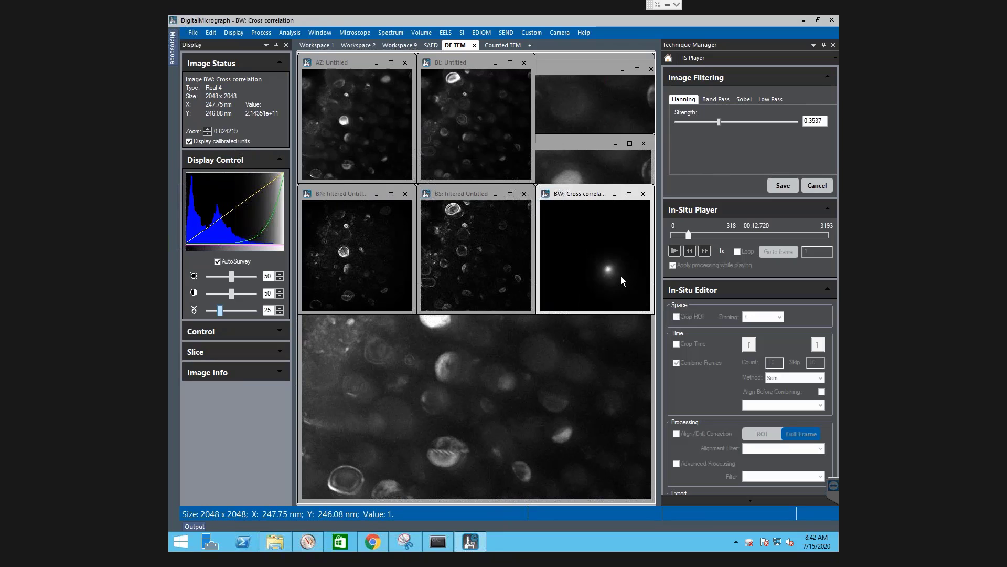
{"action": "scroll", "coordinate": [623, 281], "scroll_direction": "up", "scroll_amount": 2}
{"action": "scroll", "coordinate": [601, 269], "scroll_direction": "down", "scroll_amount": 4}
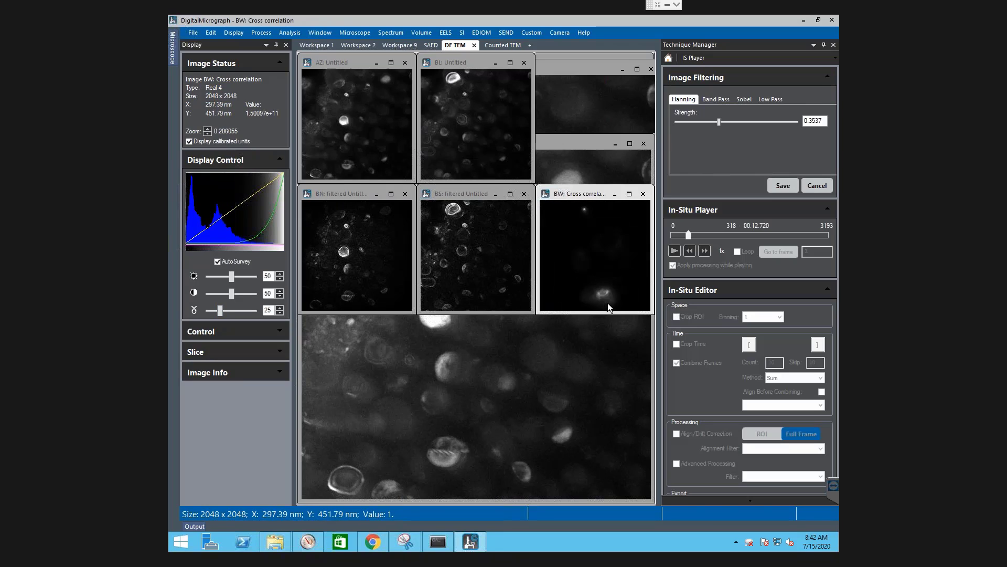
{"action": "scroll", "coordinate": [589, 270], "scroll_direction": "up", "scroll_amount": 2}
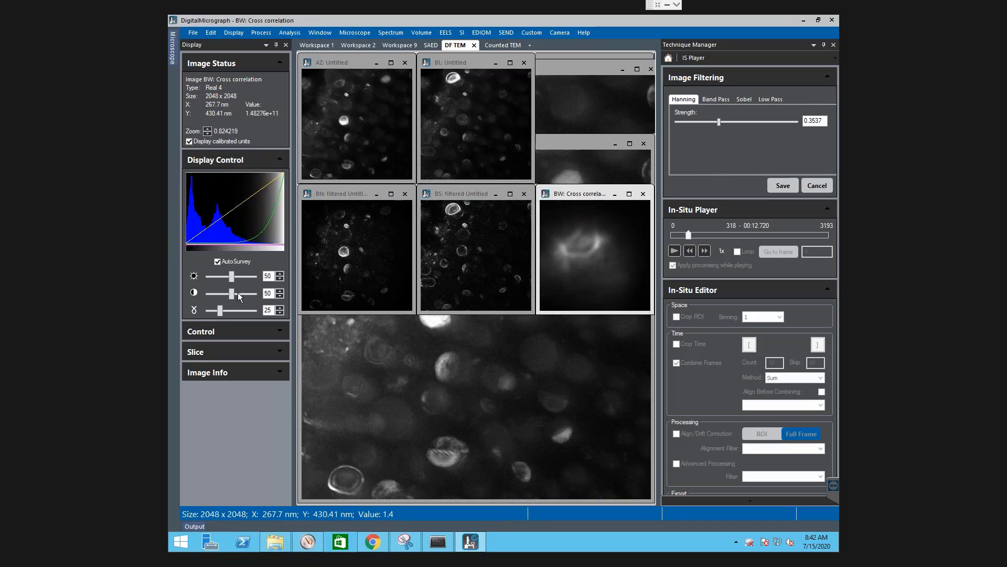
Step: Reduce the cross-correlation image's gamma to 20 and compare the central peak with the one near the image's lower edge
{"action": "left_click_drag", "start_coordinate": [221, 315], "coordinate": [218, 315]}
{"action": "scroll", "coordinate": [608, 234], "scroll_direction": "down", "scroll_amount": 2}
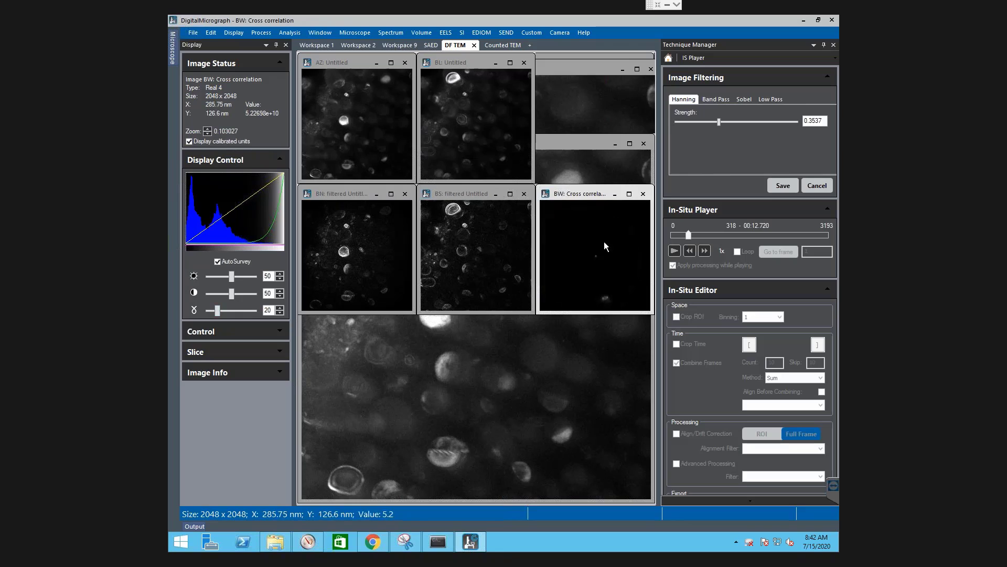
{"action": "scroll", "coordinate": [600, 262], "scroll_direction": "up", "scroll_amount": 3}
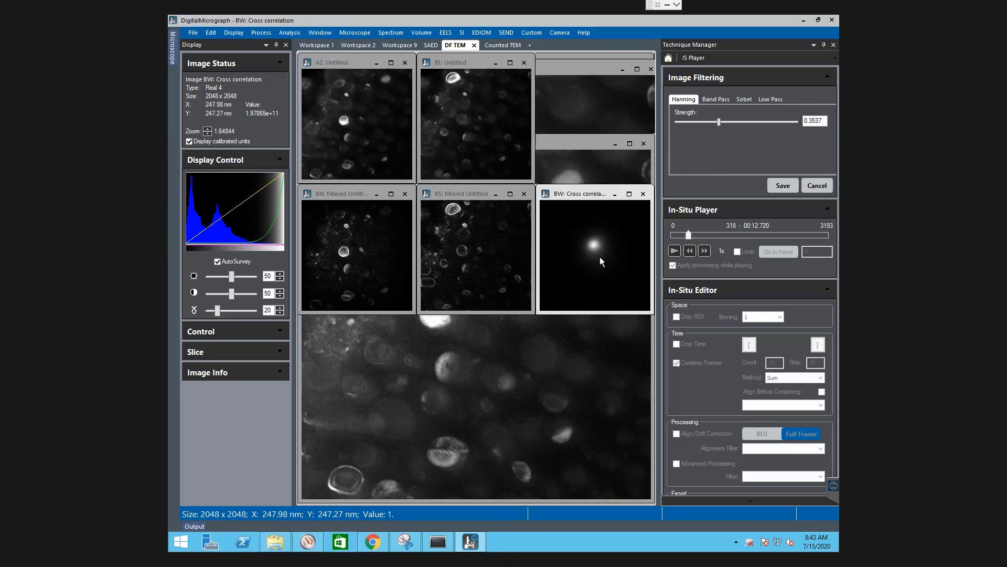
{"action": "scroll", "coordinate": [599, 263], "scroll_direction": "down", "scroll_amount": 4}
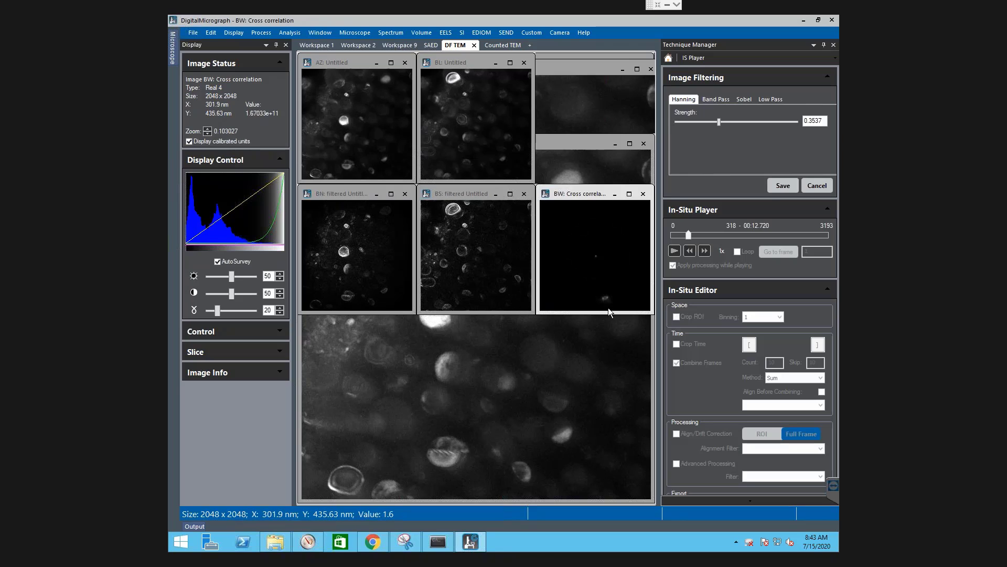
{"action": "scroll", "coordinate": [603, 308], "scroll_direction": "up", "scroll_amount": 2}
{"action": "scroll", "coordinate": [602, 306], "scroll_direction": "up", "scroll_amount": 1}
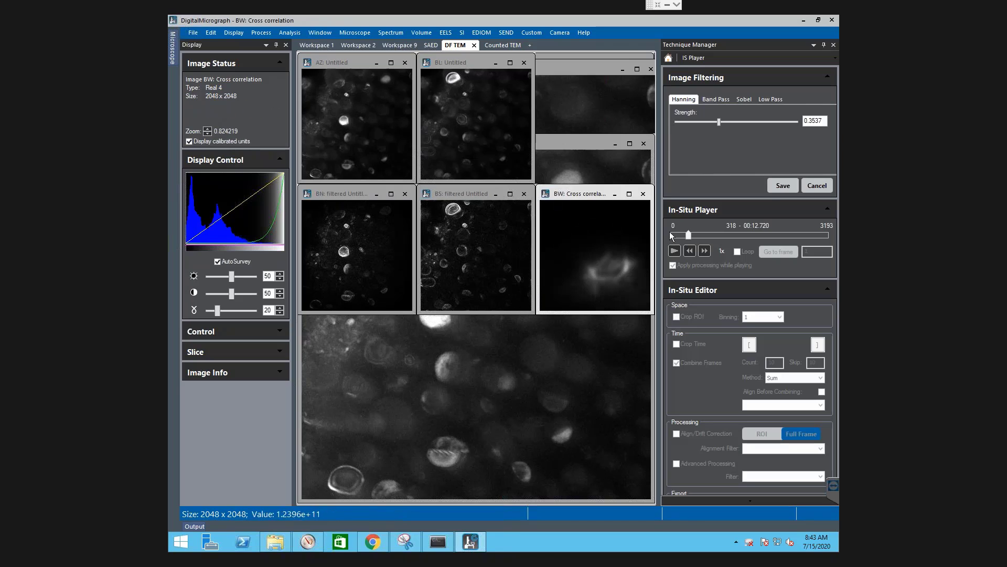
Step: Try a Band Pass outer radius of 0.5991 and a Low Pass cut-off radius of 0.0741 in the cross-correlation preview, and cancel
{"action": "left_click", "coordinate": [716, 99]}
{"action": "left_click_drag", "start_coordinate": [694, 143], "coordinate": [697, 142]}
{"action": "left_click", "coordinate": [728, 148]}
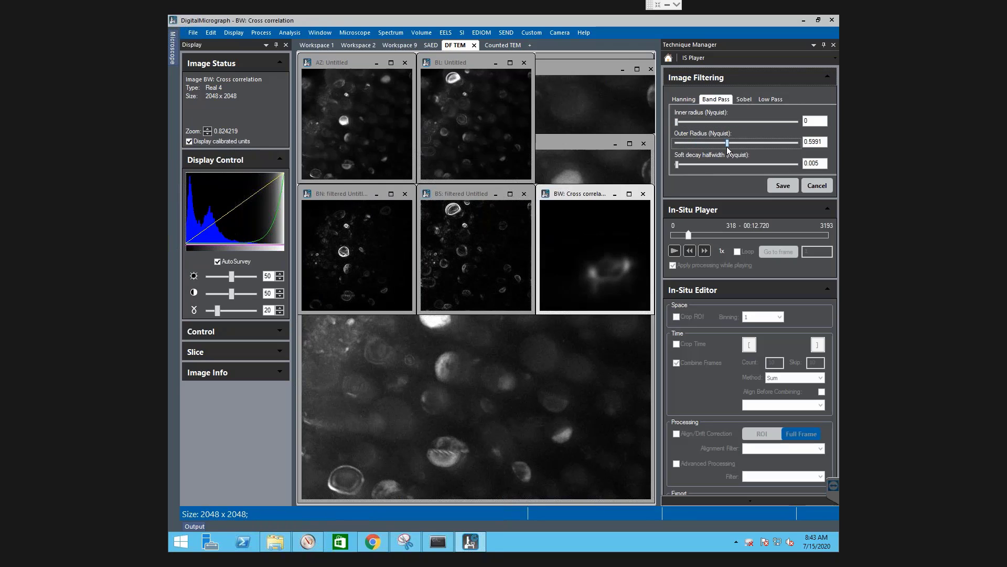
{"action": "left_click", "coordinate": [765, 100]}
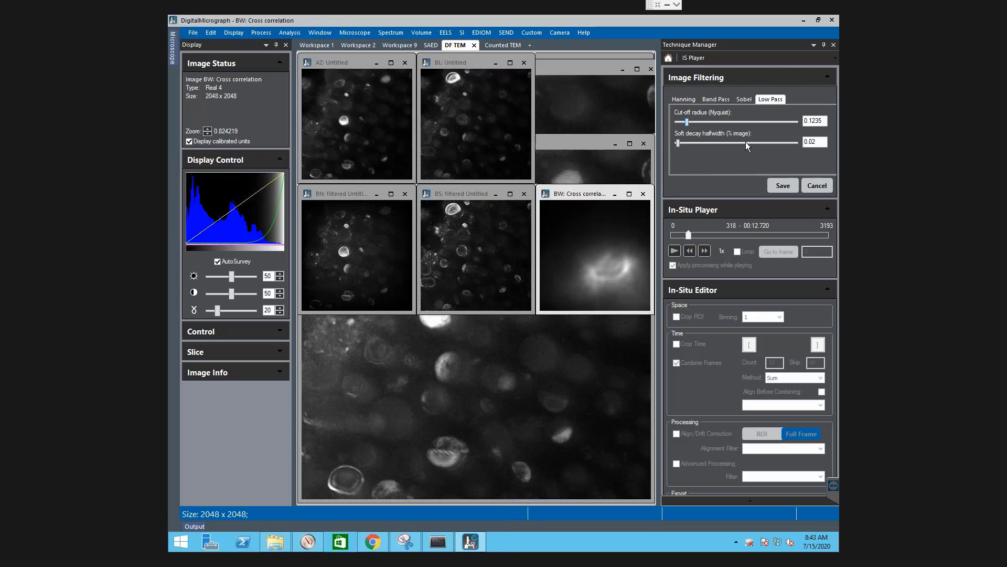
{"action": "mouse_move", "coordinate": [688, 126]}
{"action": "left_mouse_down"}
{"action": "mouse_move", "coordinate": [711, 129]}
{"action": "mouse_move", "coordinate": [683, 126]}
{"action": "left_mouse_up"}
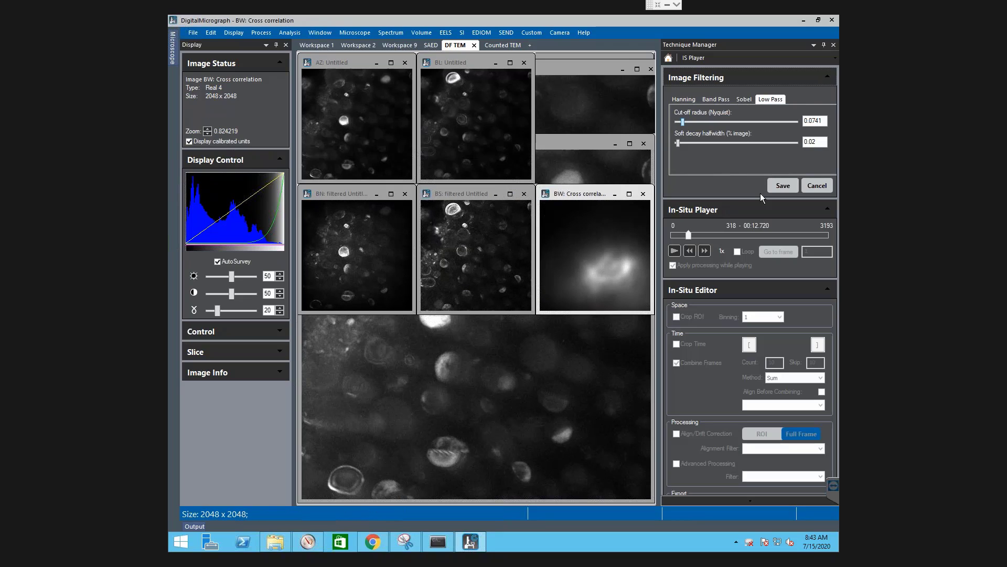
{"action": "left_click", "coordinate": [822, 186]}
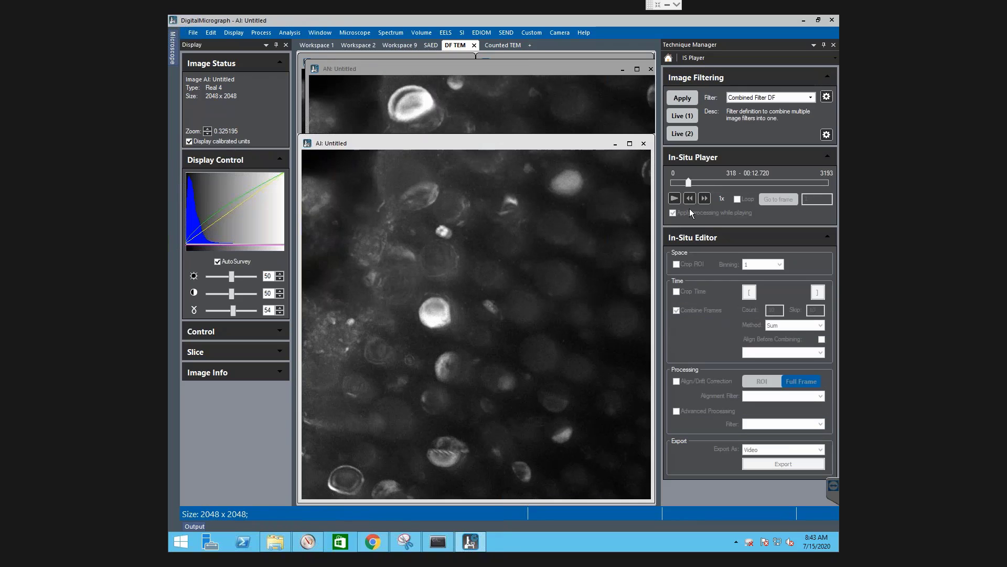
Step: Close both frame copies and turn Align/Drift Correction back on for the dark-field series
{"action": "left_click", "coordinate": [644, 144]}
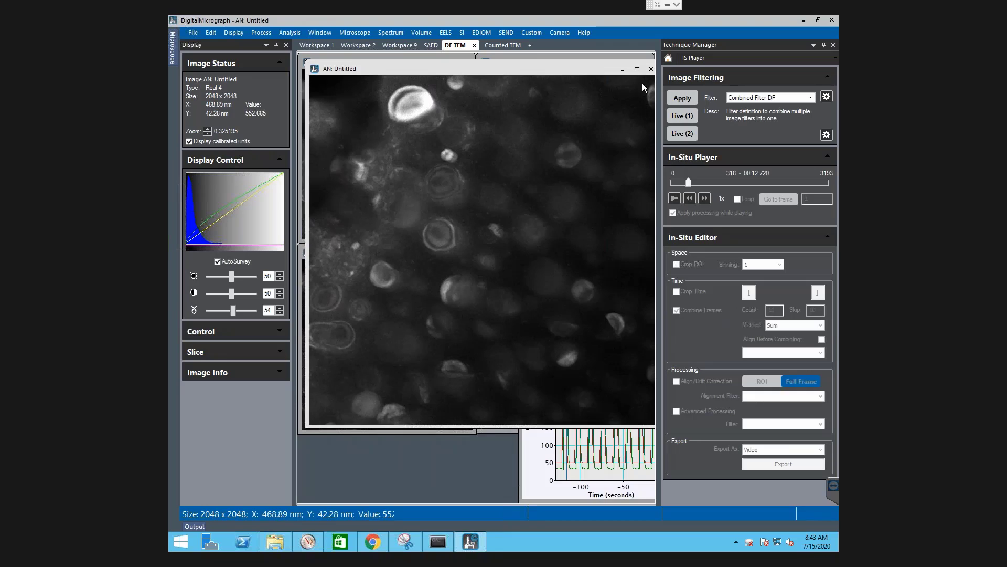
{"action": "left_click", "coordinate": [651, 70]}
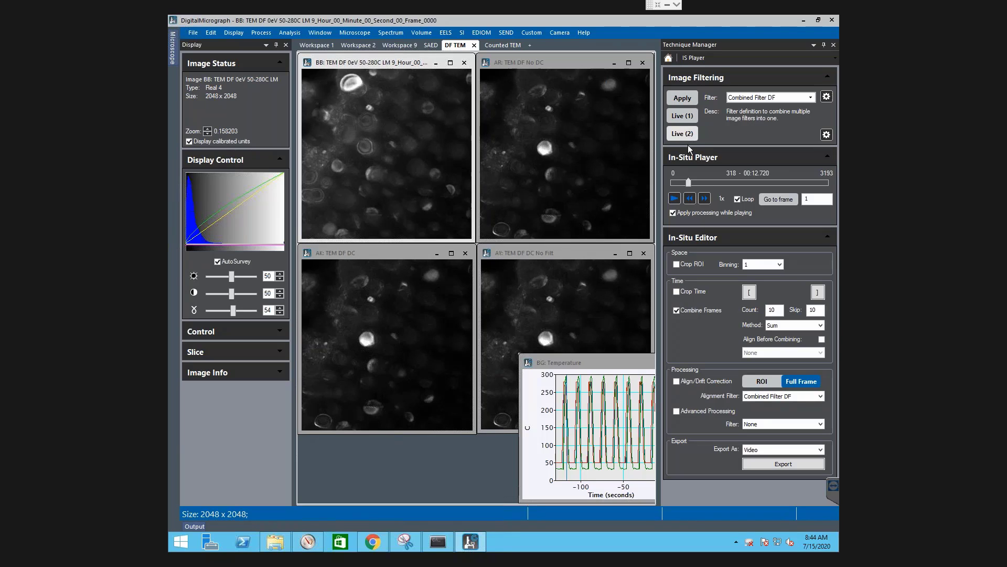
{"action": "left_click", "coordinate": [719, 386]}
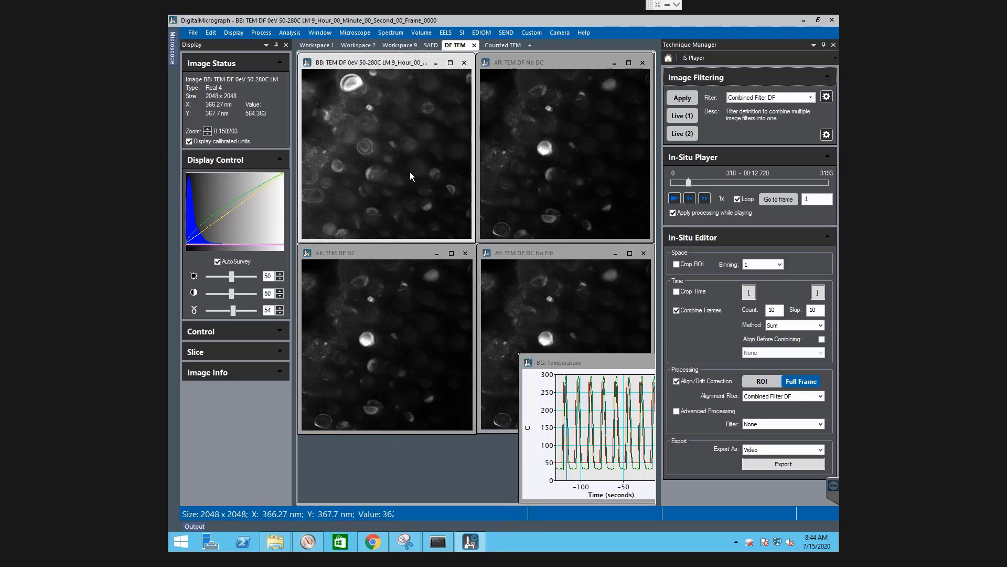
Step: Slow the dark-field series' playback to 1/4x and play it with the filtered drift correction applied
{"action": "left_click", "coordinate": [690, 200]}
{"action": "left_click", "coordinate": [690, 200]}
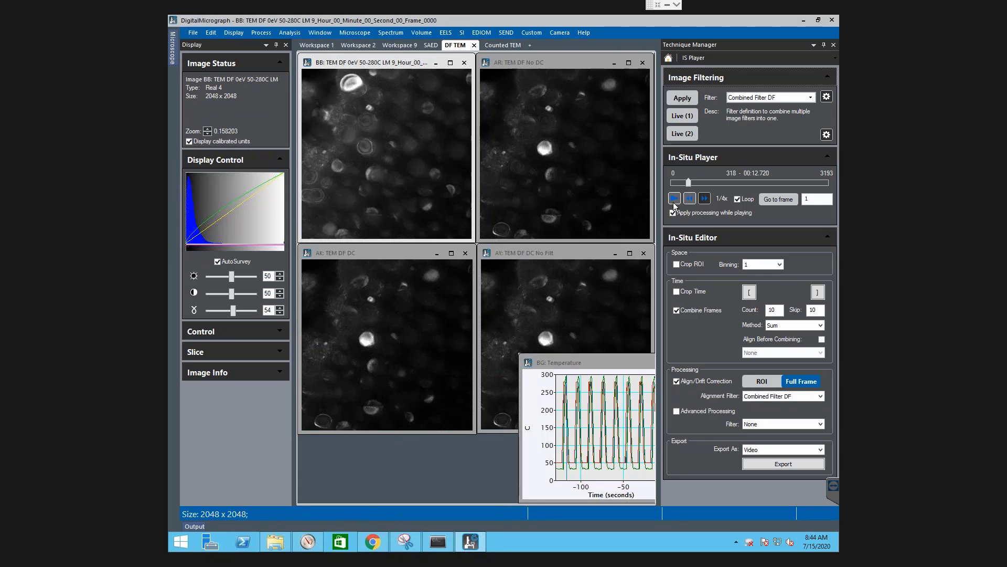
{"action": "left_click", "coordinate": [675, 204]}
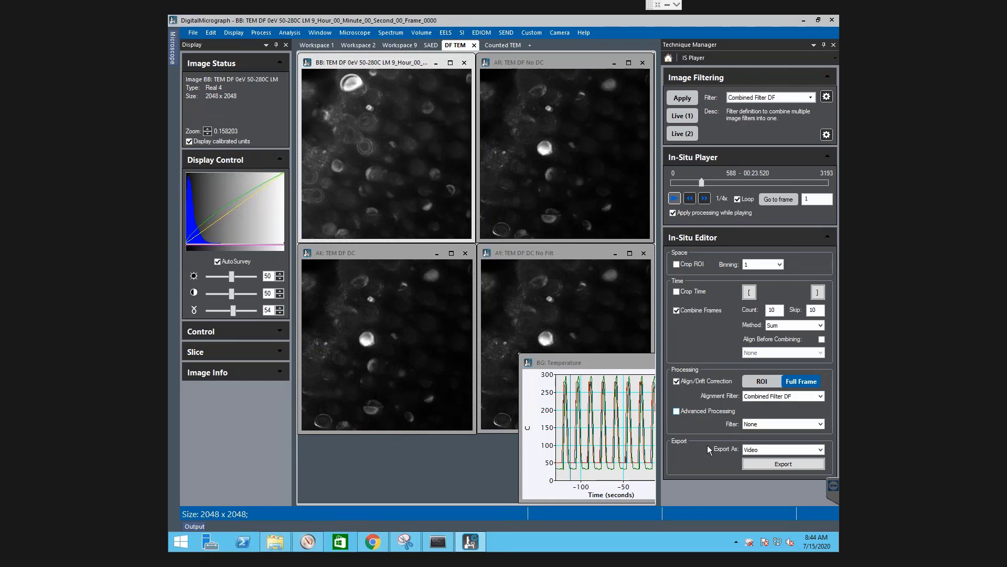
Step: Set the dark-field series to export as InSitu Dataset, start the export to "TEM DF 0eV 50-280C LM 9_export2", and cancel it while saving
{"action": "left_click", "coordinate": [779, 448]}
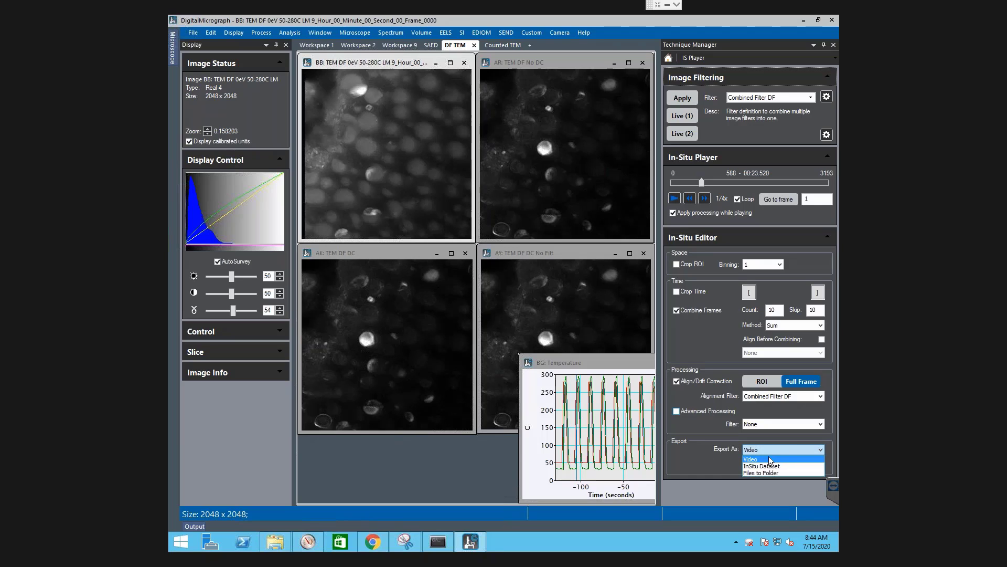
{"action": "left_click", "coordinate": [768, 467]}
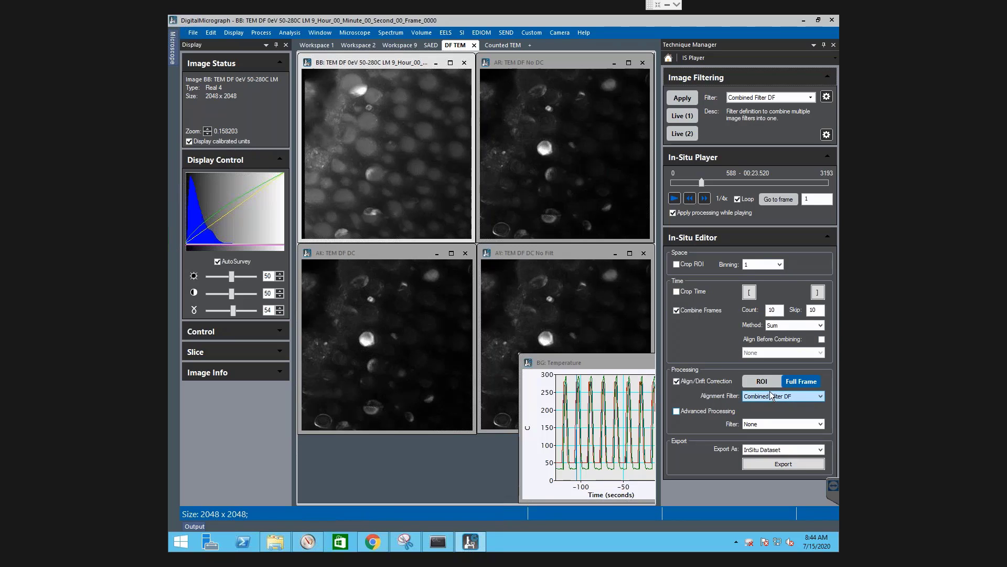
{"action": "left_click", "coordinate": [773, 464]}
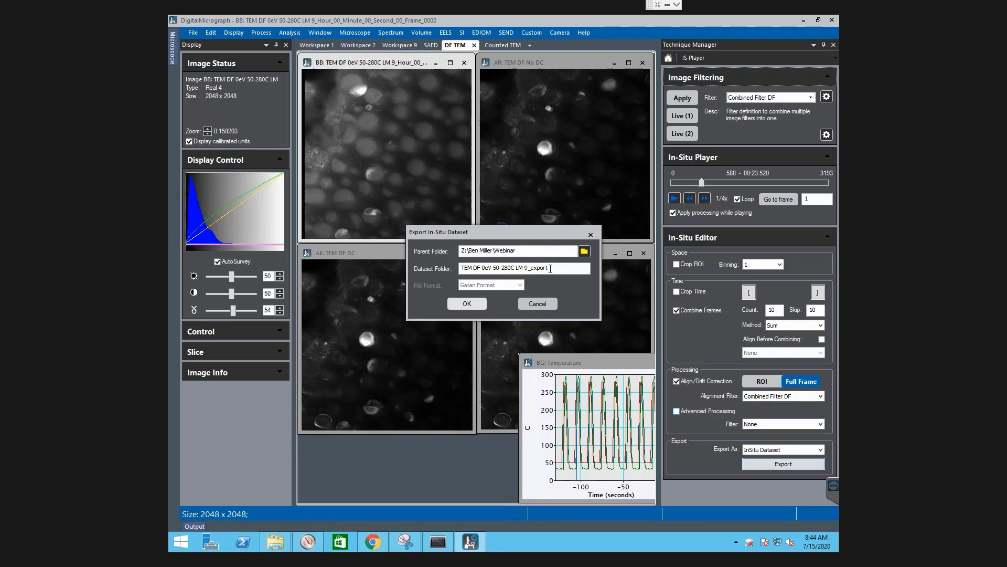
{"action": "left_click", "coordinate": [568, 271]}
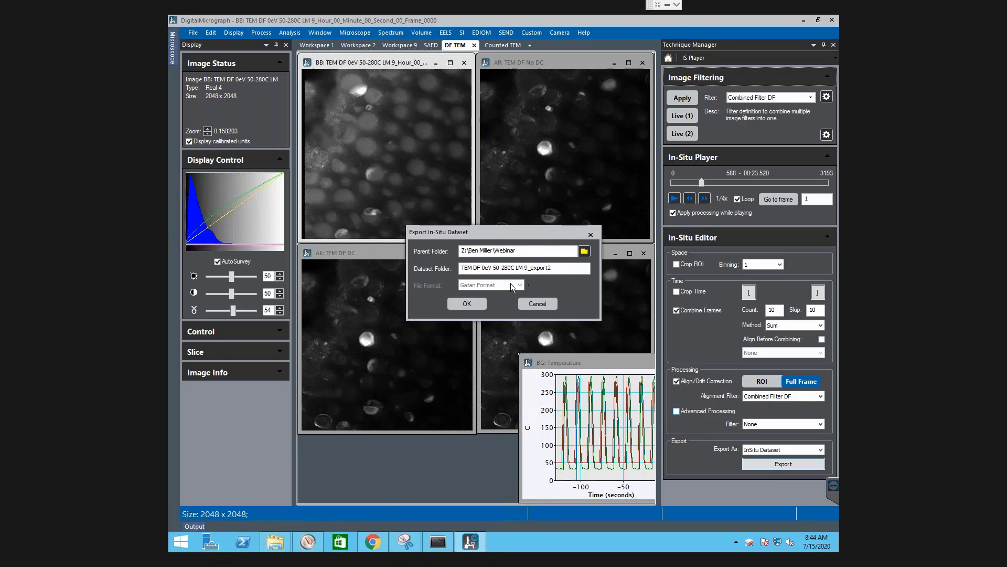
{"action": "left_click", "coordinate": [467, 304]}
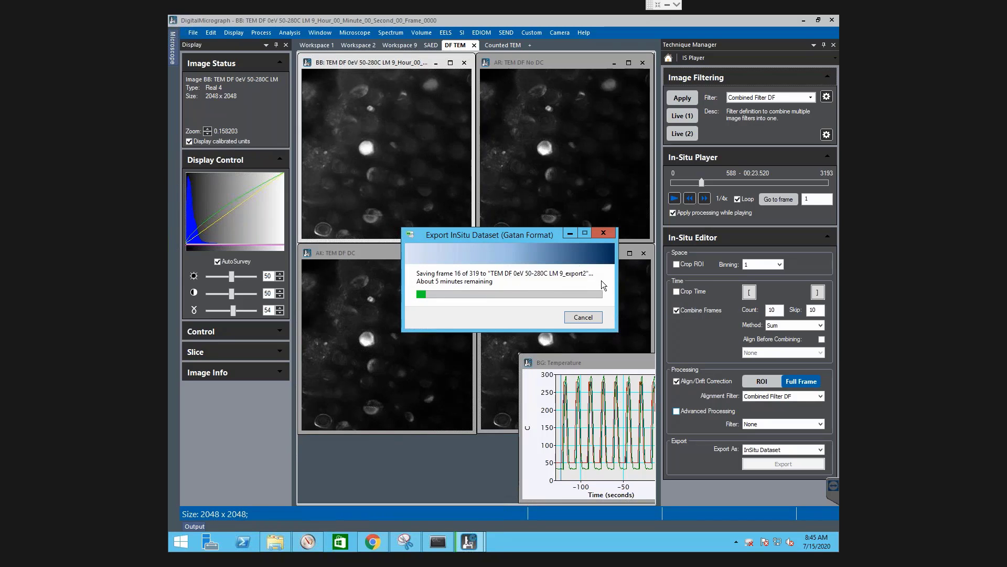
{"action": "left_click", "coordinate": [582, 318]}
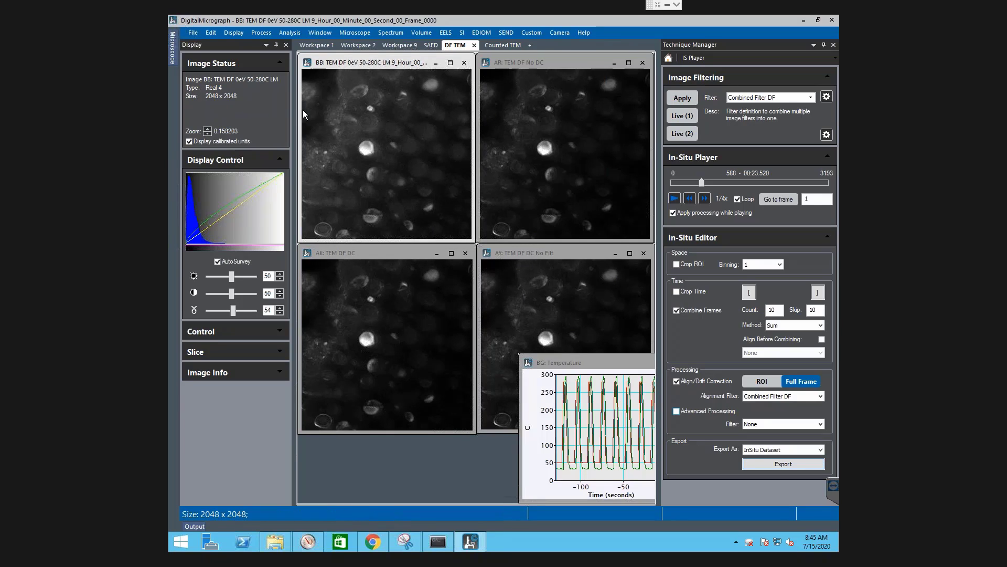
Step: Play the processed dark-field series without drift correction (TEM DF No DC) at 8x and examine its particles up close
{"action": "left_click", "coordinate": [413, 331]}
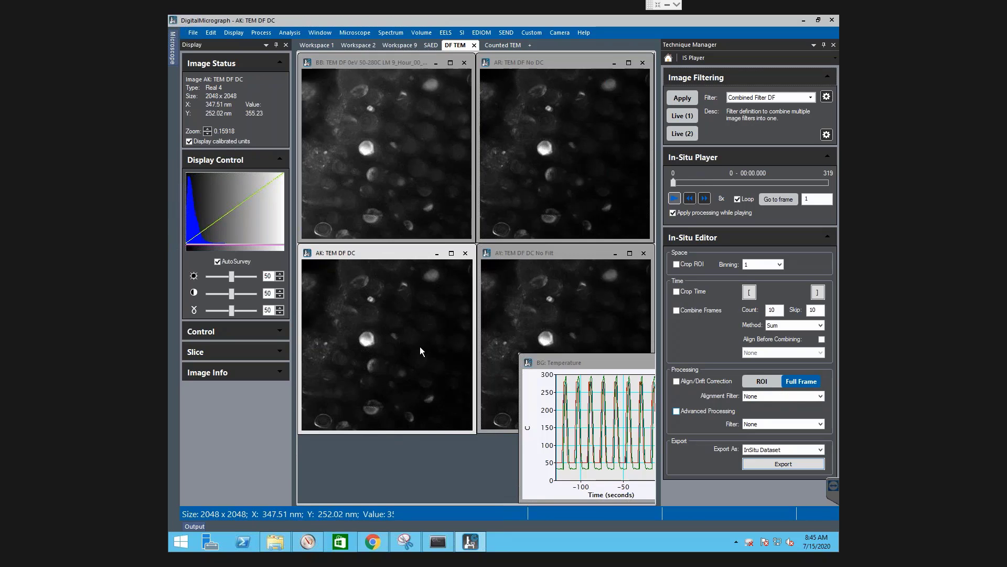
{"action": "left_click", "coordinate": [514, 185]}
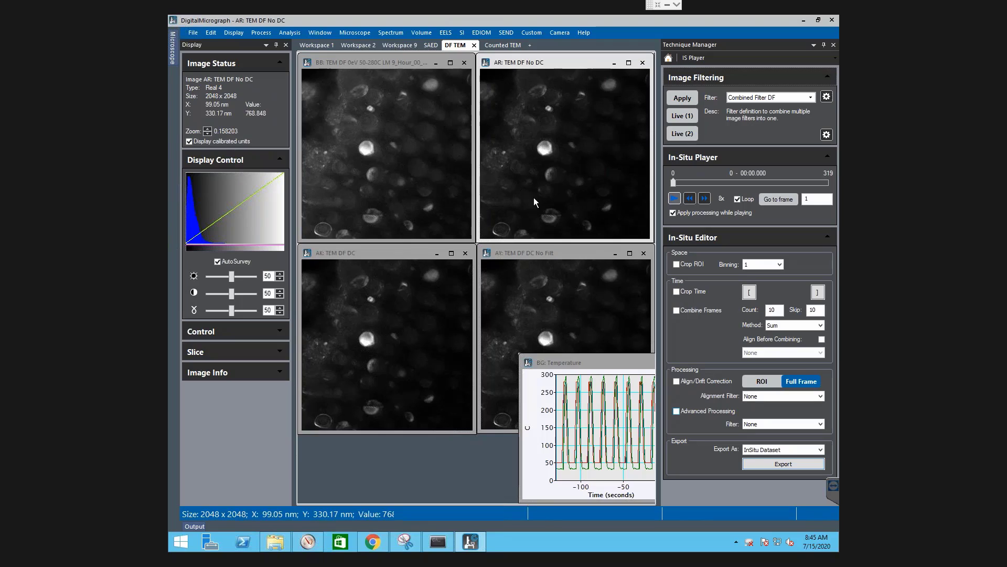
{"action": "left_click", "coordinate": [703, 200]}
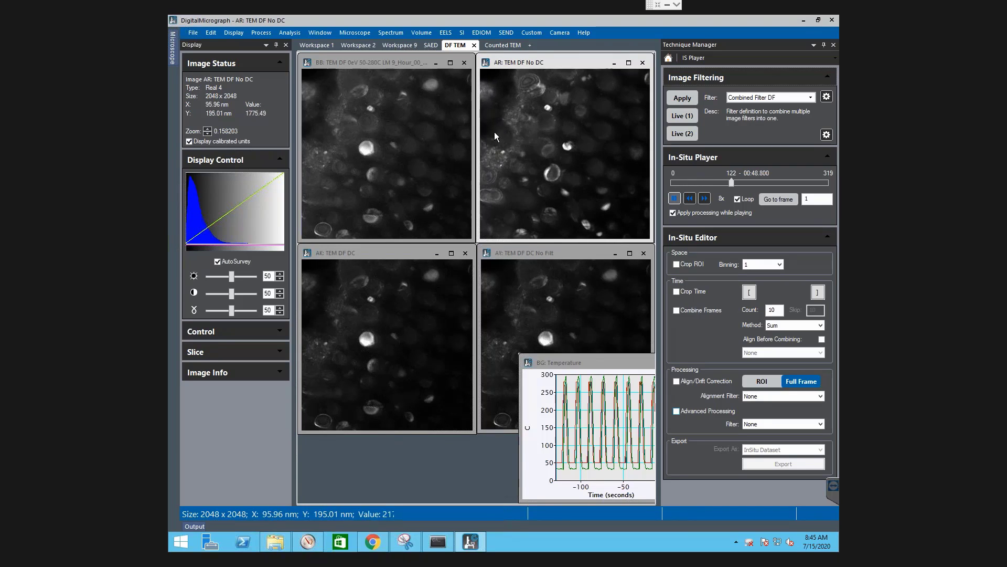
{"action": "scroll", "coordinate": [492, 154], "scroll_direction": "up", "scroll_amount": 3}
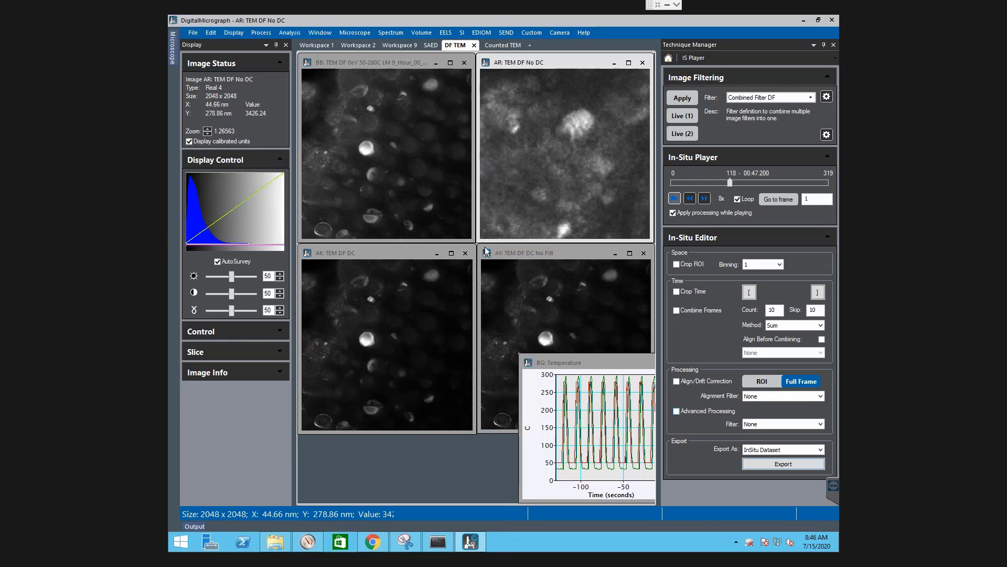
Step: Play the series drift-corrected without a filter (TEM DF DC No Filt) and check how steady the magnified particles stay
{"action": "left_click", "coordinate": [535, 253]}
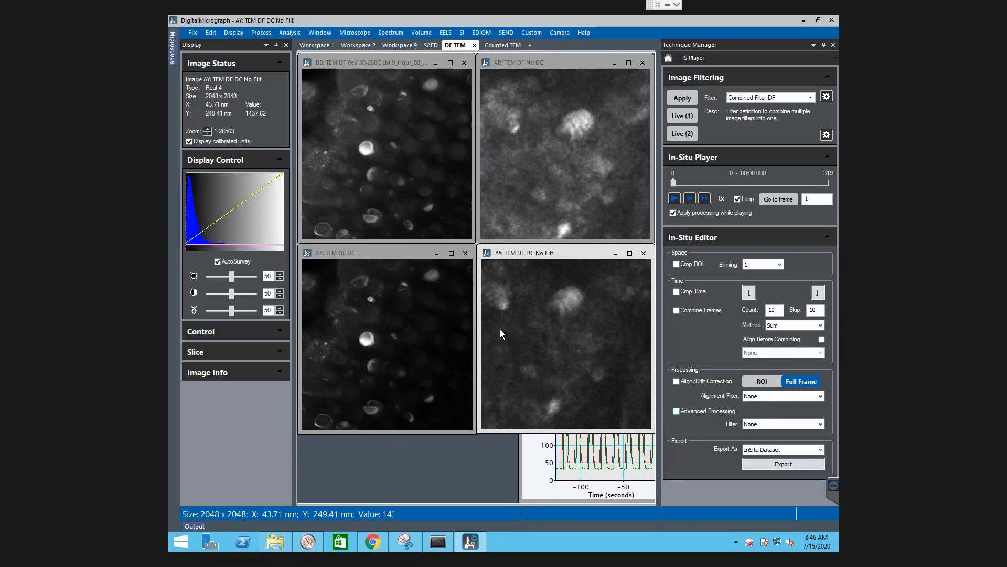
{"action": "left_click", "coordinate": [674, 199]}
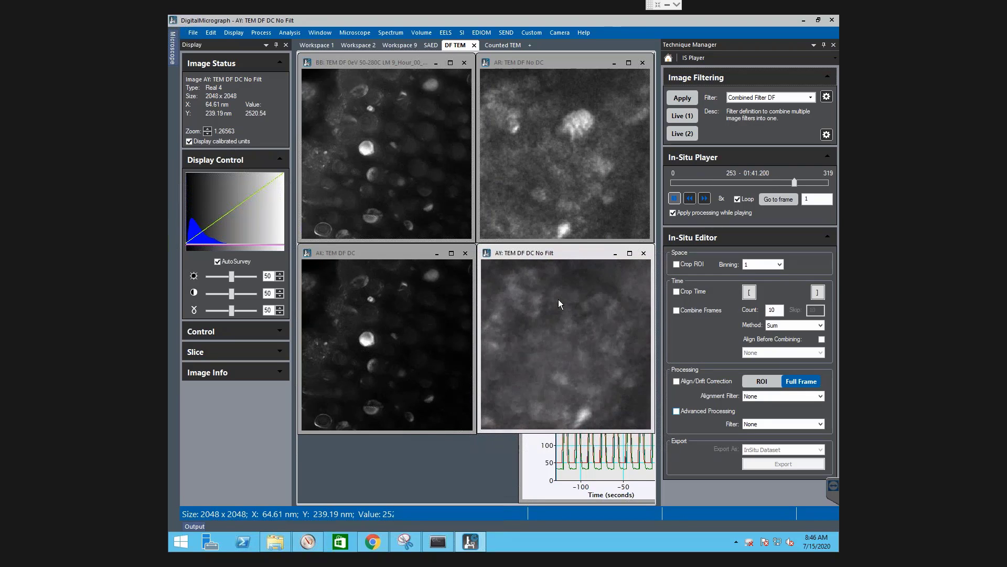
{"action": "left_click", "coordinate": [675, 202]}
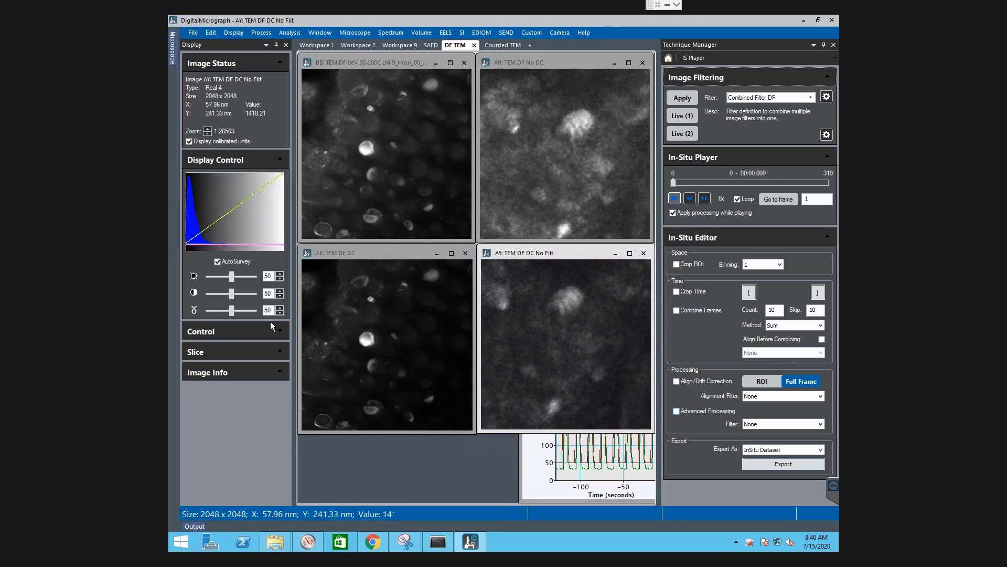
Step: Play the series drift-corrected with the filter (TEM DF DC) and examine the magnified particles for residual drift
{"action": "left_click", "coordinate": [321, 351]}
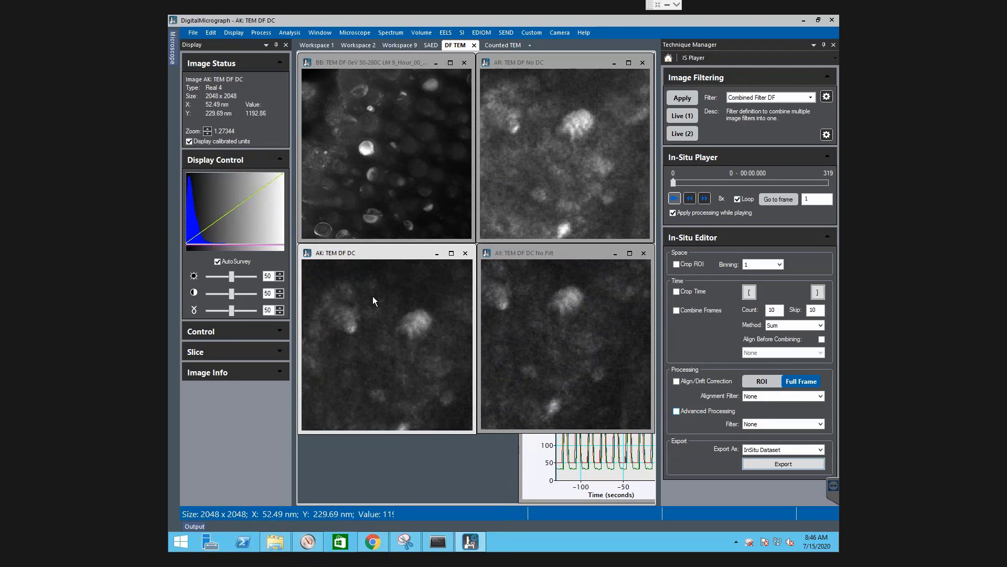
{"action": "left_click", "coordinate": [675, 199]}
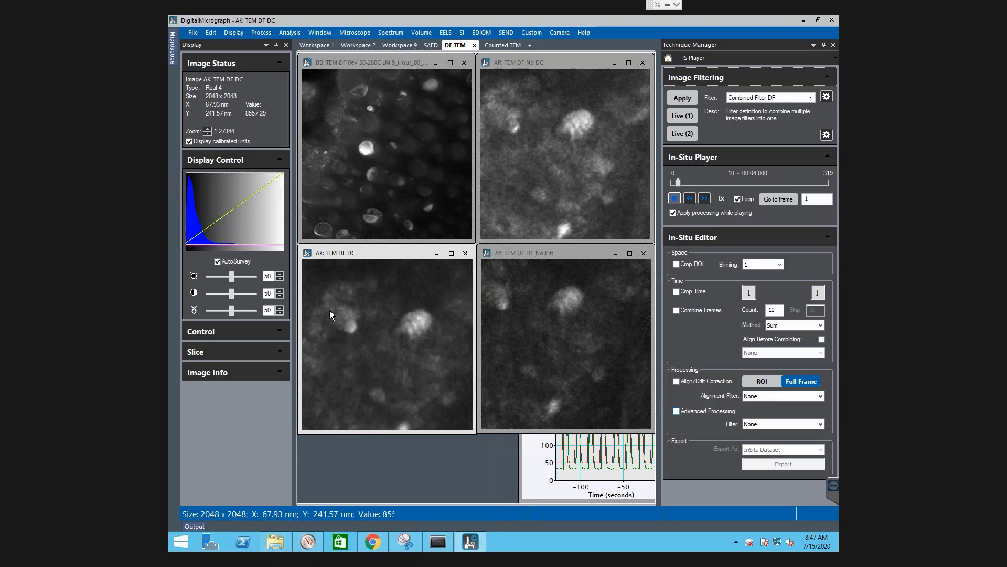
{"action": "left_click", "coordinate": [679, 199]}
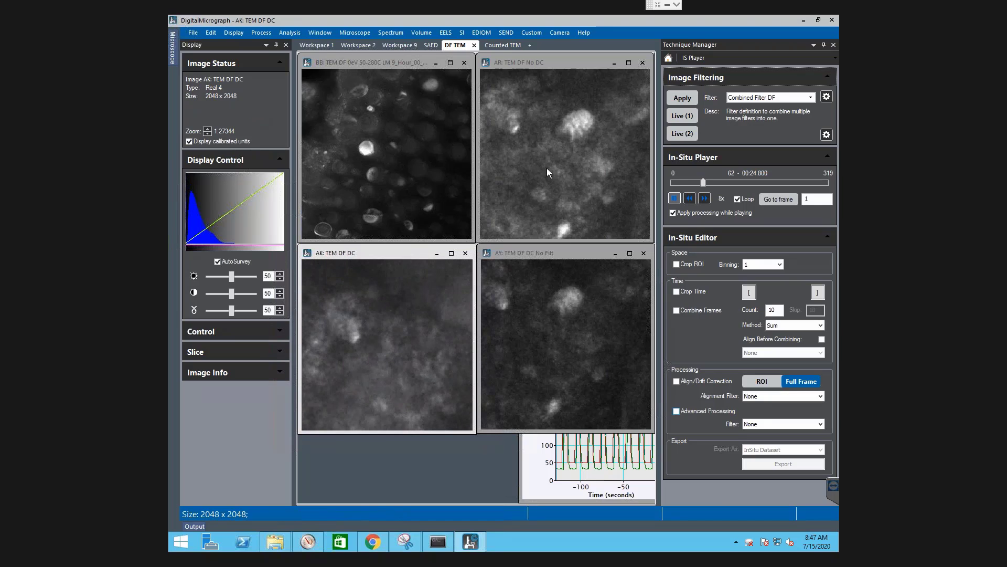
Step: Replay the uncorrected series (TEM DF No DC) for comparison, and scrub it back to frame 250 and frame 186
{"action": "left_click", "coordinate": [675, 199]}
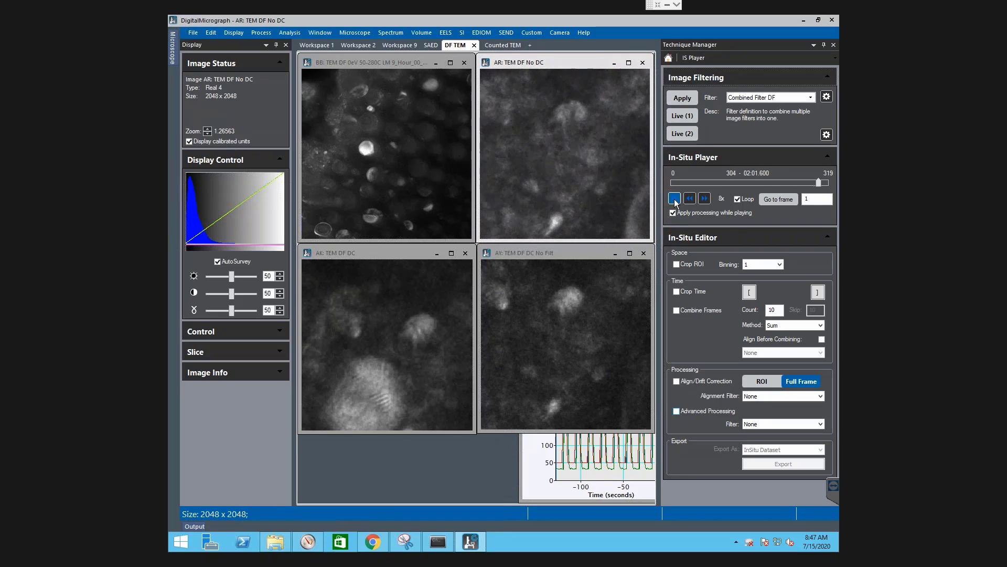
{"action": "left_click", "coordinate": [674, 199]}
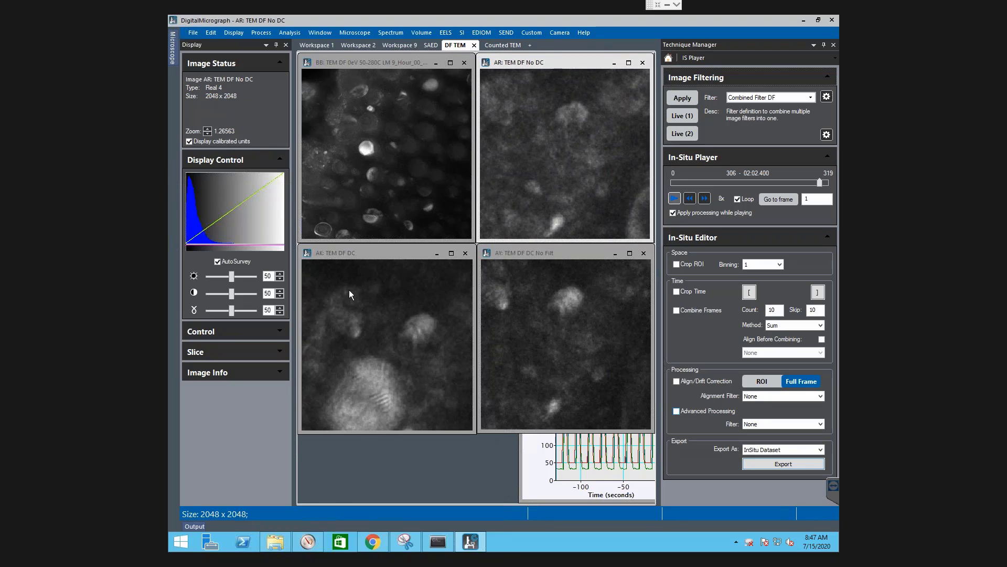
{"action": "left_click", "coordinate": [413, 159]}
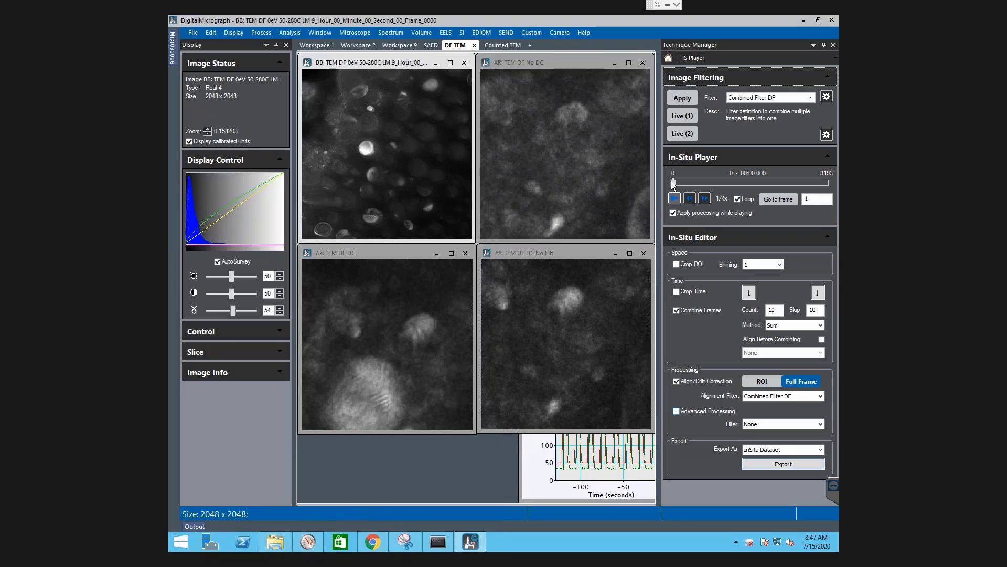
{"action": "left_click", "coordinate": [571, 185]}
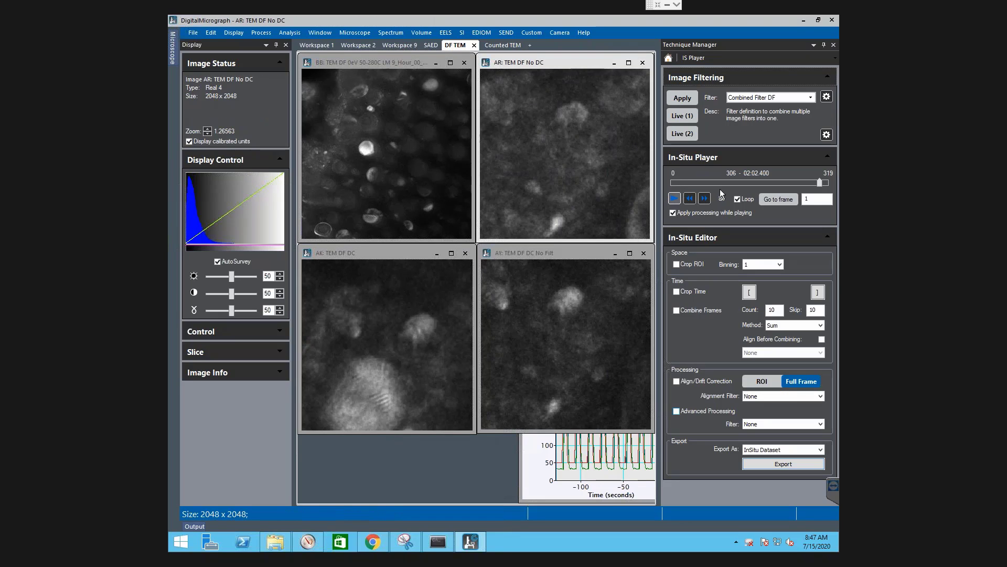
{"action": "left_click_drag", "start_coordinate": [822, 184], "coordinate": [795, 181]}
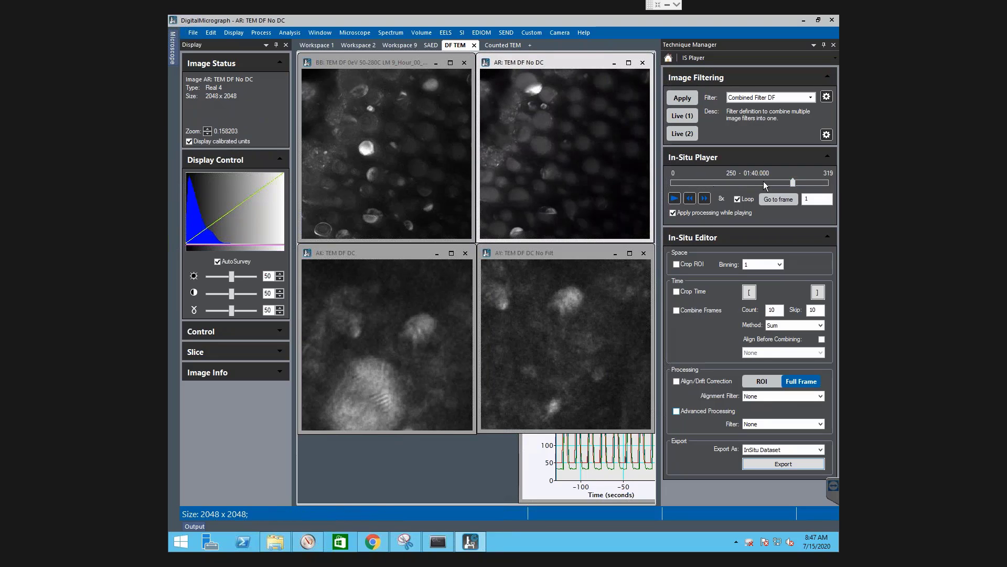
{"action": "left_click_drag", "start_coordinate": [792, 181], "coordinate": [762, 185]}
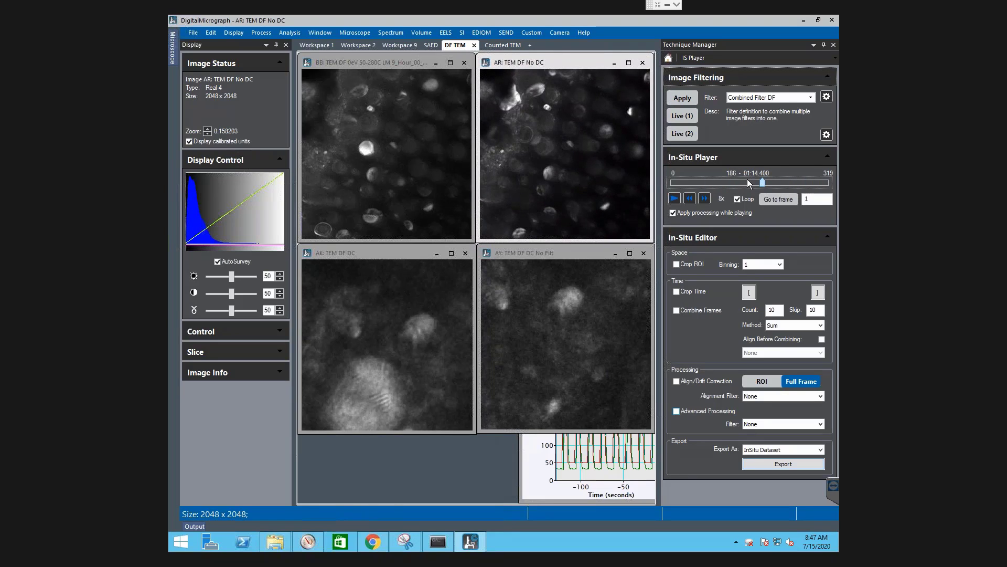
Step: Switch to the Counted TEM workspace and play the raw Dataset2 series up to about frame 301
{"action": "left_click", "coordinate": [499, 46]}
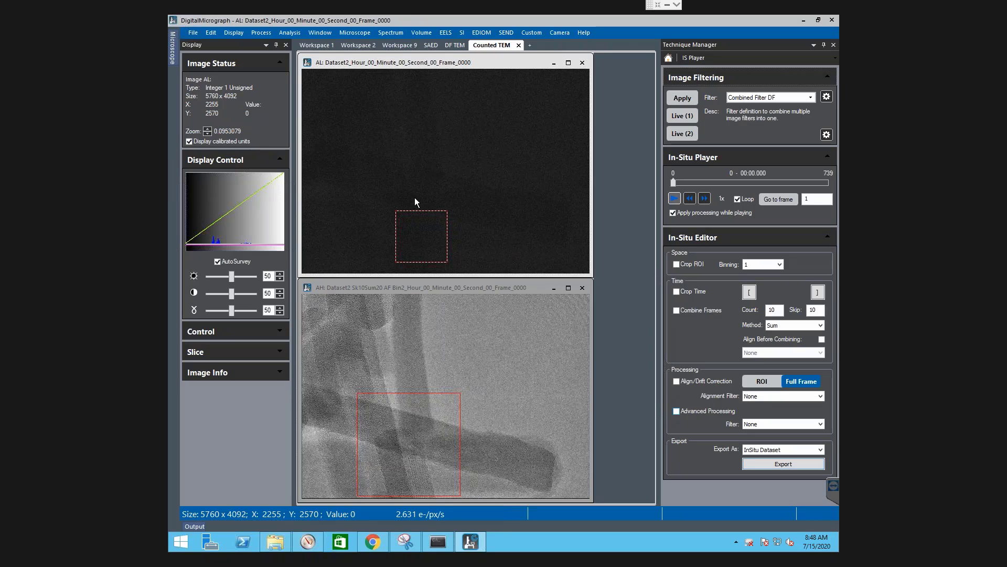
{"action": "left_click", "coordinate": [677, 202]}
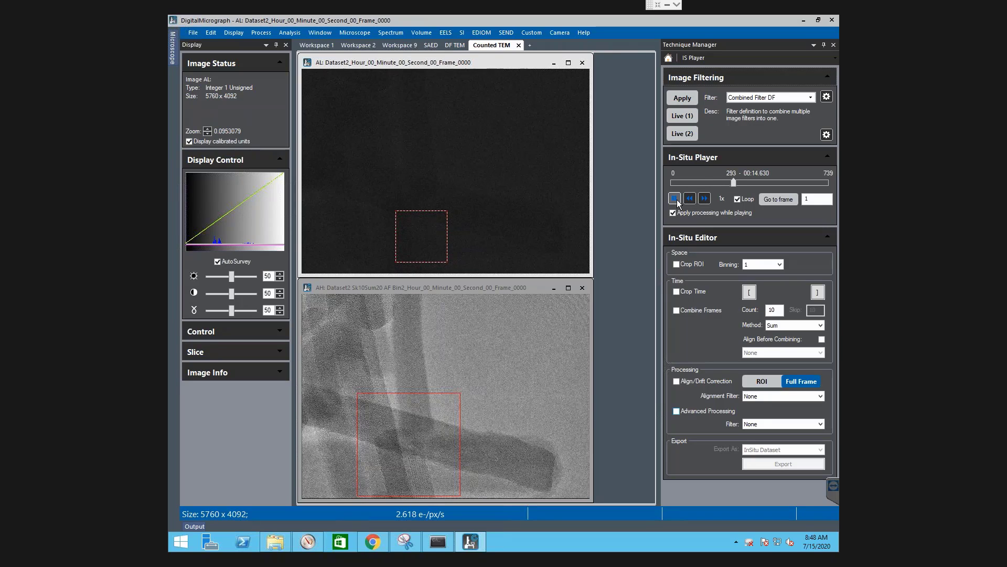
{"action": "left_click", "coordinate": [676, 200]}
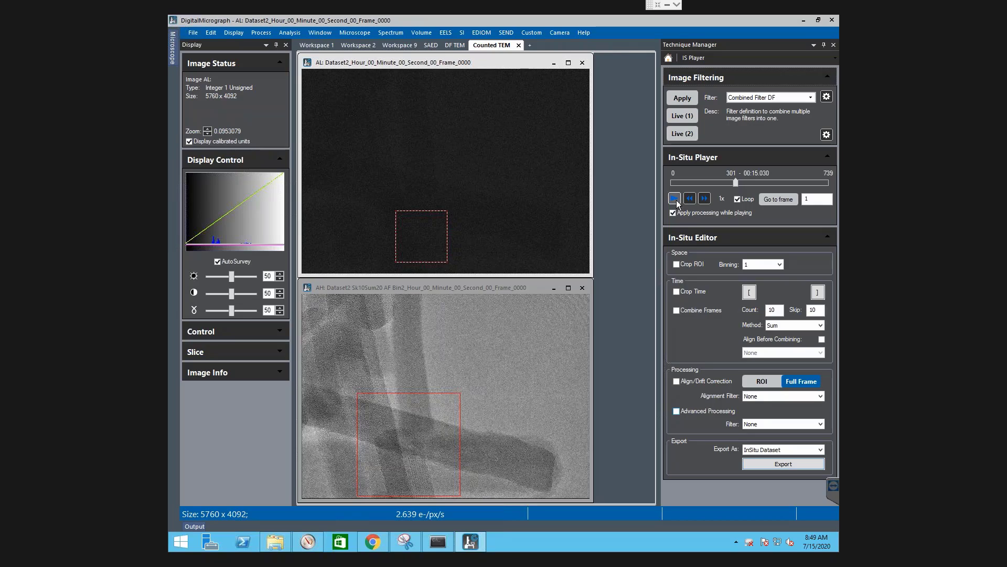
Step: Turn on Combine Frames for Dataset2 with a count of 20 using the Sum method, and play the summed series briefly
{"action": "left_click", "coordinate": [704, 310]}
{"action": "left_click_drag", "start_coordinate": [778, 310], "coordinate": [711, 312]}
{"action": "type", "text": "20"}
{"action": "key", "text": "Tab"}
{"action": "left_click", "coordinate": [676, 199]}
{"action": "left_click", "coordinate": [675, 199]}
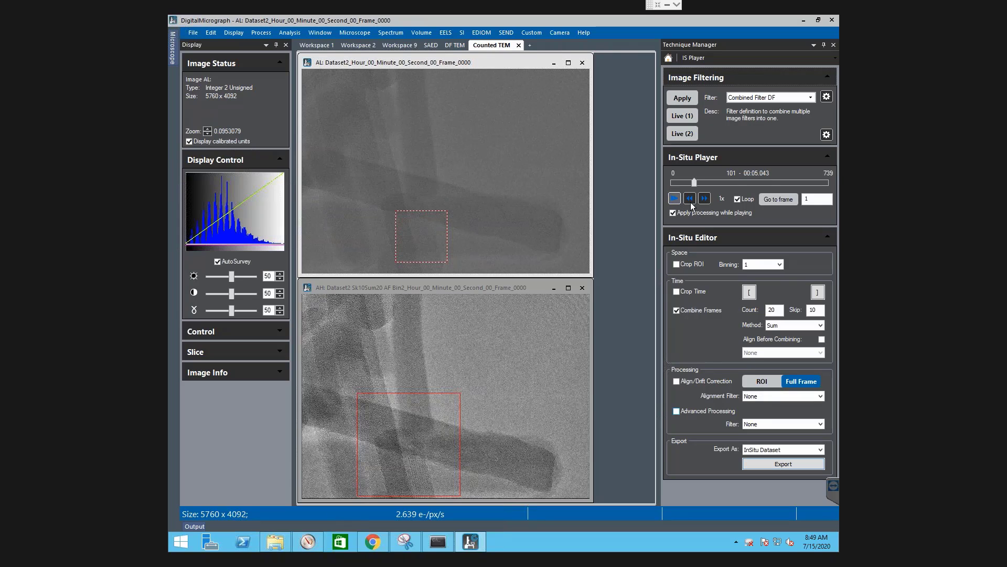
Step: Move the 1024 x 1024 ROI on Dataset2 to about X 1743, Y 2751 and create a live FFT of it beside the image
{"action": "left_click_drag", "start_coordinate": [444, 240], "coordinate": [422, 239]}
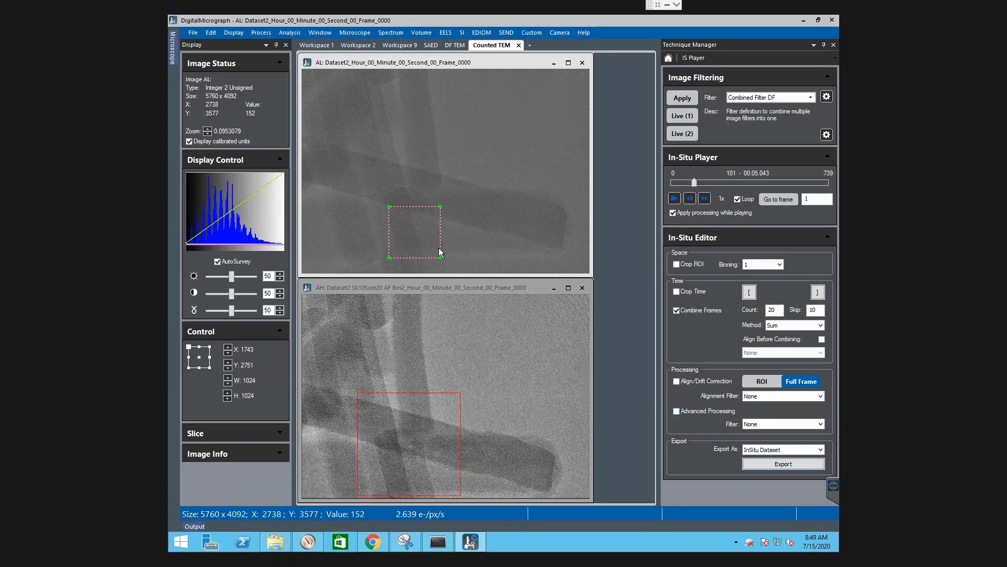
{"action": "key", "text": "ctrl+shift+f"}
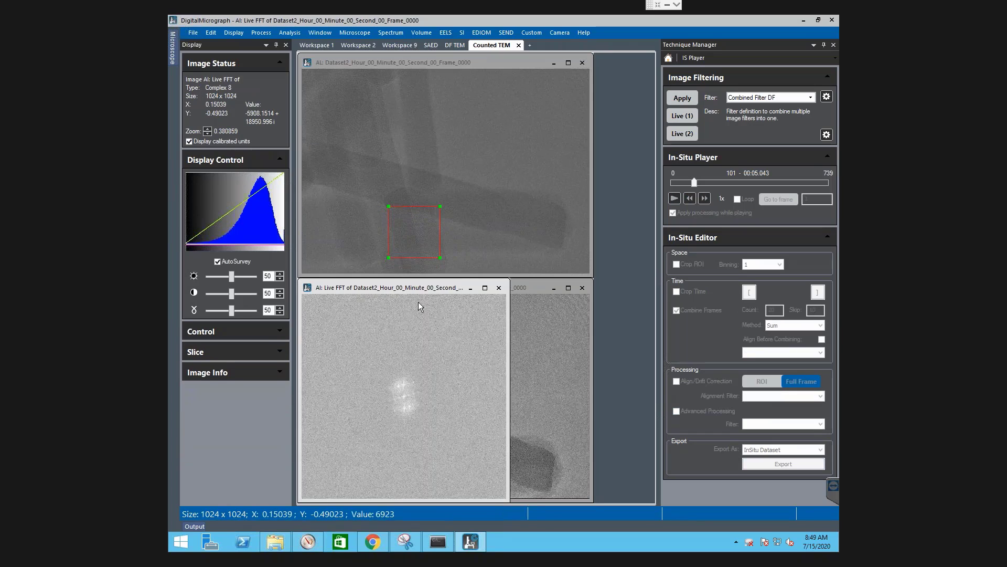
{"action": "left_click_drag", "start_coordinate": [423, 288], "coordinate": [571, 68]}
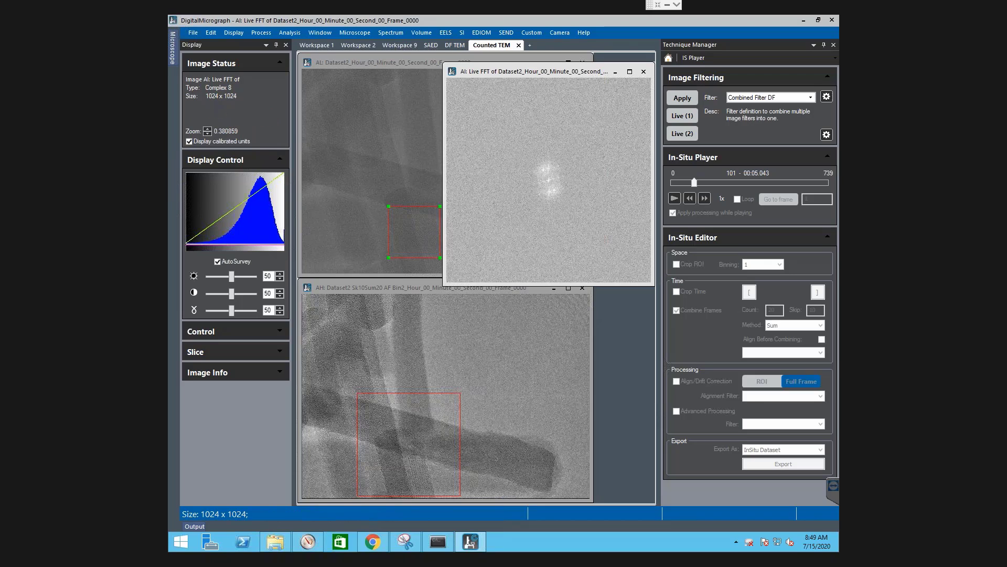
Step: Scrub Dataset2 back to frame 38 and inspect the spots in the region's live FFT
{"action": "left_click", "coordinate": [421, 176]}
{"action": "left_click_drag", "start_coordinate": [694, 184], "coordinate": [687, 182]}
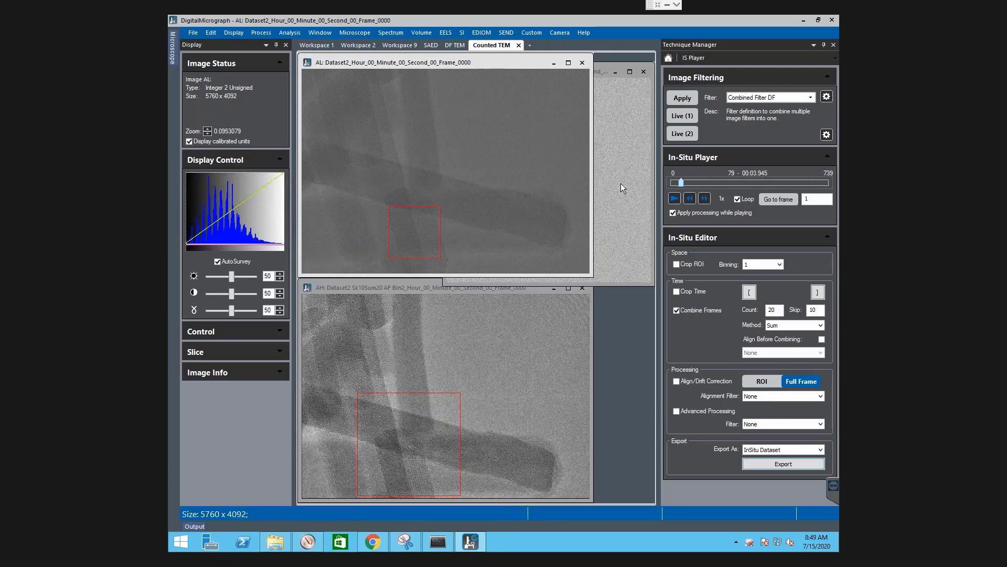
{"action": "left_click", "coordinate": [605, 212]}
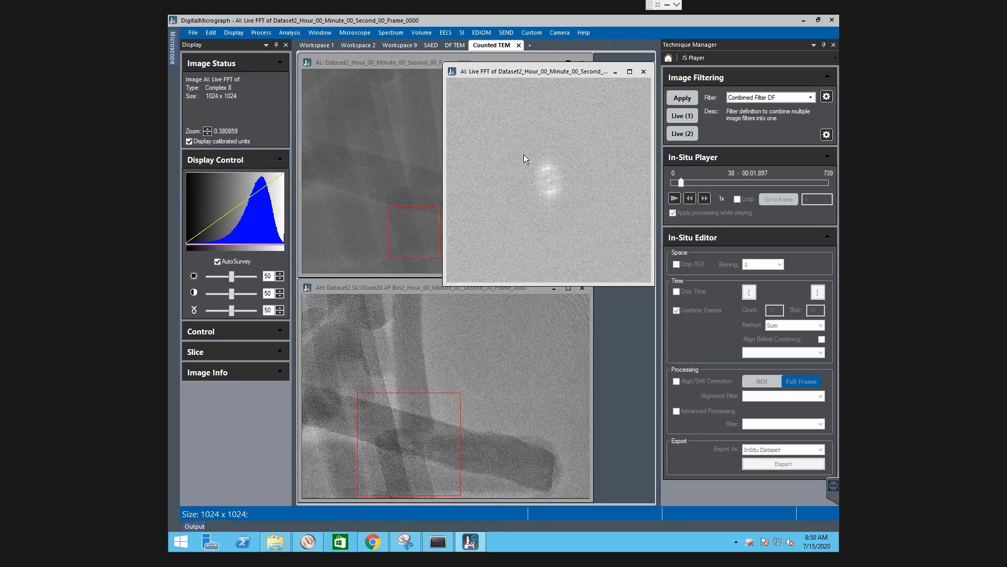
Step: Set the spatial binning of the Dataset2 series to 2
{"action": "left_click", "coordinate": [396, 139]}
{"action": "left_click", "coordinate": [771, 270]}
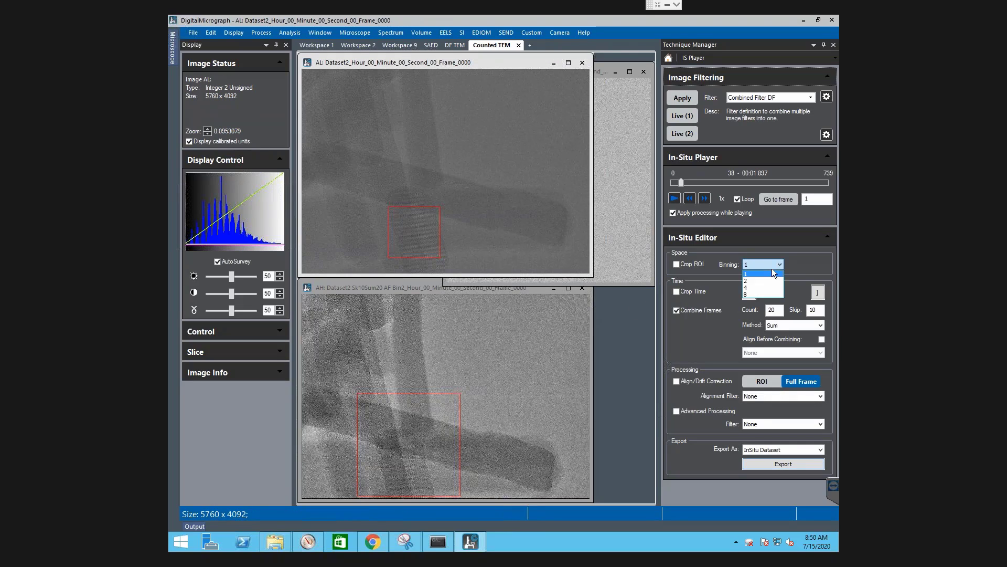
{"action": "left_click", "coordinate": [756, 282]}
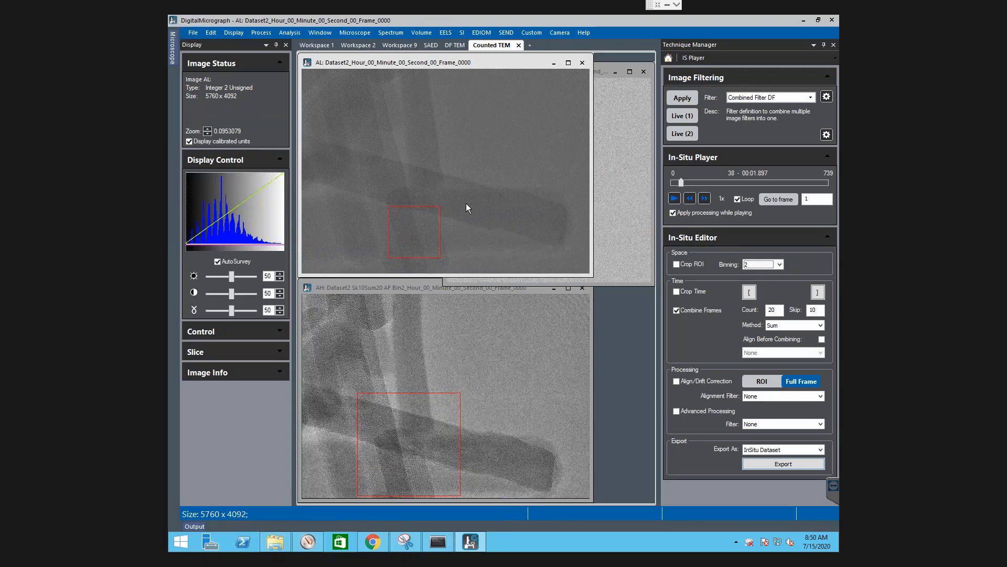
Step: Create a live FFT of the ROI on the binned image, reduce its gamma to 24, and magnify the diffraction spots
{"action": "left_click", "coordinate": [362, 139]}
{"action": "left_click", "coordinate": [355, 140]}
{"action": "key", "text": "ctrl+shift+f"}
{"action": "left_click_drag", "start_coordinate": [558, 179], "coordinate": [653, 270]}
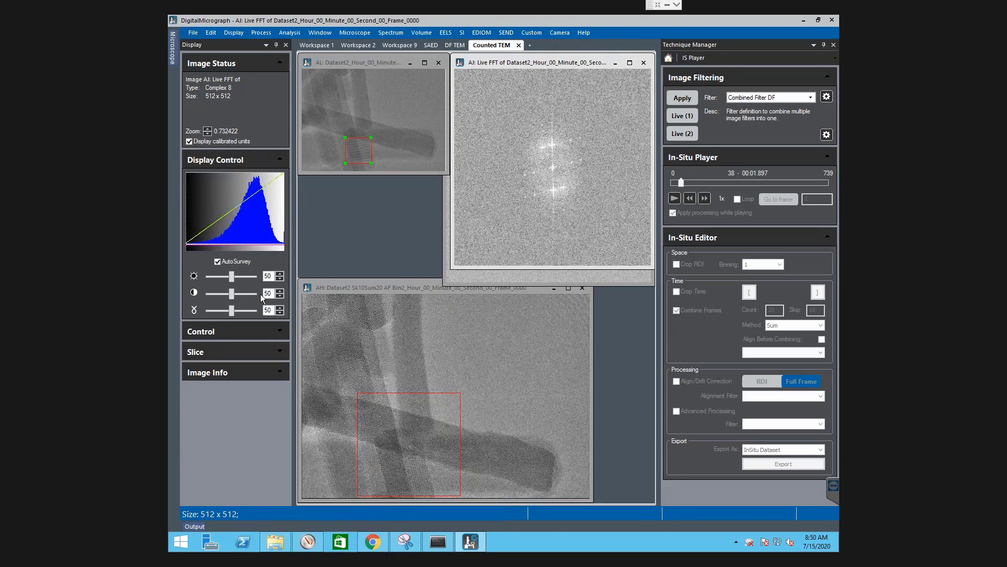
{"action": "left_click_drag", "start_coordinate": [232, 310], "coordinate": [220, 309]}
{"action": "scroll", "coordinate": [553, 121], "scroll_direction": "up", "scroll_amount": 2}
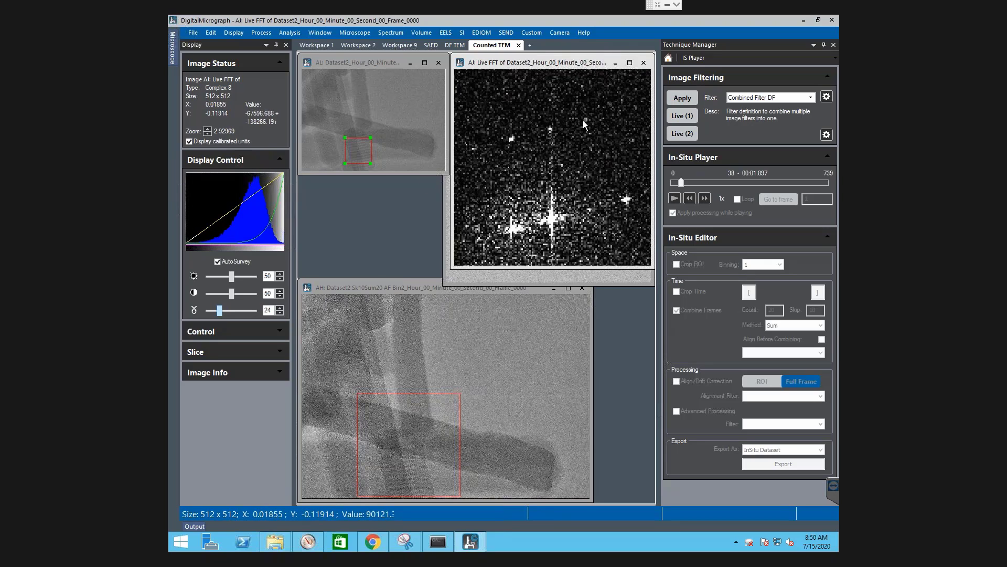
Step: Set the spatial binning of the Dataset2 series to 8
{"action": "scroll", "coordinate": [561, 166], "scroll_direction": "down", "scroll_amount": 2}
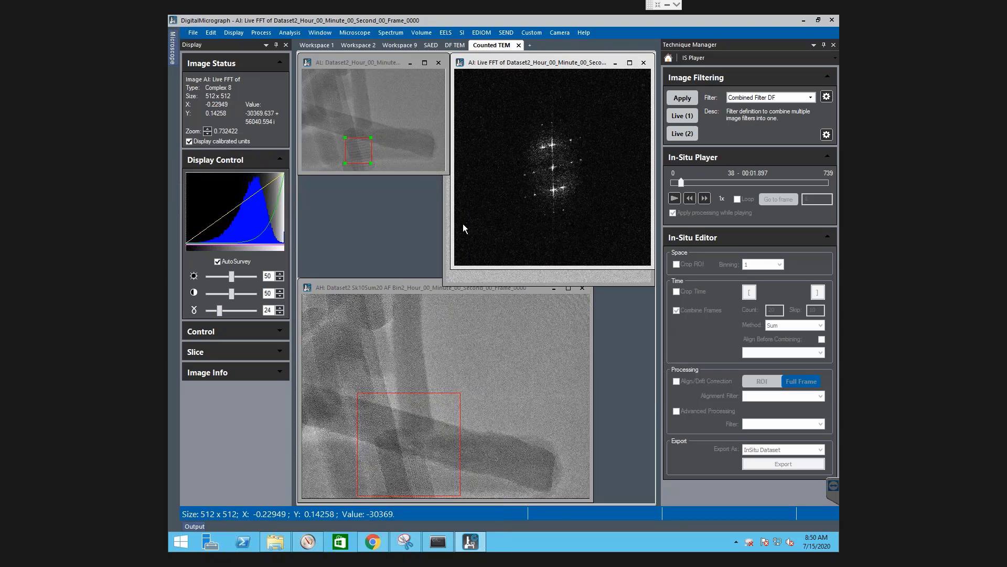
{"action": "left_click", "coordinate": [421, 150]}
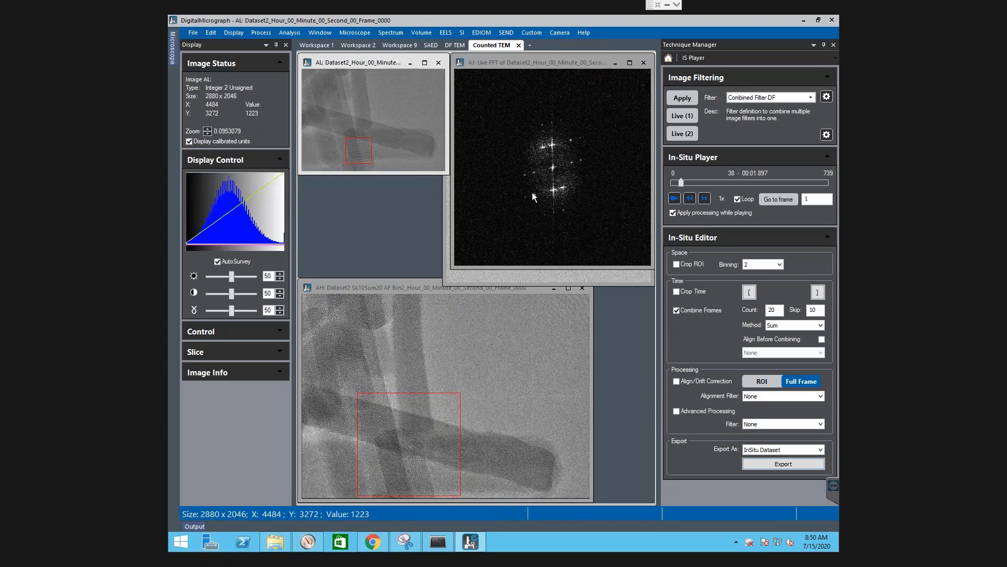
{"action": "left_click", "coordinate": [773, 266]}
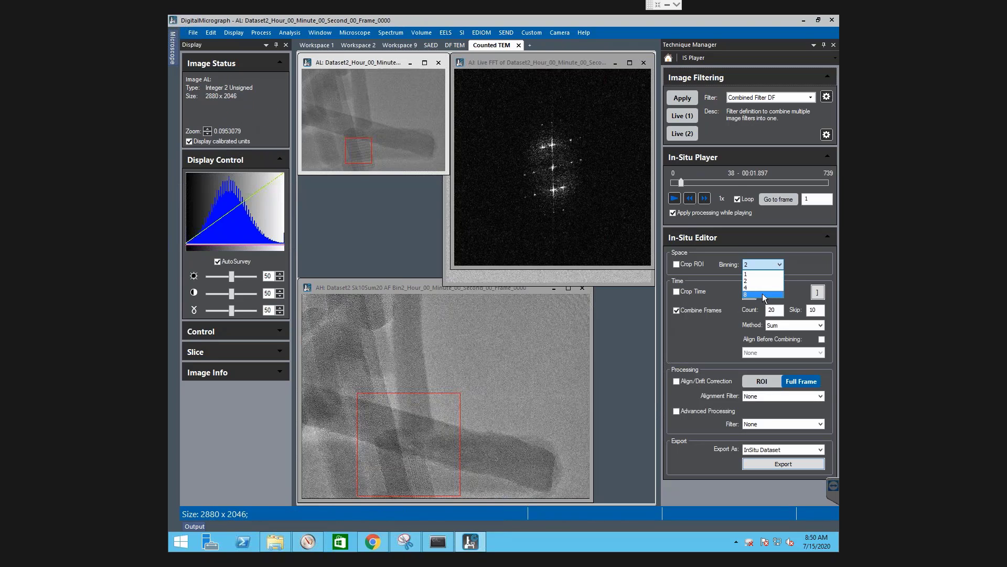
{"action": "left_click", "coordinate": [763, 294]}
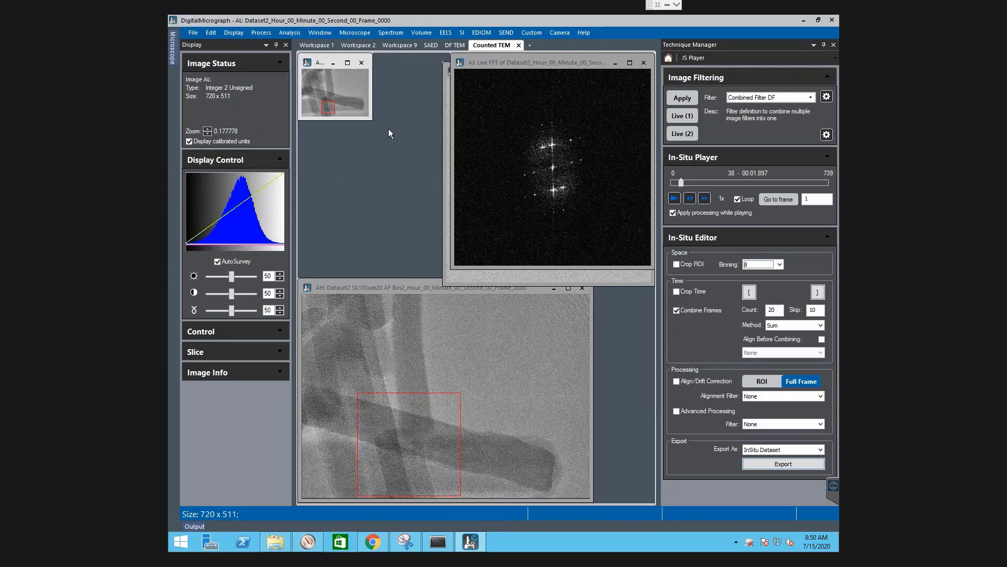
Step: Create a live FFT of the Dataset2 image and enlarge its window to inspect the diffraction spots
{"action": "left_click", "coordinate": [357, 102]}
{"action": "key", "text": "ctrl+f"}
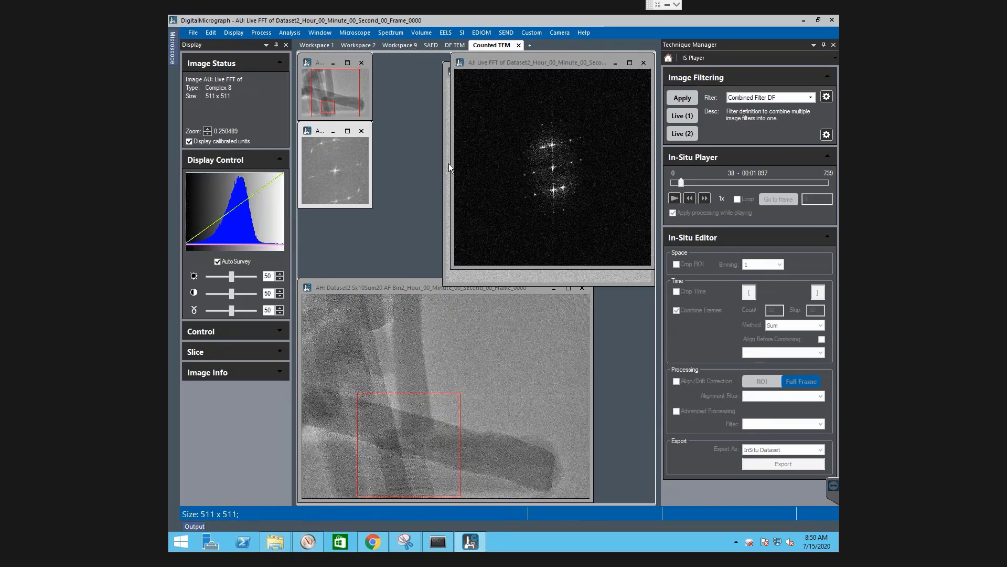
{"action": "left_click_drag", "start_coordinate": [371, 206], "coordinate": [455, 290]}
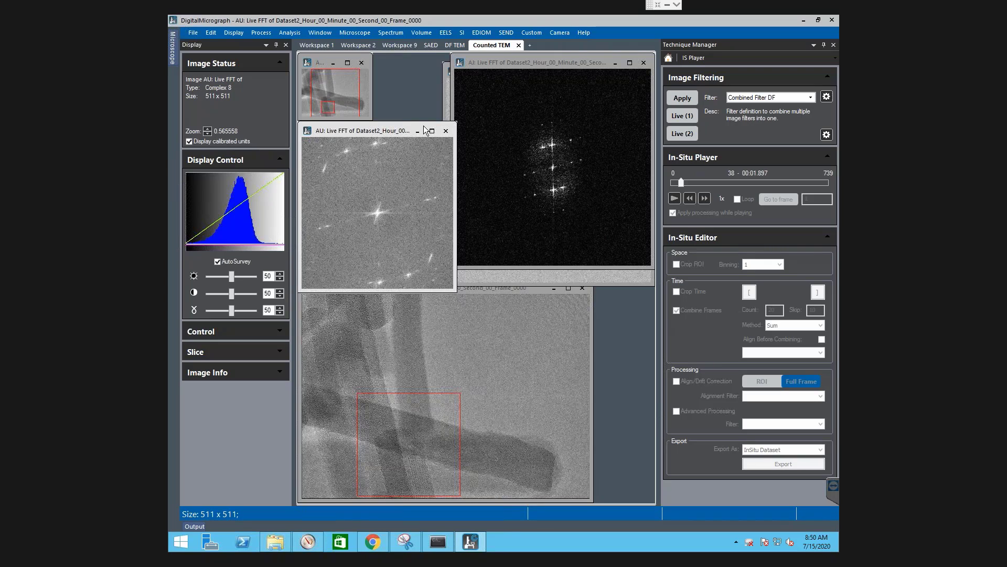
Step: Close both live FFT images and set the Dataset2 spatial binning to 2
{"action": "left_click", "coordinate": [446, 131]}
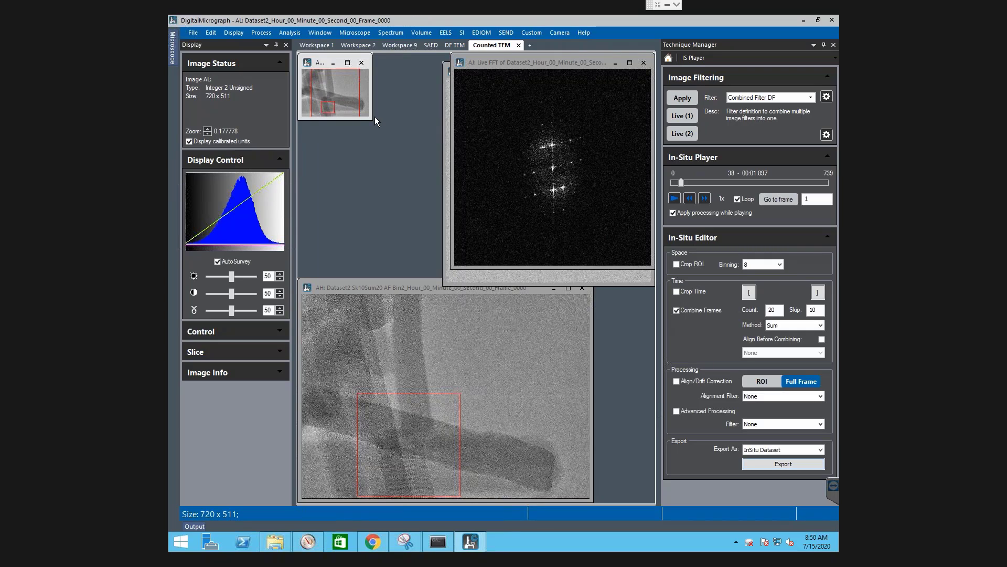
{"action": "left_click", "coordinate": [644, 62]}
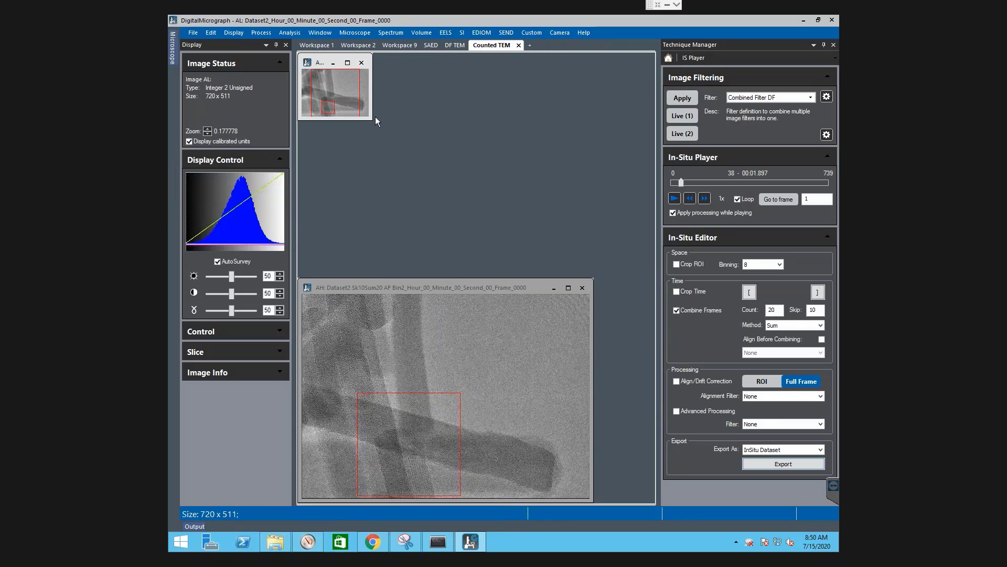
{"action": "left_click", "coordinate": [763, 265]}
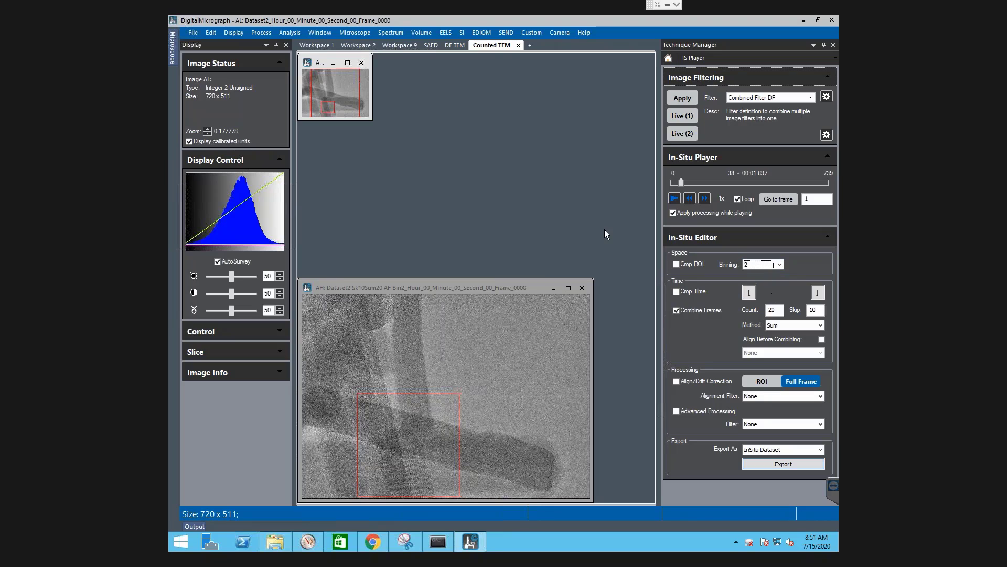
Step: Play the summed Dataset2 series, slow playback to 1/2x, and stop it at frame 368
{"action": "left_click", "coordinate": [675, 199]}
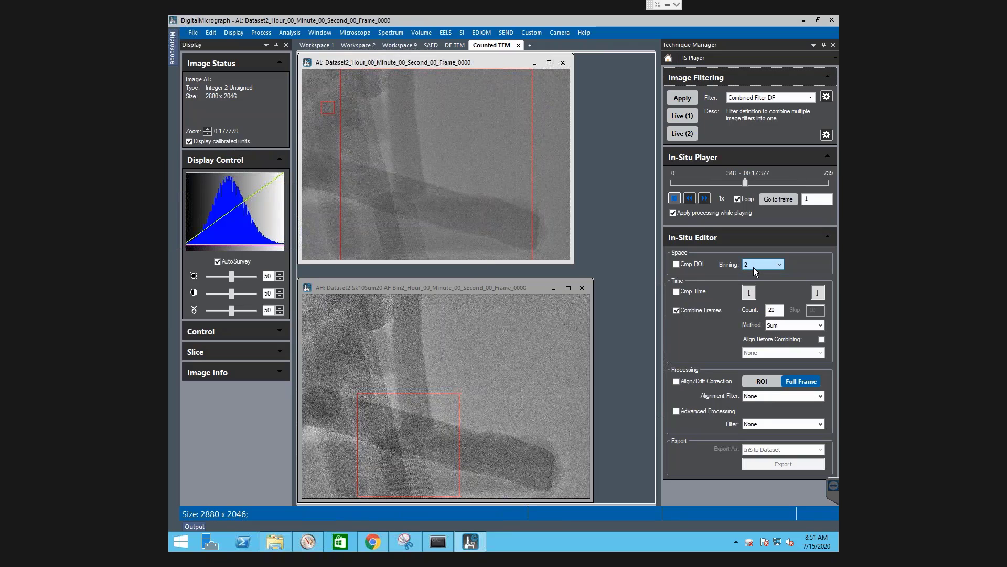
{"action": "left_click", "coordinate": [688, 200]}
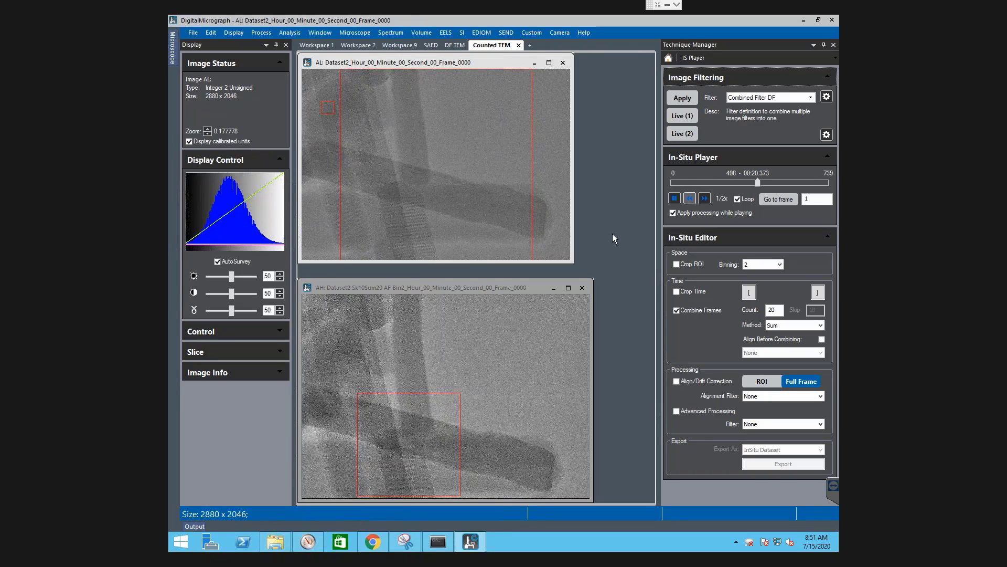
{"action": "left_click", "coordinate": [676, 201]}
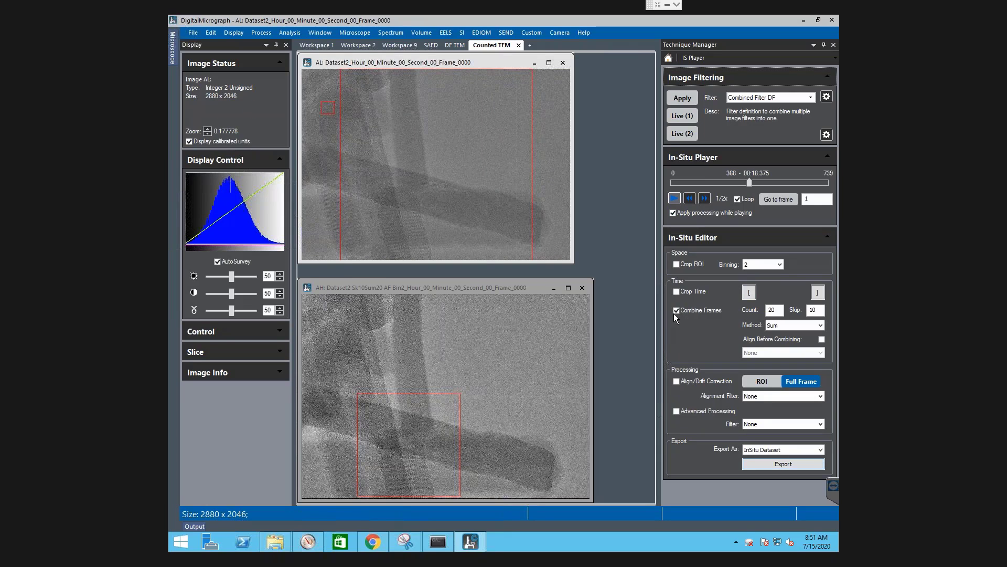
Step: Turn off Combine Frames, move Dataset2 to frame 236, and review the available combining methods
{"action": "left_click", "coordinate": [696, 310]}
{"action": "left_click_drag", "start_coordinate": [750, 182], "coordinate": [723, 182]}
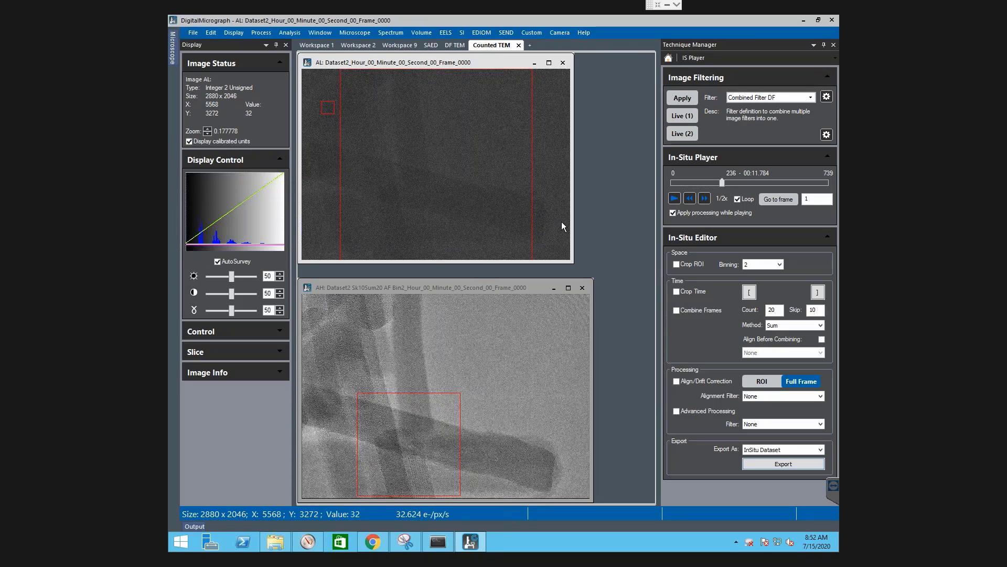
{"action": "left_click", "coordinate": [797, 326]}
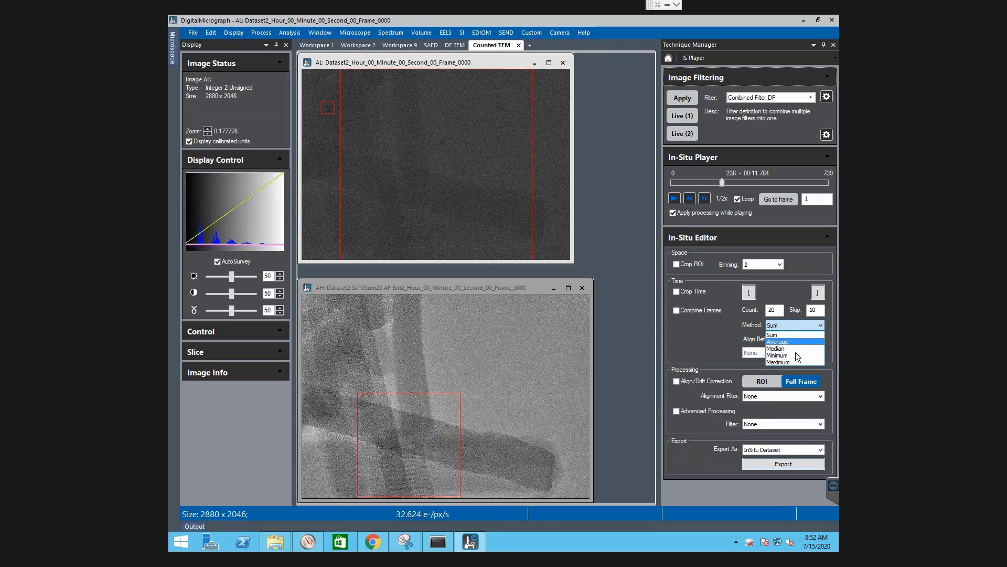
{"action": "left_click", "coordinate": [707, 330]}
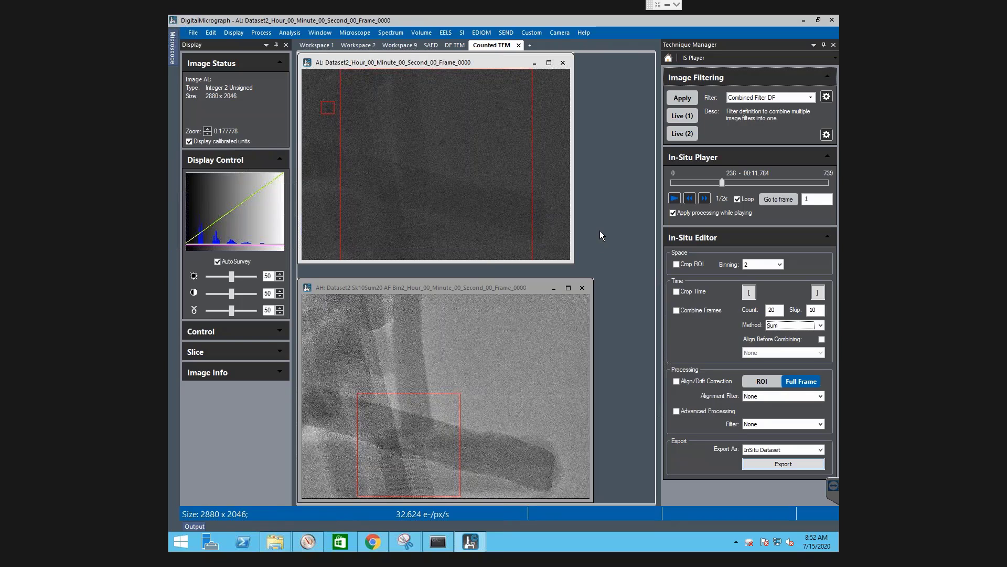
Step: Move Dataset2 to frame 0, turn on Combine Frames, and magnify the lattice fringes where the rods overlap
{"action": "left_click_drag", "start_coordinate": [725, 185], "coordinate": [650, 178]}
{"action": "left_click", "coordinate": [390, 228]}
{"action": "scroll", "coordinate": [397, 232], "scroll_direction": "up", "scroll_amount": 1}
{"action": "left_click", "coordinate": [680, 311]}
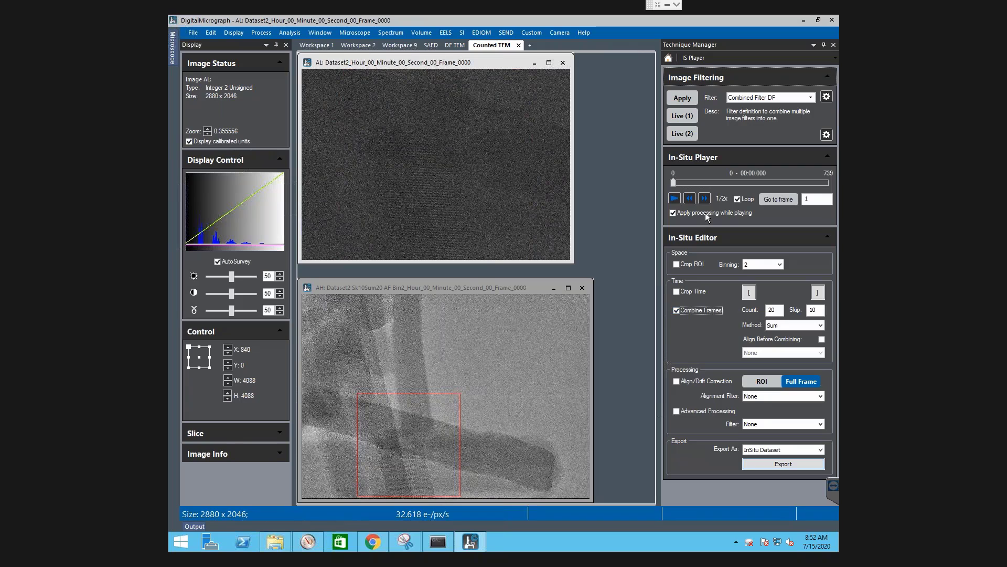
{"action": "left_click", "coordinate": [686, 183]}
{"action": "left_click", "coordinate": [685, 183]}
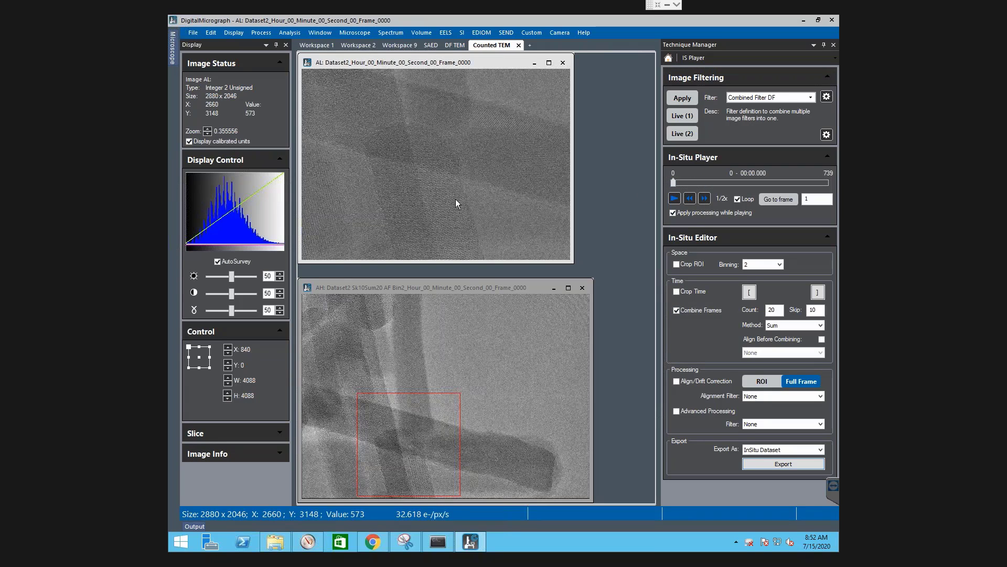
{"action": "scroll", "coordinate": [449, 207], "scroll_direction": "up", "scroll_amount": 2}
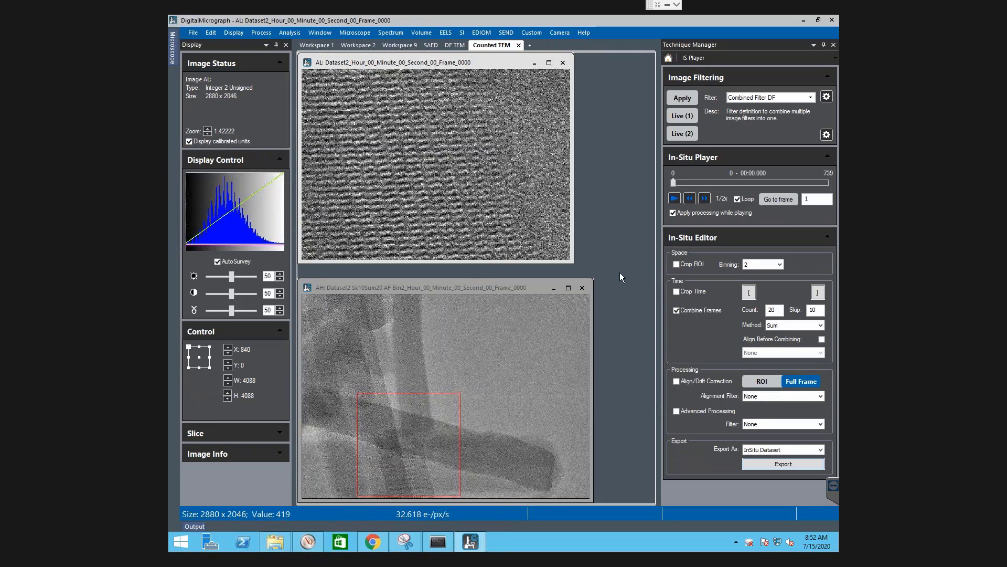
Step: Enable Align Before Combining for Dataset2 and move the series to frame 147
{"action": "left_click", "coordinate": [791, 339]}
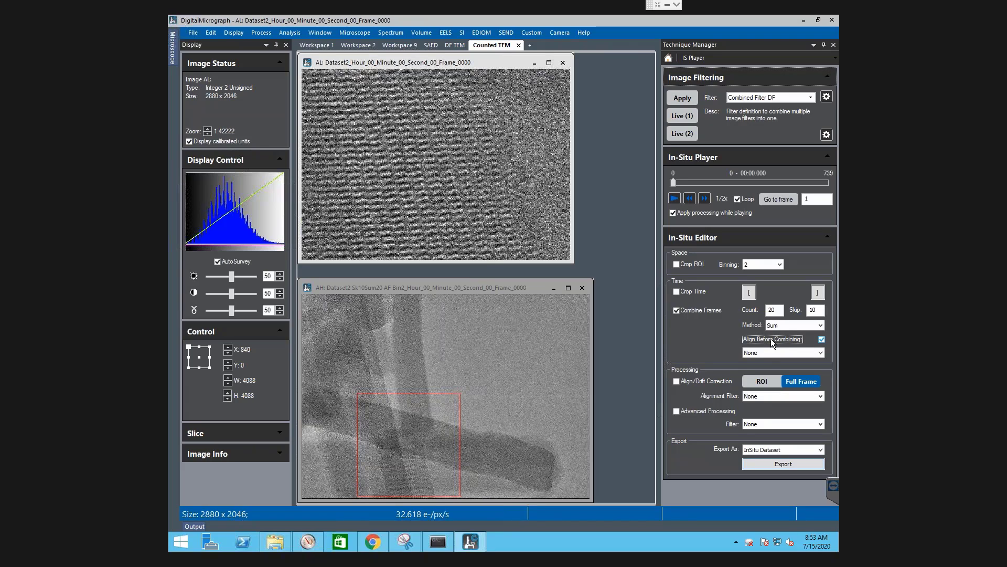
{"action": "left_click", "coordinate": [712, 183]}
{"action": "left_click", "coordinate": [737, 200]}
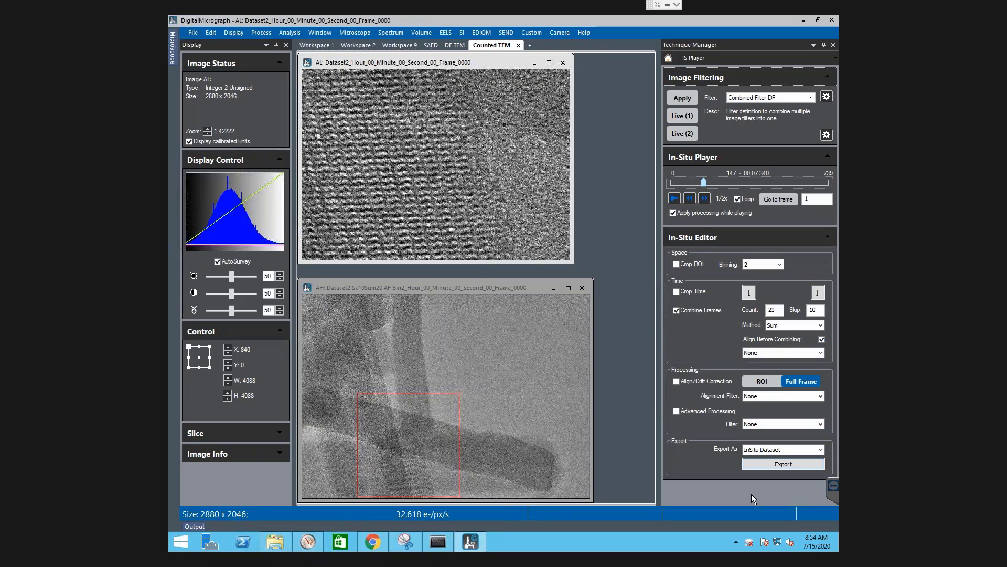
Step: Turn Align Before Combining off for Dataset2 and switch it back on
{"action": "left_click", "coordinate": [822, 339]}
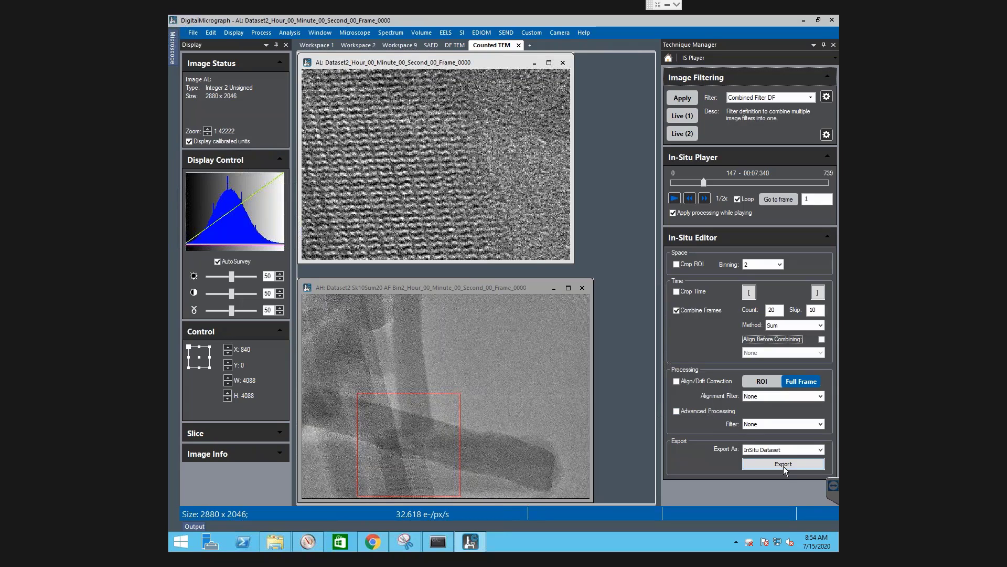
{"action": "left_click", "coordinate": [470, 217]}
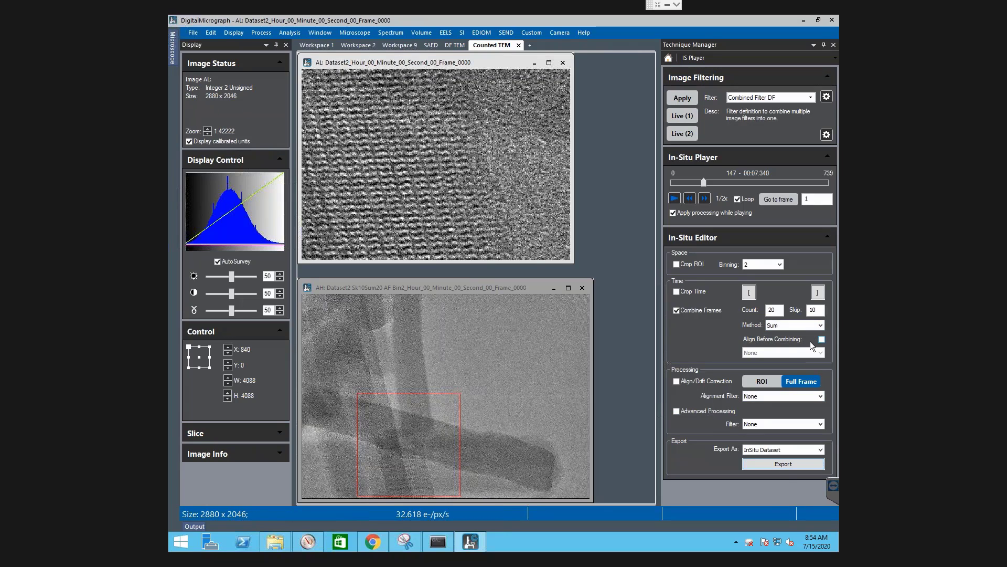
{"action": "left_click", "coordinate": [822, 338]}
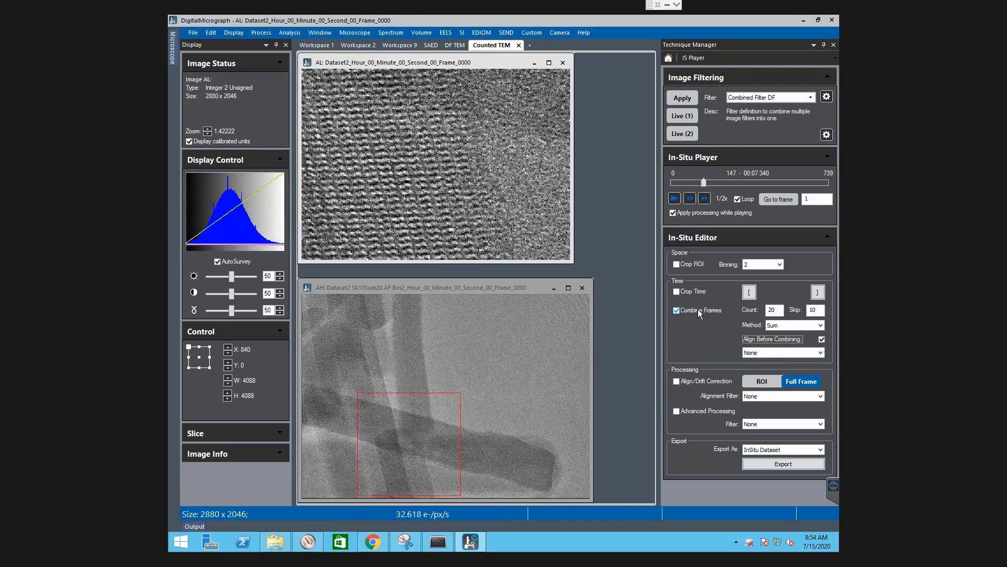
Step: Start exporting the aligned, summed Dataset2 series as in-situ dataset Dataset2_export2 in Gatan Format, and cancel the export
{"action": "left_click", "coordinate": [796, 465]}
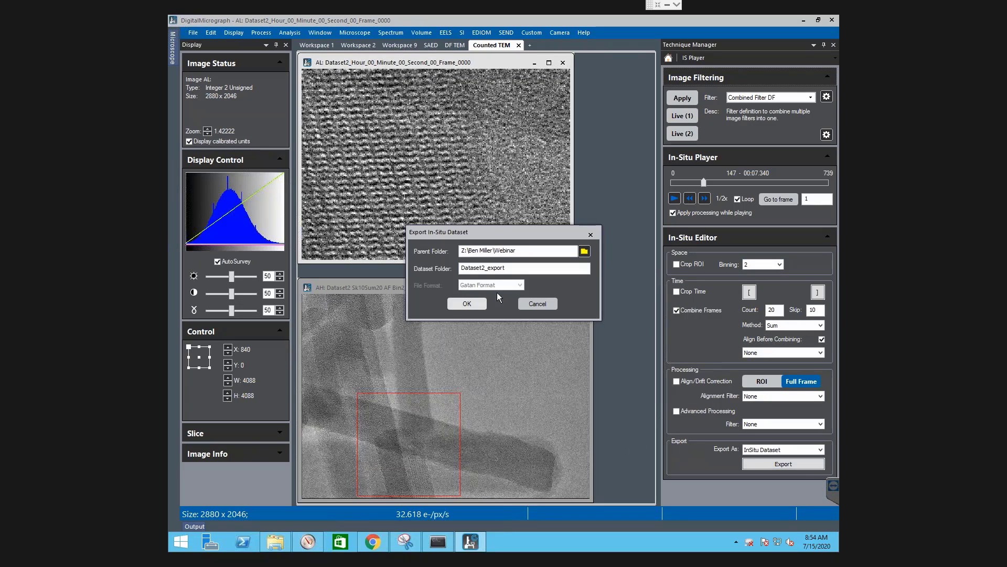
{"action": "left_click", "coordinate": [469, 303]}
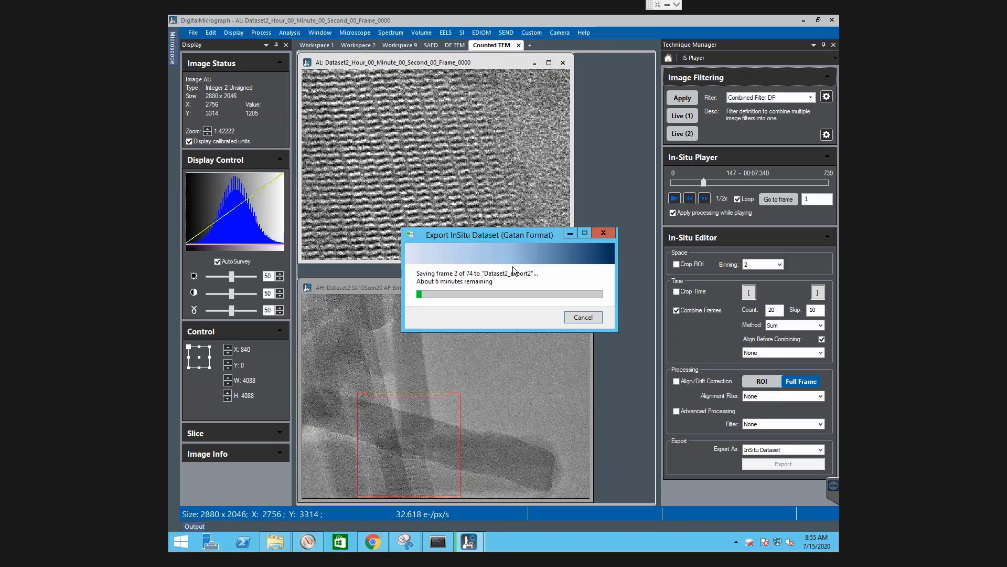
{"action": "left_click", "coordinate": [591, 317]}
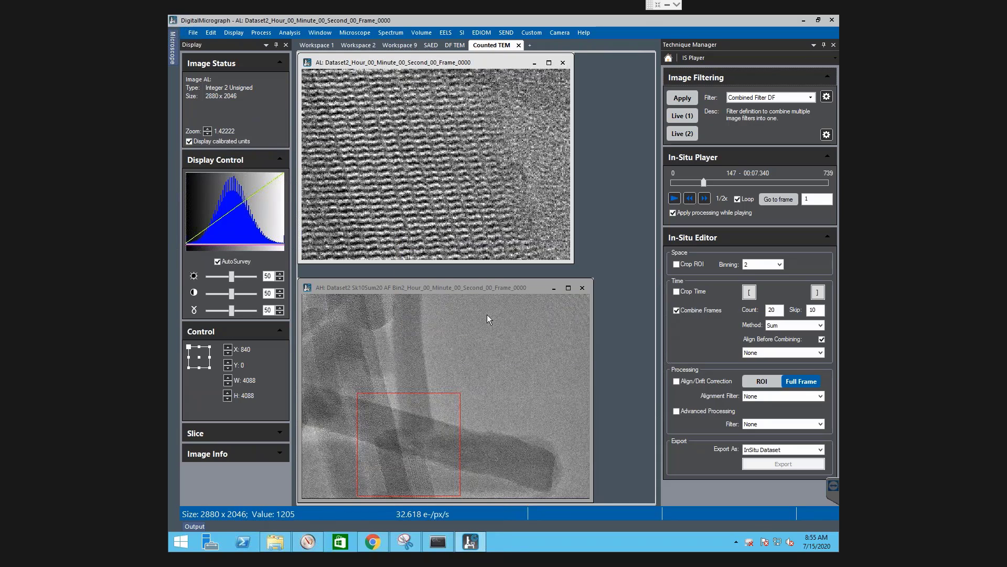
Step: Close the processed Dataset2 Sk10Sum20 AF Bin2 series
{"action": "left_click", "coordinate": [454, 288]}
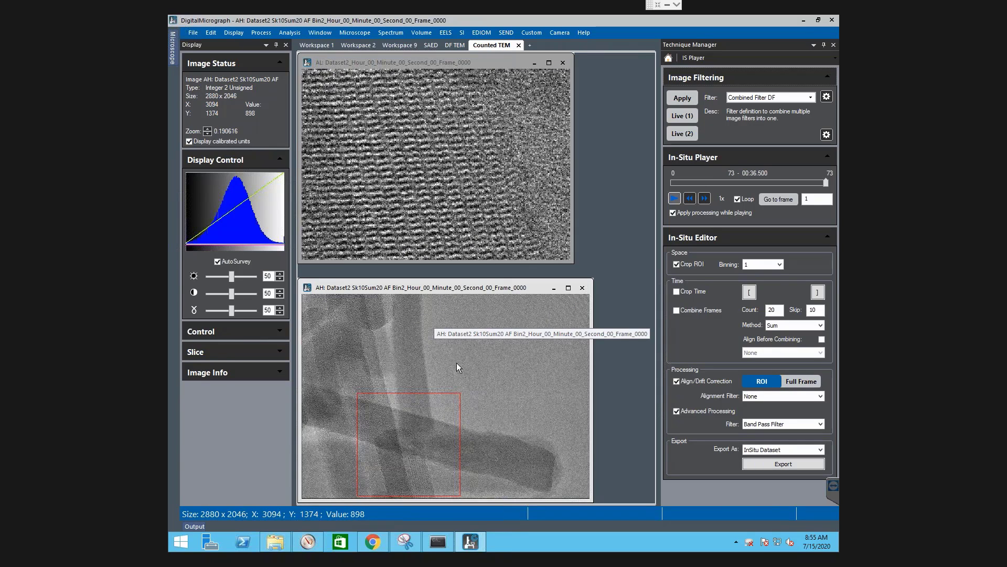
{"action": "left_click", "coordinate": [436, 427]}
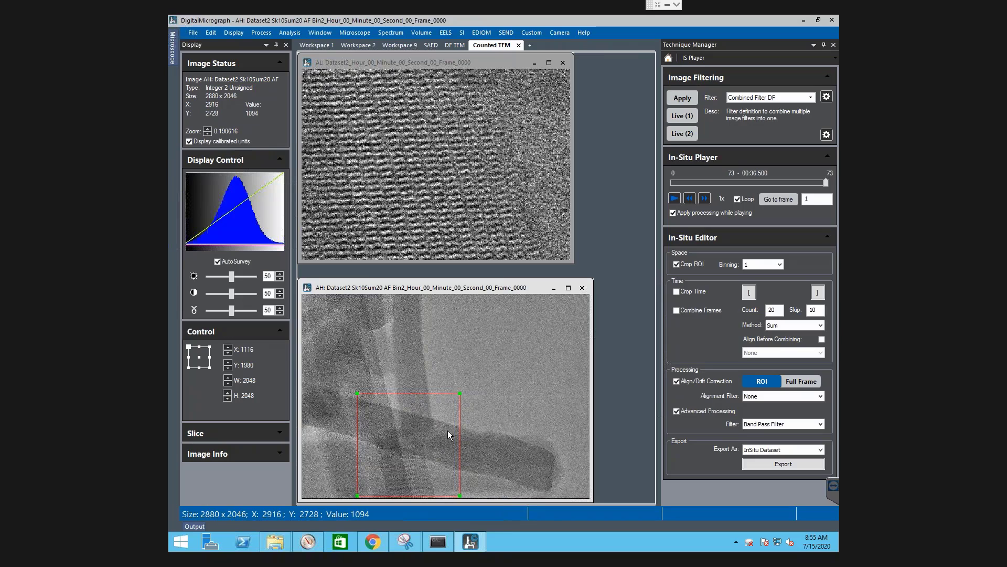
{"action": "left_click", "coordinate": [582, 289]}
Step: Open the in-situ dataset folder Dataset2 Sk10Sum20 AF Bin2 from Webinar, accepting the suggested frame exposure
{"action": "right_click", "coordinate": [408, 315]}
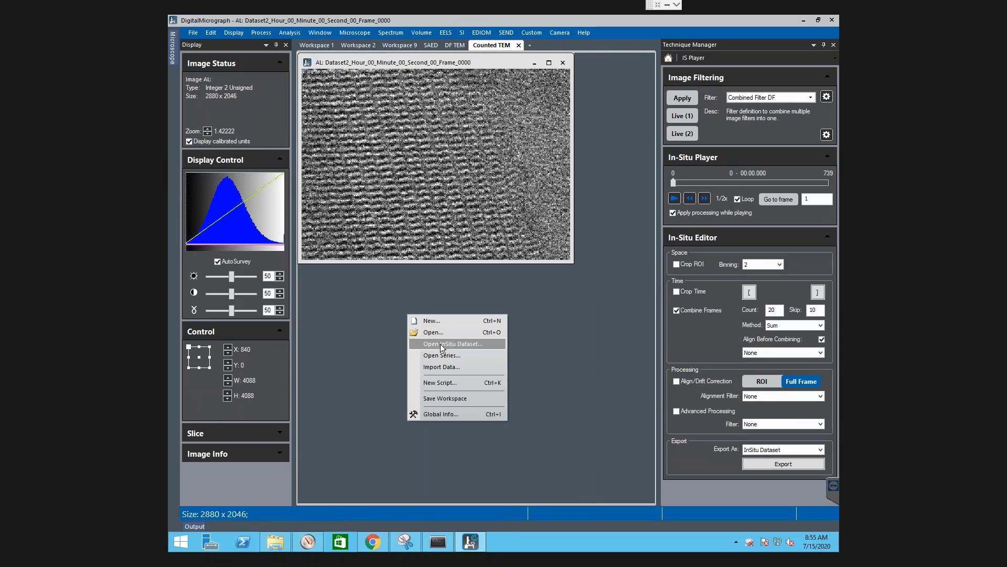
{"action": "left_click", "coordinate": [441, 344]}
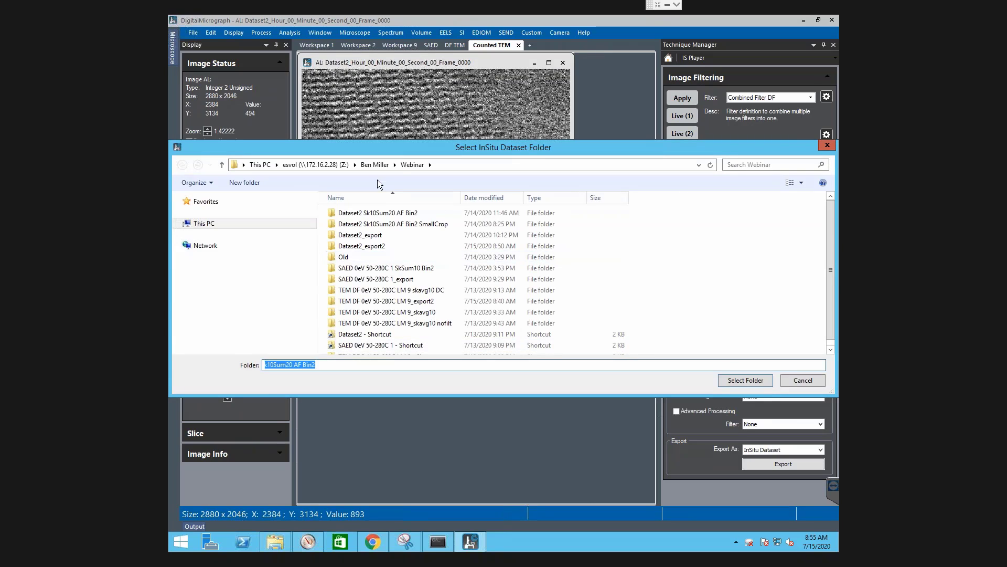
{"action": "double_click", "coordinate": [373, 212]}
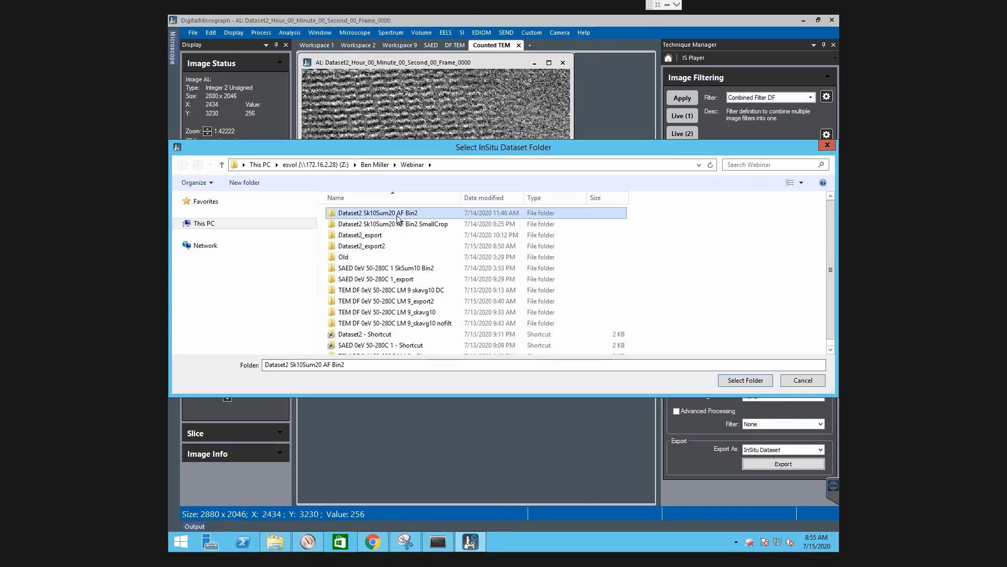
{"action": "left_click", "coordinate": [766, 380]}
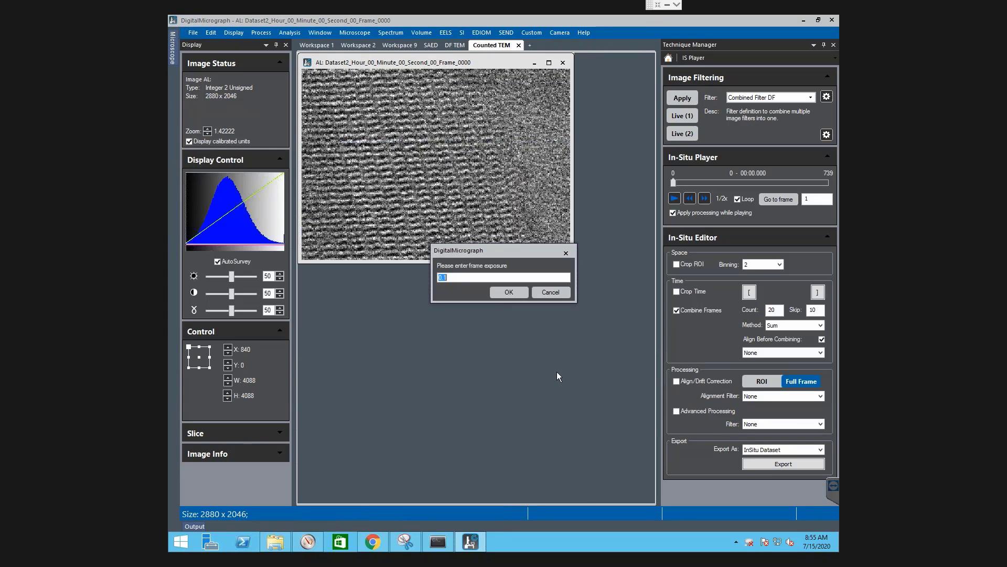
{"action": "left_click", "coordinate": [515, 294]}
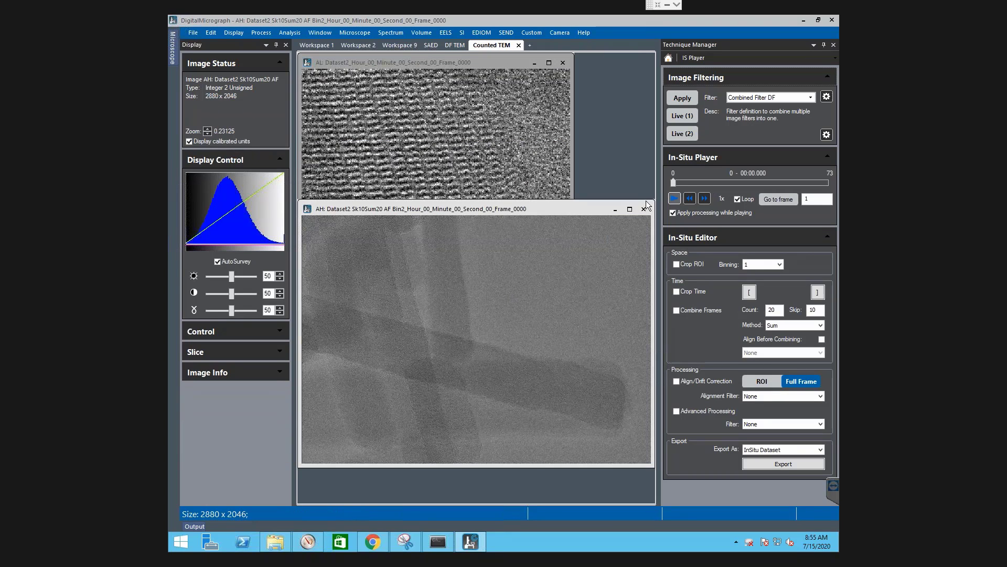
Step: Resize the Dataset2 Sk10Sum20 AF Bin2 image and fit it directly below the Dataset2 image at matching size
{"action": "left_click_drag", "start_coordinate": [653, 203], "coordinate": [563, 267]}
{"action": "left_click_drag", "start_coordinate": [562, 467], "coordinate": [573, 475]}
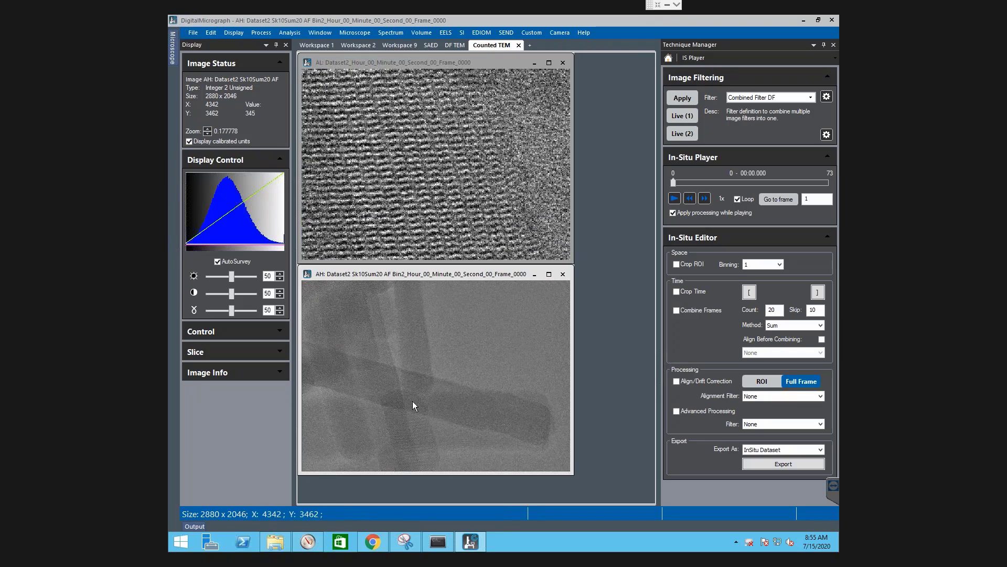
{"action": "right_click", "coordinate": [435, 387]}
{"action": "left_click", "coordinate": [450, 372]}
{"action": "left_click", "coordinate": [459, 385]}
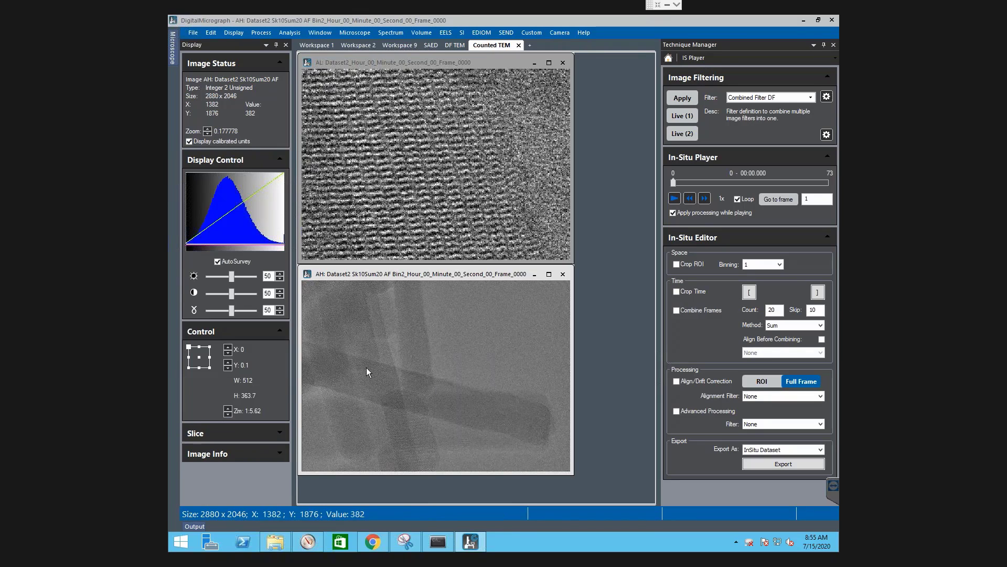
Step: Place a 2048 x 2048 crop ROI over the crossing rods in the processed series and enable ROI-based align/drift correction
{"action": "mouse_move", "coordinate": [377, 381]}
{"action": "left_mouse_down"}
{"action": "mouse_move", "coordinate": [468, 470]}
{"action": "mouse_move", "coordinate": [521, 484]}
{"action": "mouse_move", "coordinate": [508, 300]}
{"action": "mouse_move", "coordinate": [457, 329]}
{"action": "mouse_move", "coordinate": [433, 401]}
{"action": "left_mouse_up"}
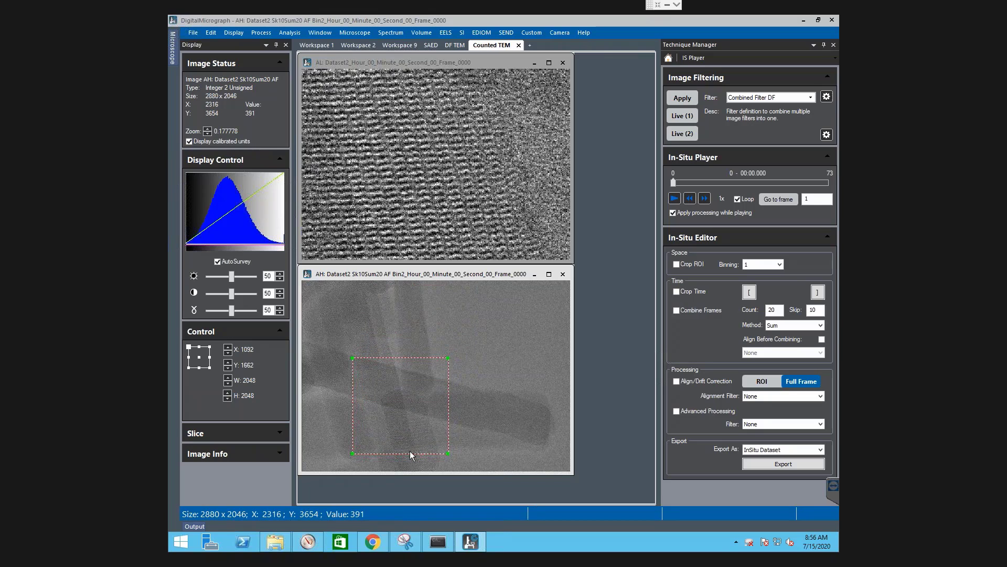
{"action": "scroll", "coordinate": [410, 451], "scroll_direction": "up", "scroll_amount": 2}
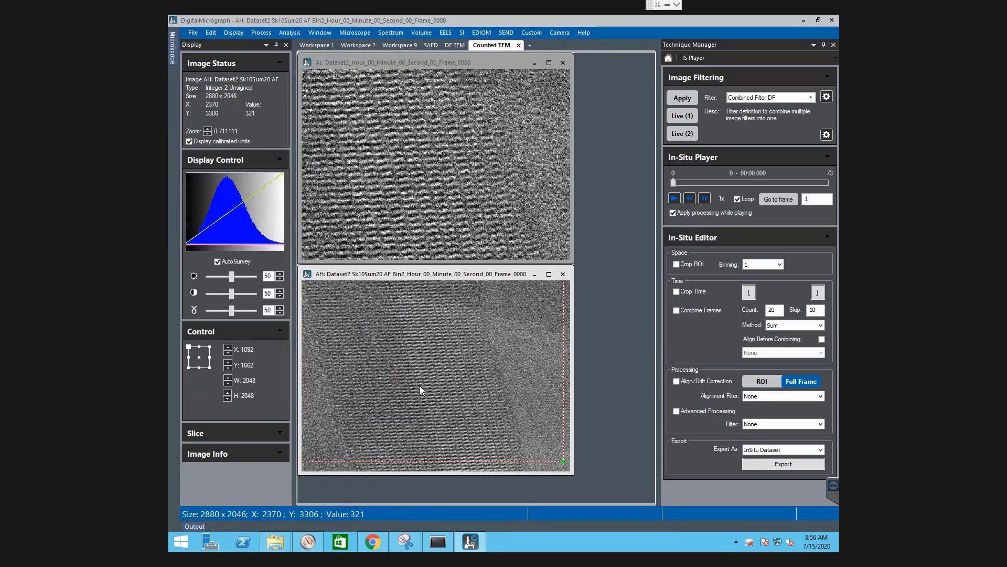
{"action": "scroll", "coordinate": [566, 432], "scroll_direction": "down", "scroll_amount": 2}
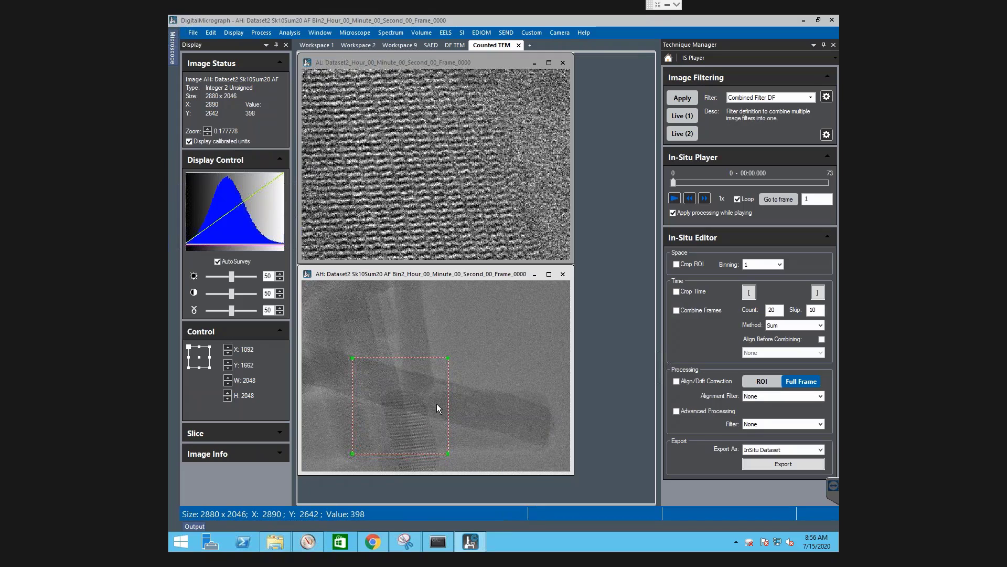
{"action": "left_click_drag", "start_coordinate": [443, 403], "coordinate": [441, 420]}
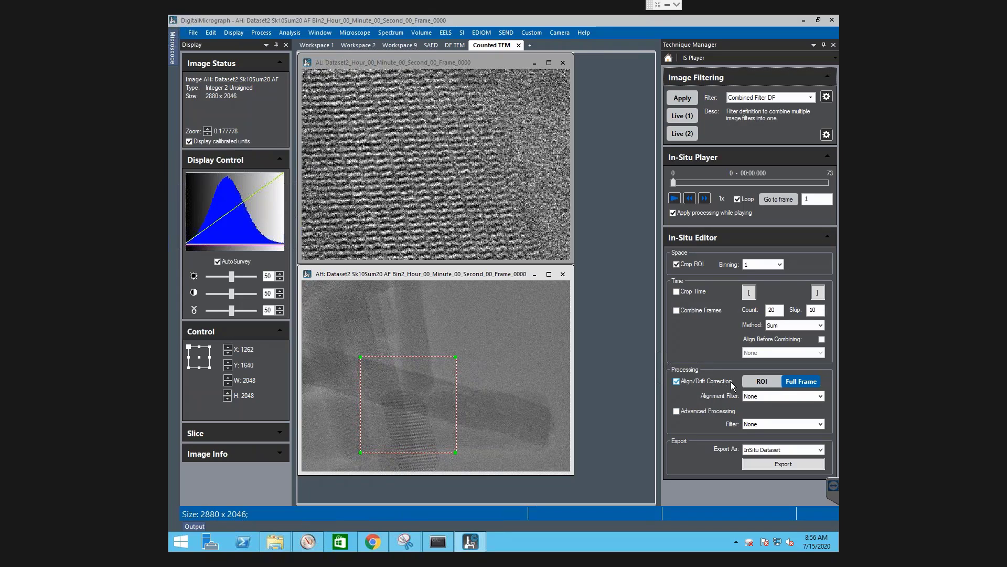
{"action": "left_click", "coordinate": [761, 379]}
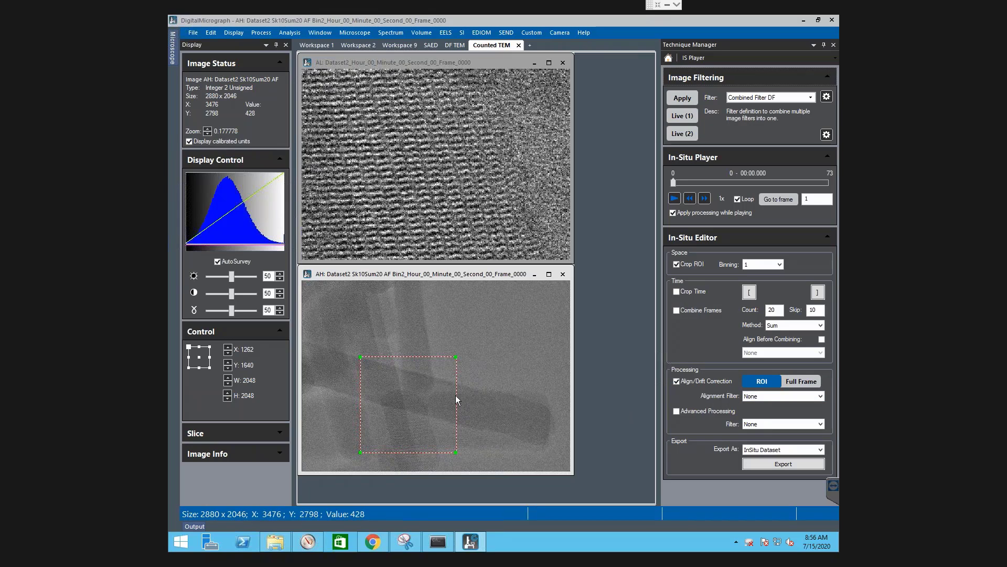
Step: Play the processed series to check how the ROI follows the crossing rods, and return to frame 0
{"action": "left_click", "coordinate": [756, 454]}
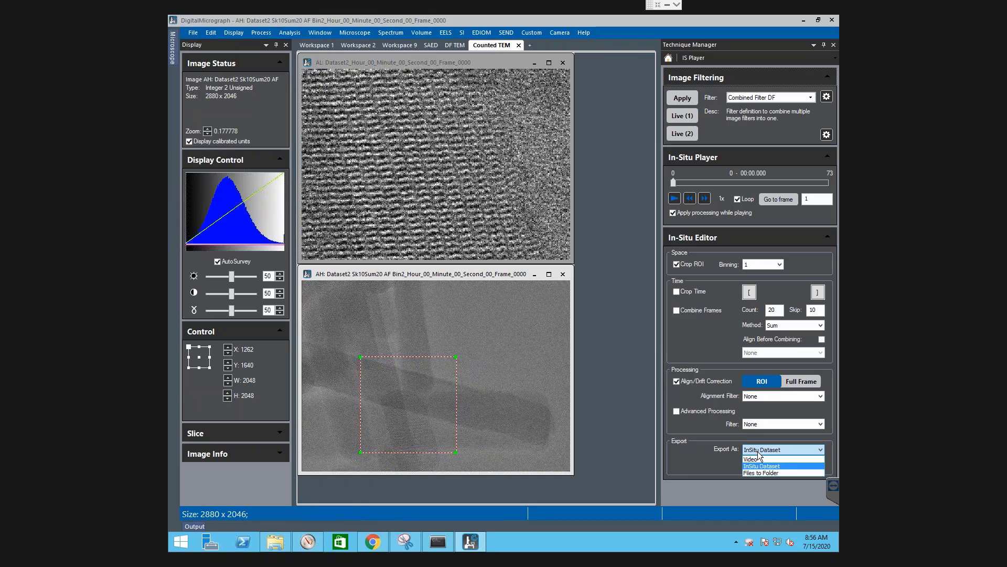
{"action": "left_click", "coordinate": [709, 436]}
{"action": "left_click", "coordinate": [675, 201]}
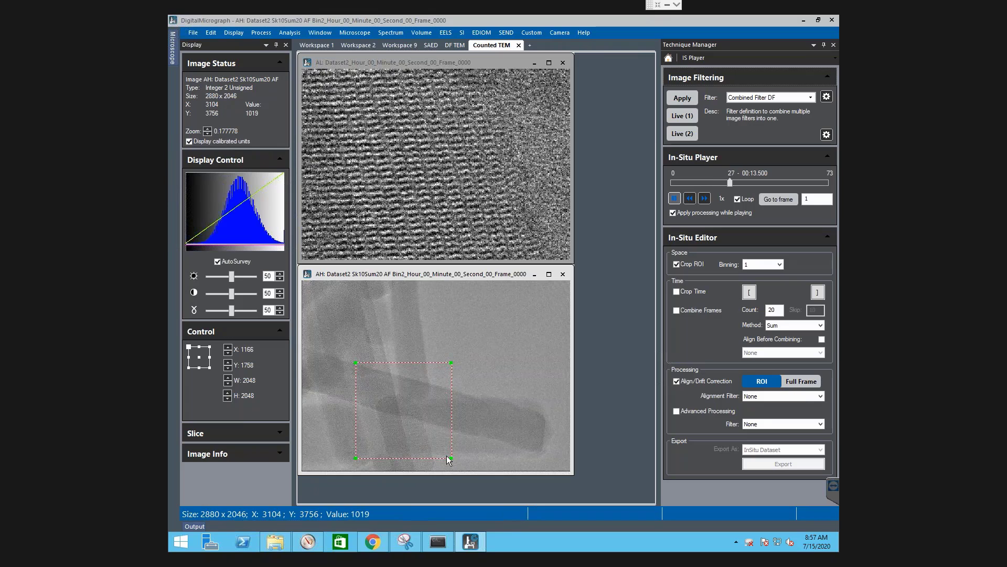
{"action": "left_click", "coordinate": [674, 200]}
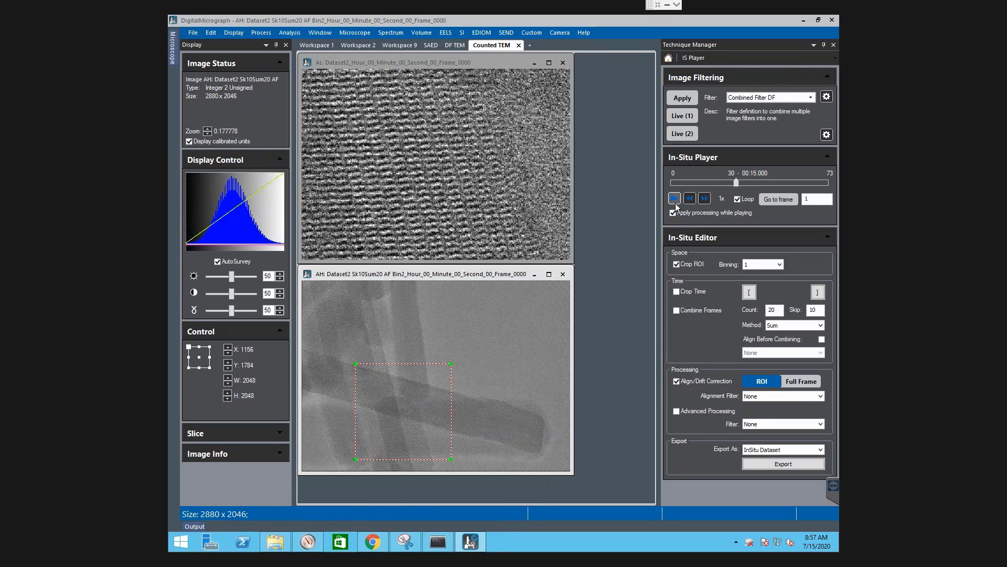
{"action": "left_click_drag", "start_coordinate": [736, 183], "coordinate": [660, 182]}
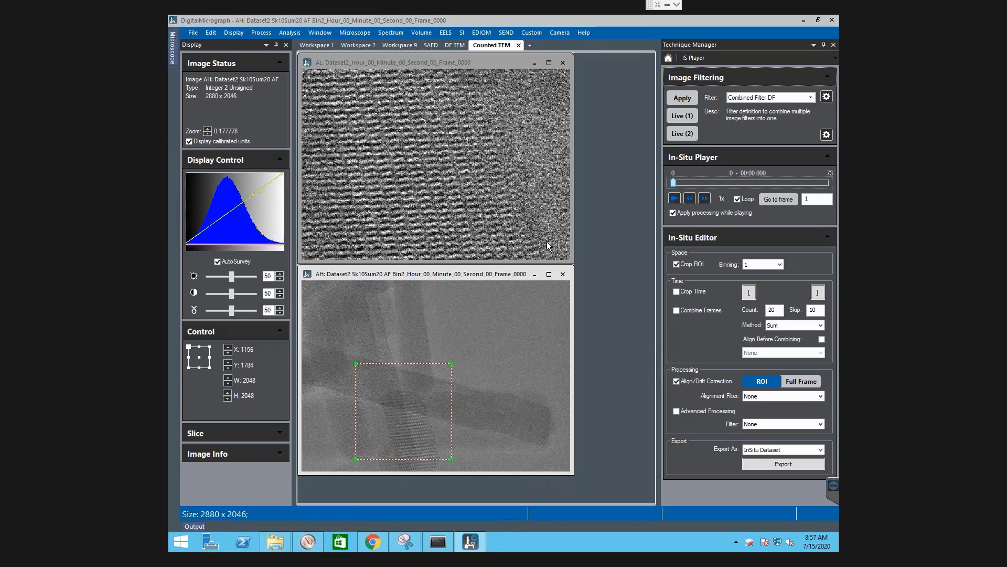
Step: Try the ROI position on the last frame, and place it over the crossing rods at X 1258, Y 1606 on frame 0
{"action": "left_click_drag", "start_coordinate": [436, 429], "coordinate": [441, 424]}
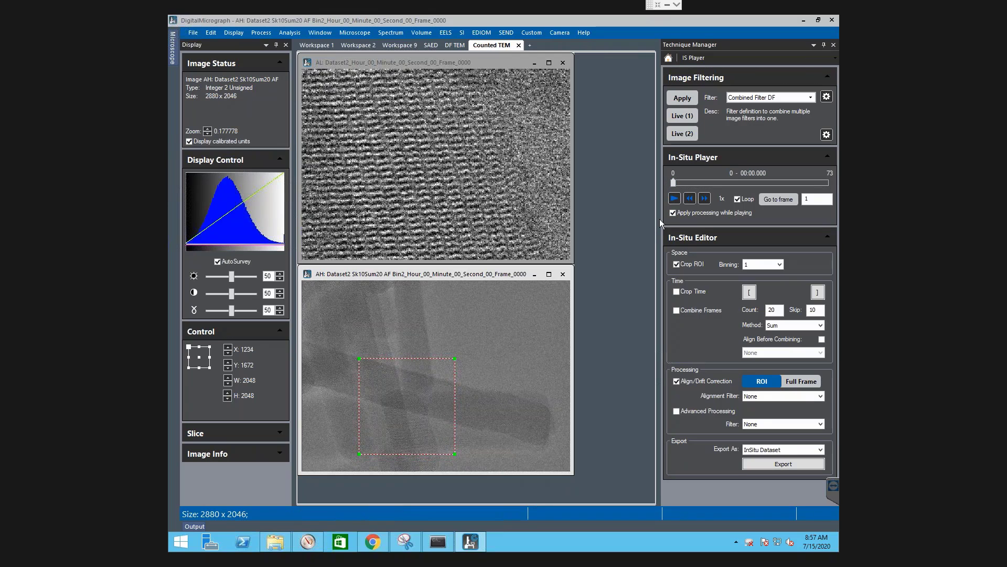
{"action": "left_click_drag", "start_coordinate": [673, 182], "coordinate": [834, 185]}
{"action": "left_click_drag", "start_coordinate": [418, 418], "coordinate": [506, 382]}
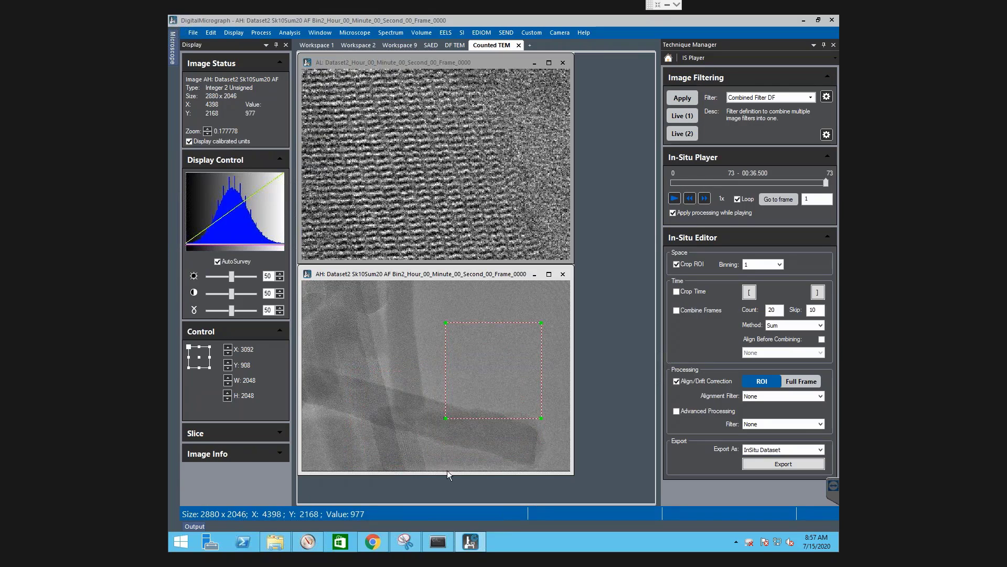
{"action": "left_click_drag", "start_coordinate": [826, 183], "coordinate": [696, 183]}
{"action": "left_click_drag", "start_coordinate": [526, 363], "coordinate": [440, 393]}
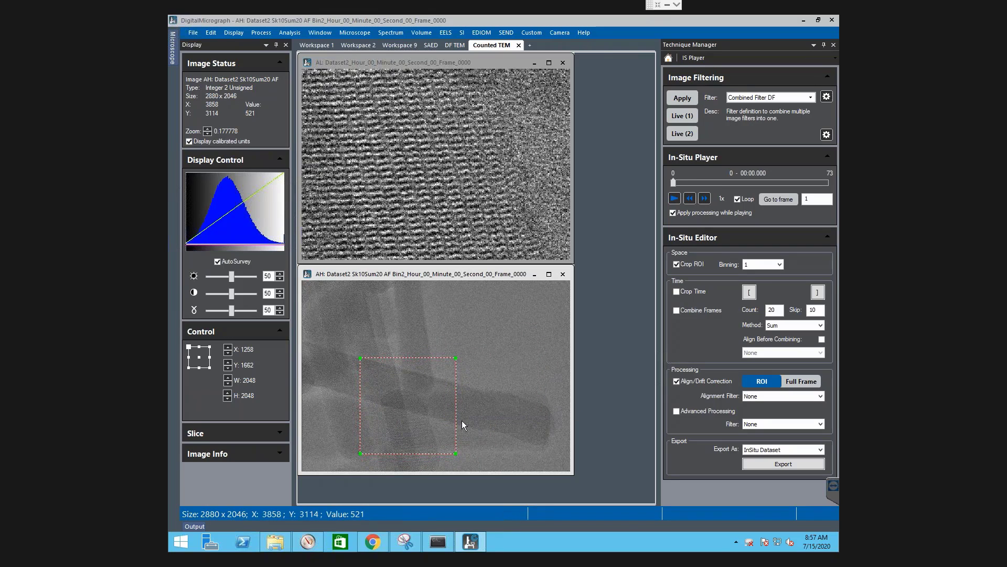
{"action": "left_click_drag", "start_coordinate": [450, 420], "coordinate": [448, 416]}
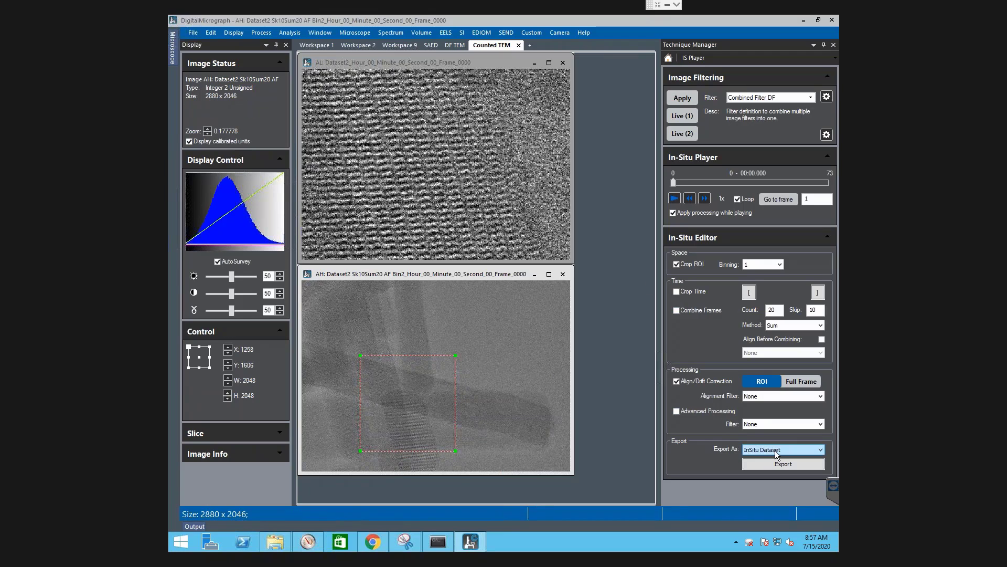
Step: Enable advanced processing for the cropped series with Band Pass Filter
{"action": "left_click", "coordinate": [724, 412]}
{"action": "left_click", "coordinate": [786, 424]}
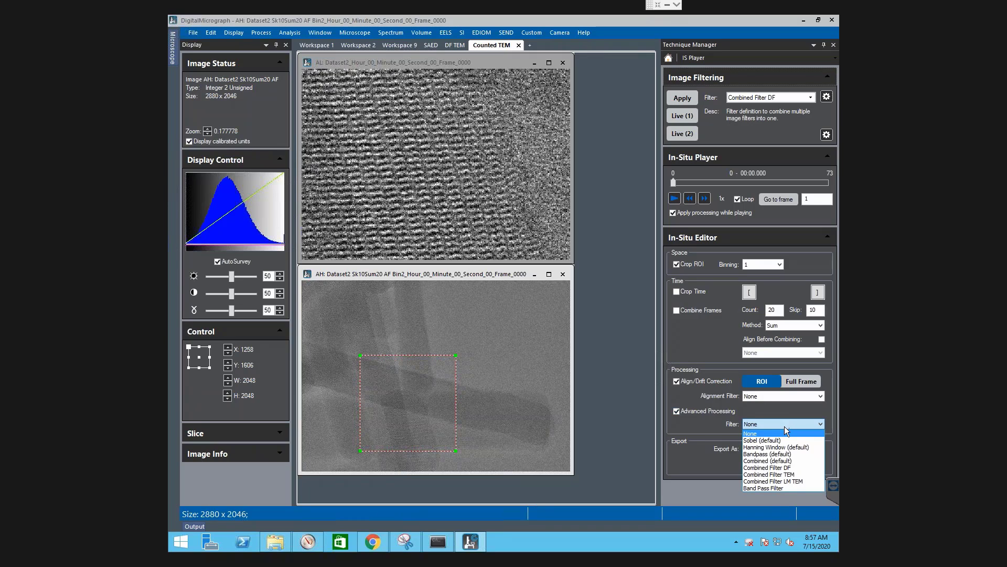
{"action": "left_click", "coordinate": [769, 488]}
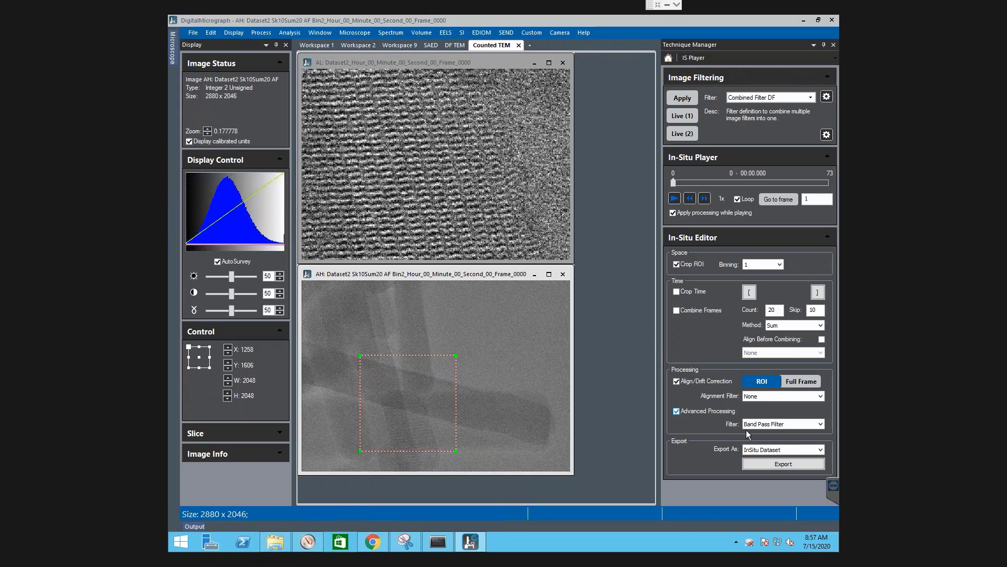
Step: Export the cropped, drift-corrected and filtered series as video Dataset2 Sk10Sum20 AF Bin2_export2.mp4 at 10 fps
{"action": "left_click", "coordinate": [782, 450]}
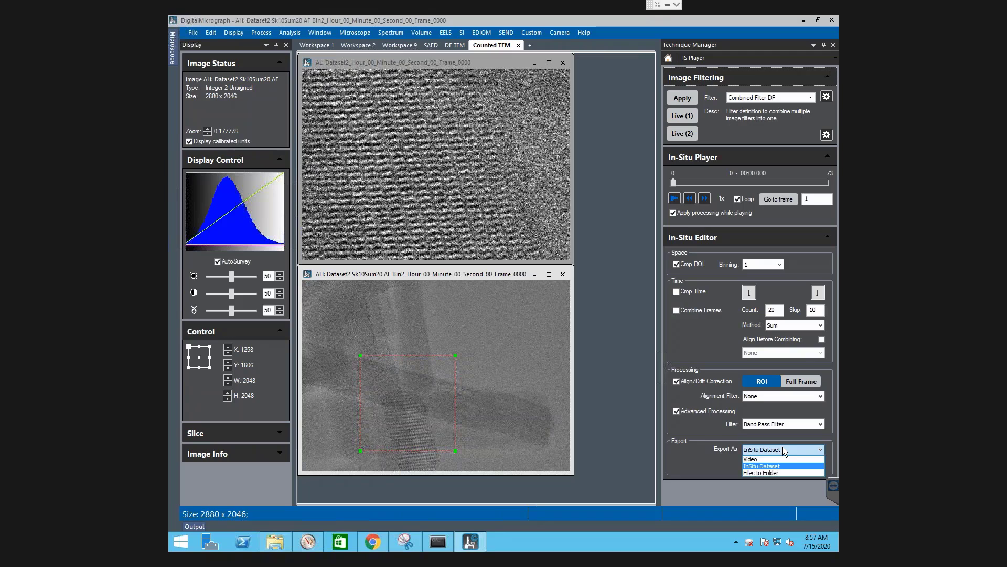
{"action": "left_click", "coordinate": [782, 459]}
{"action": "left_click", "coordinate": [763, 465]}
{"action": "double_click", "coordinate": [475, 225]}
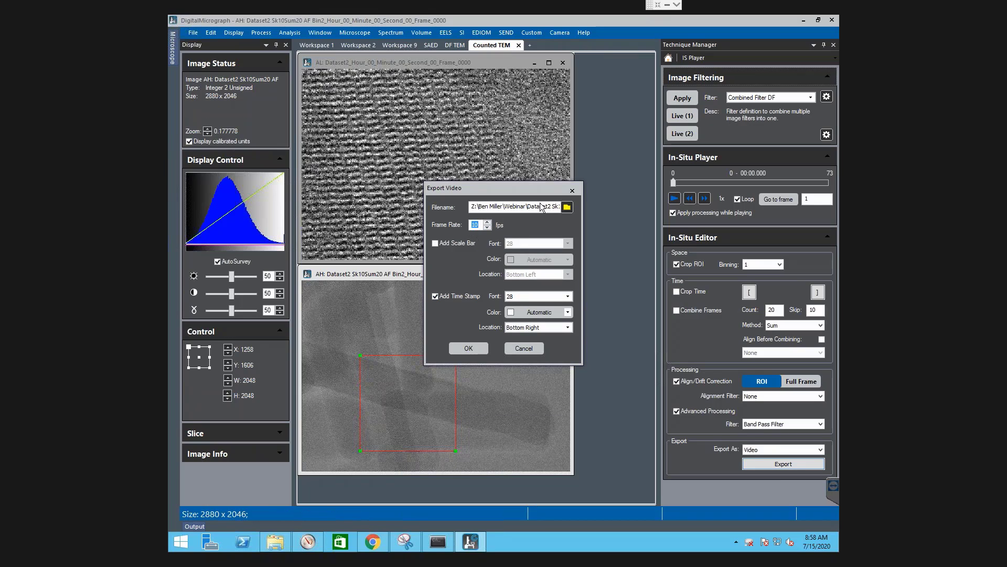
{"action": "left_click_drag", "start_coordinate": [548, 212], "coordinate": [653, 210]}
{"action": "left_click", "coordinate": [548, 205]}
{"action": "type", "text": "2 Sk10Sum20 AF Bin2_export2.mp4"}
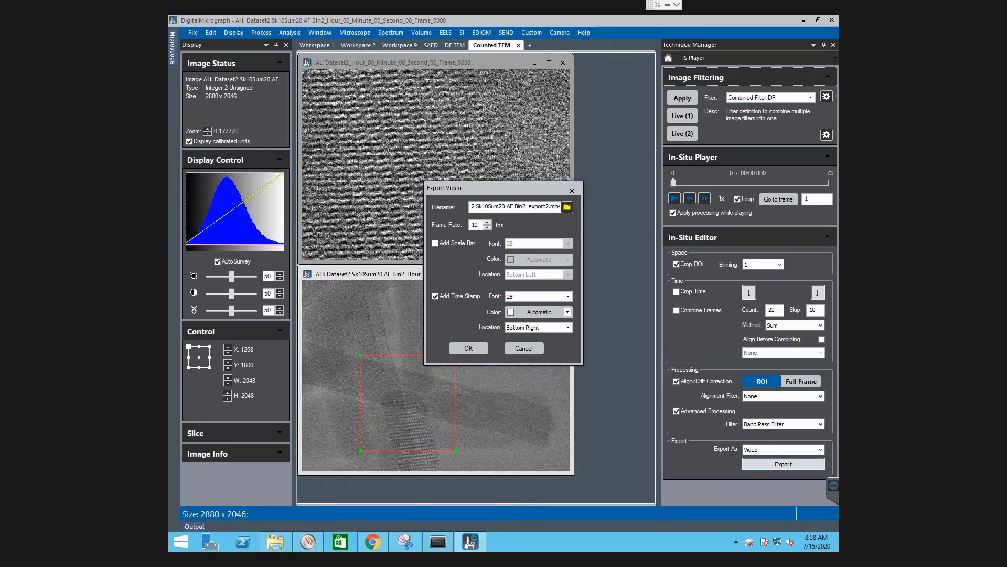
{"action": "left_click", "coordinate": [473, 349]}
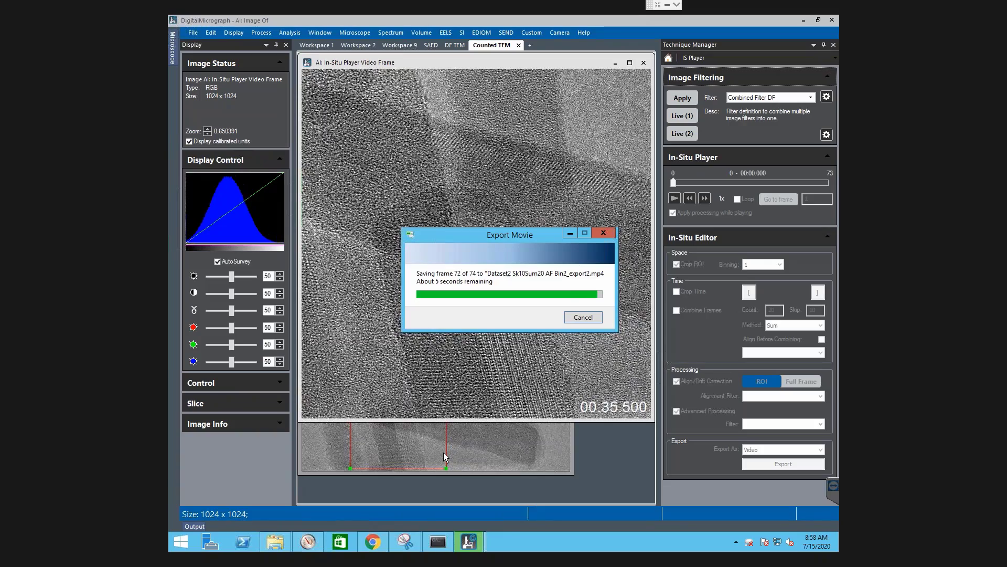
Step: Play the exported video Dataset2 Sk10Sum20 AF Bin2_export2 in the media player, and close the player
{"action": "left_click", "coordinate": [275, 542]}
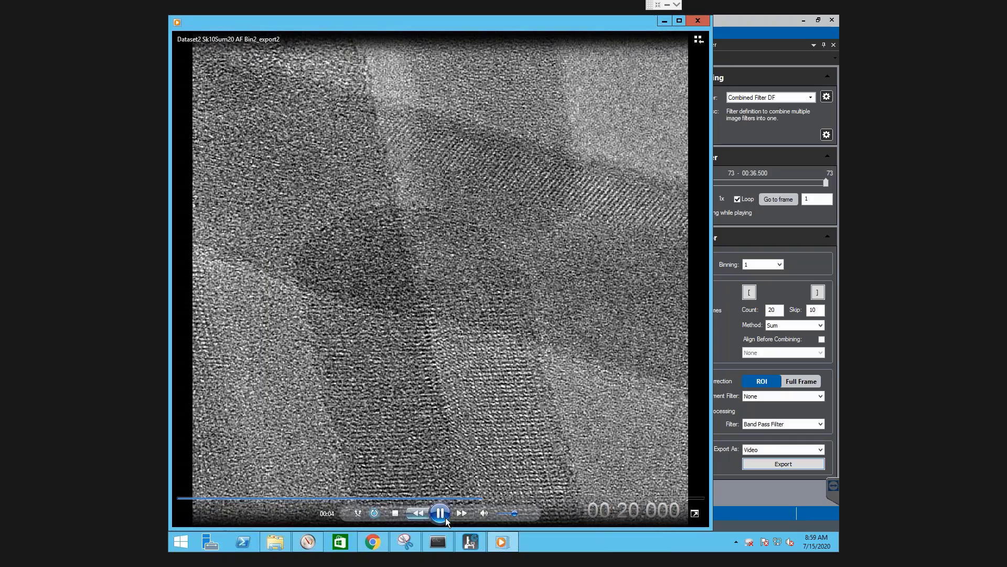
{"action": "left_click", "coordinate": [442, 517]}
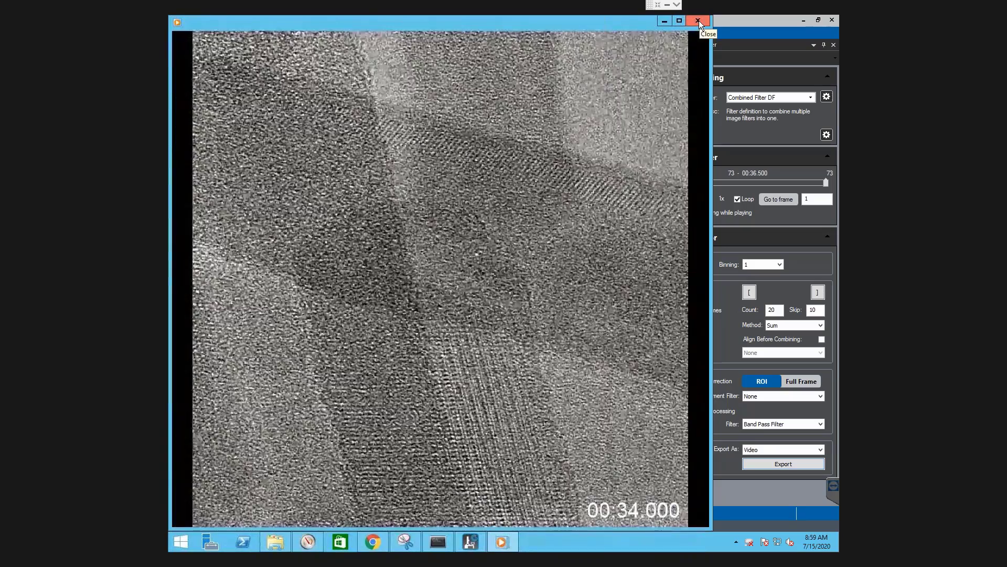
{"action": "left_click", "coordinate": [699, 21]}
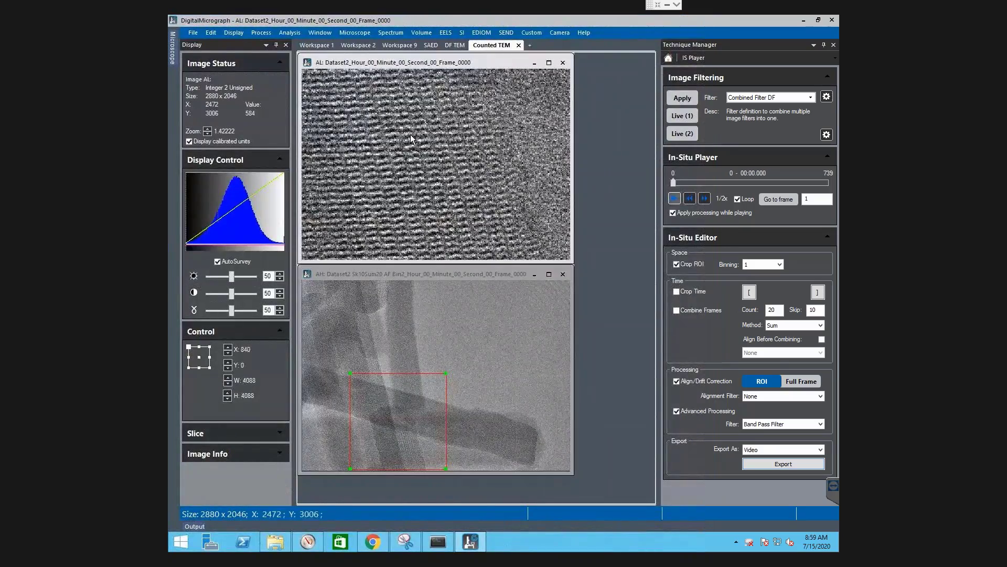
Step: Turn off frame combining for the original Dataset2 series and set its binning to 1
{"action": "left_click", "coordinate": [693, 313]}
{"action": "left_click", "coordinate": [755, 265]}
{"action": "left_click", "coordinate": [756, 273]}
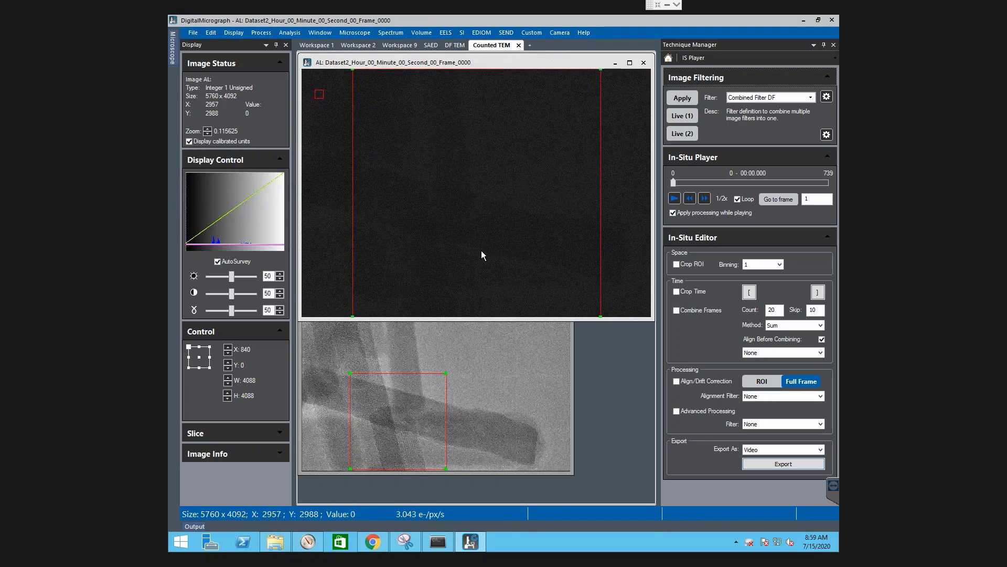
Step: Examine the exported video files in the Webinar folder, and leave the remote session
{"action": "left_click", "coordinate": [275, 541]}
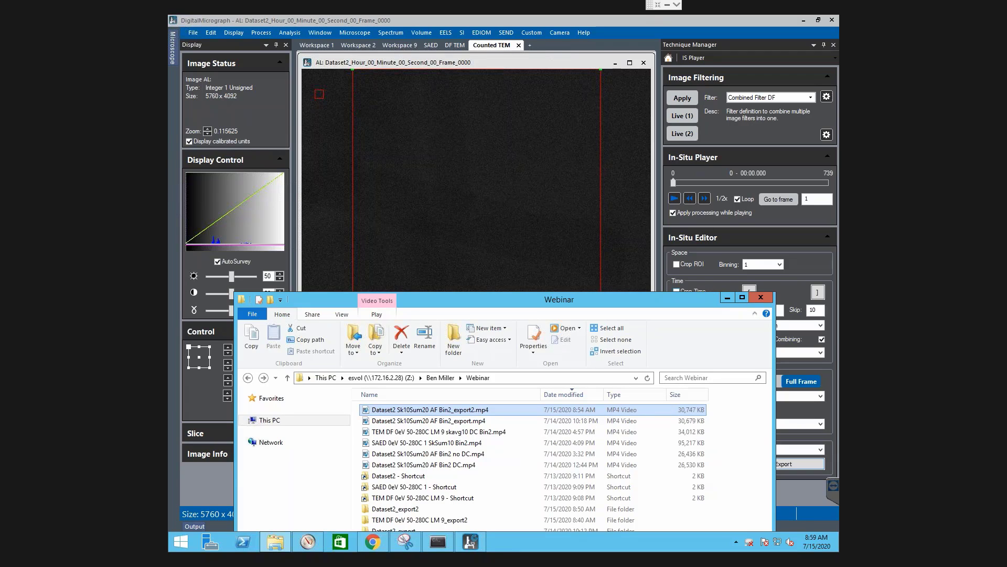
{"action": "left_click", "coordinate": [637, 208]}
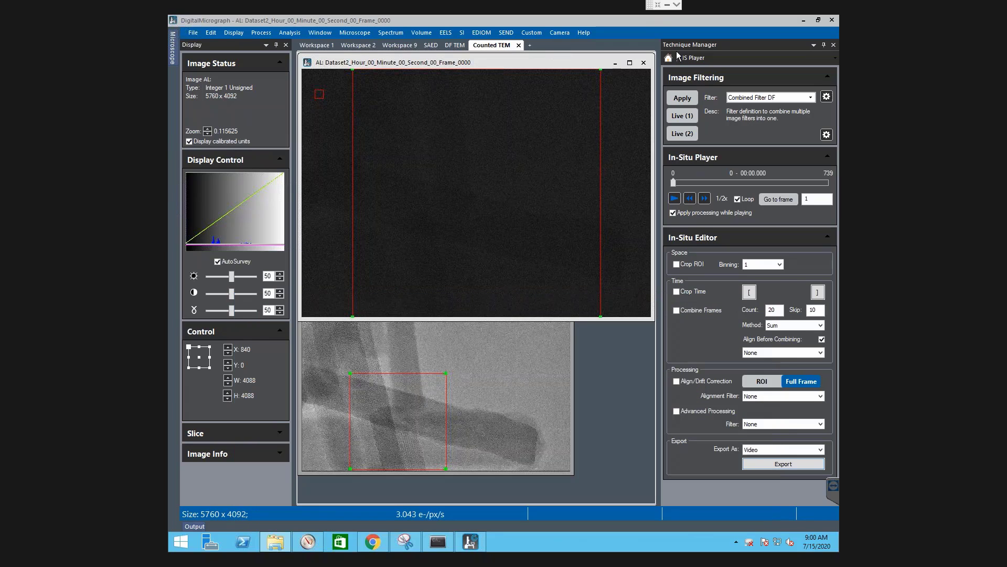
{"action": "left_click", "coordinate": [657, 5]}
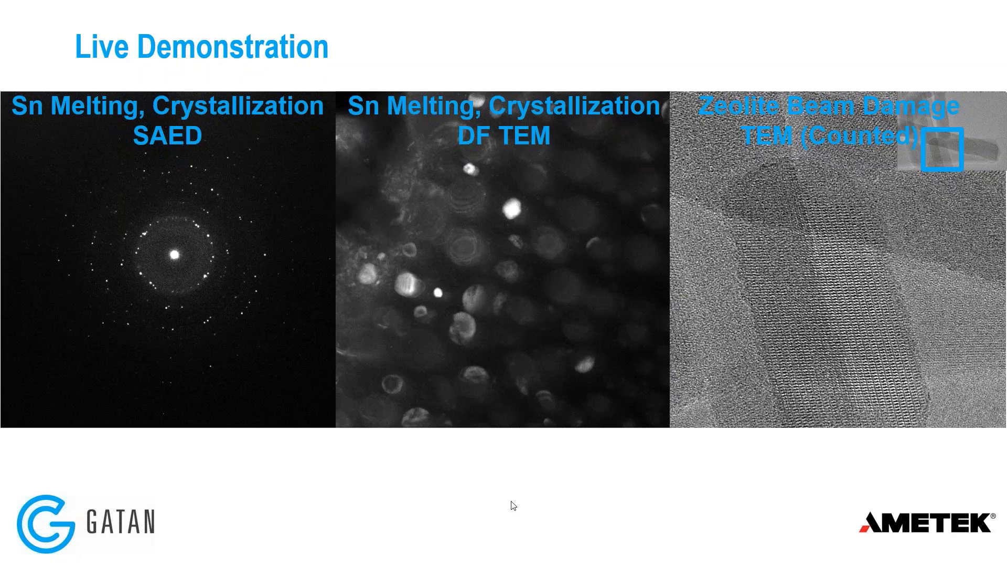
{"action": "left_click", "coordinate": [544, 480]}
{"action": "left_click", "coordinate": [350, 484]}
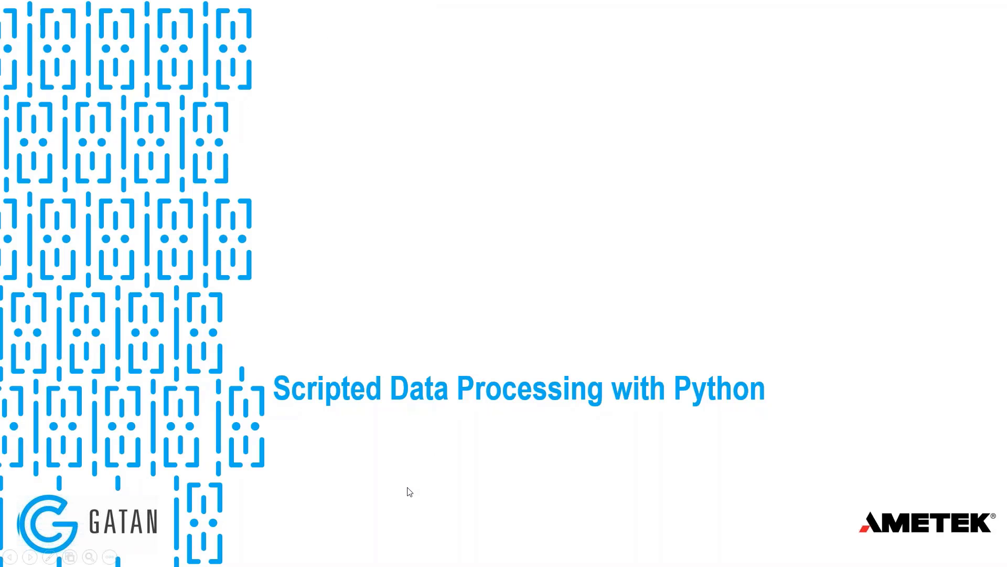